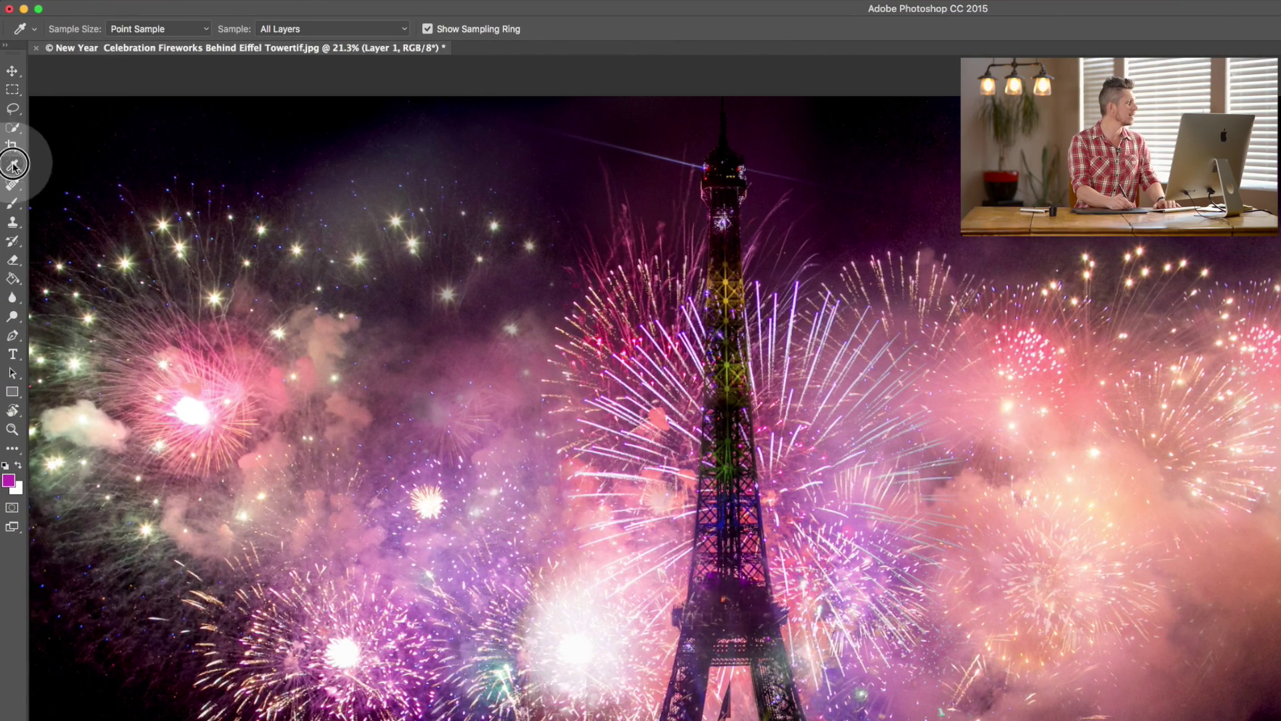
- Activate the Eyedropper tool and sample the dark night sky beside the tower's tip as the foreground color
{"action": "left_click", "coordinate": [14, 166]}
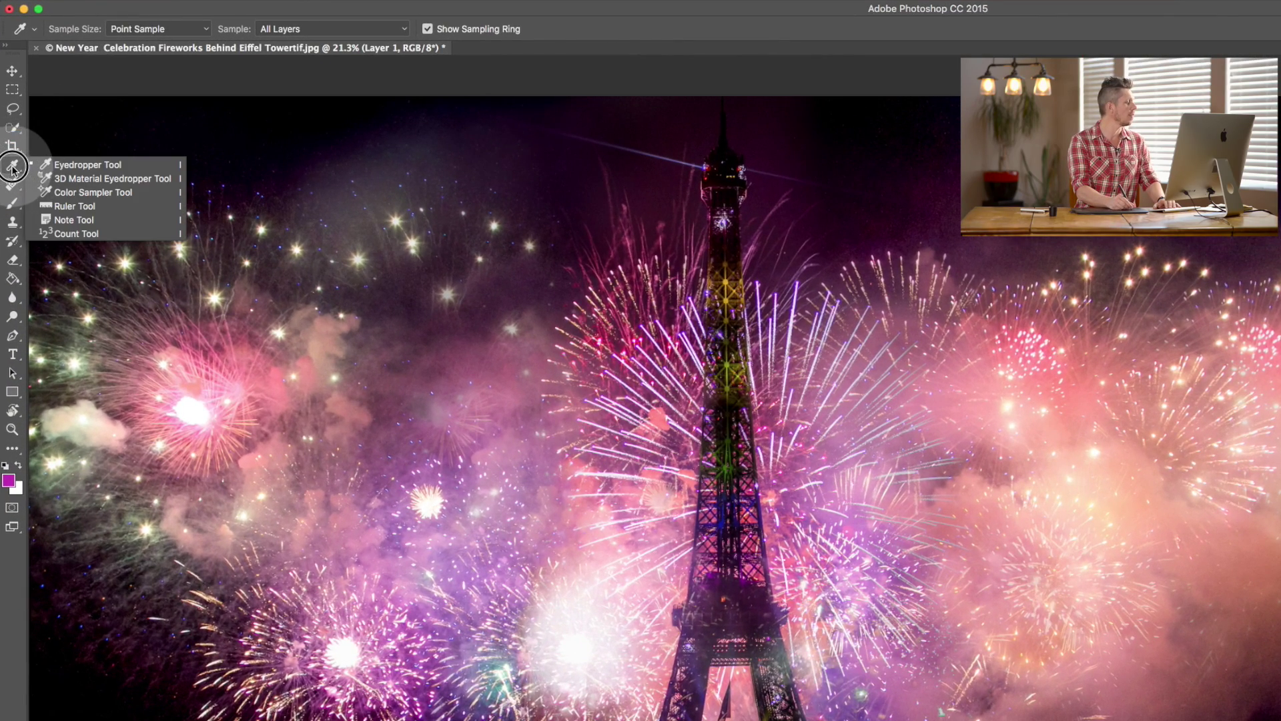
{"action": "left_click", "coordinate": [70, 167]}
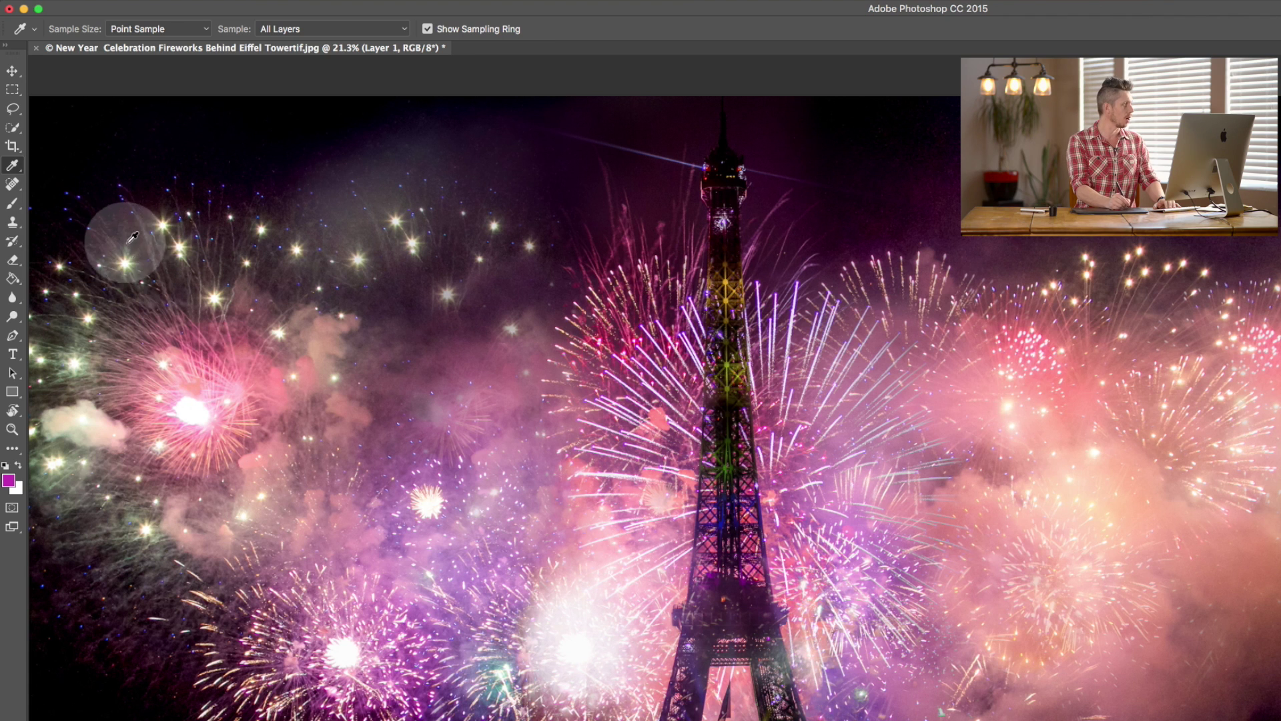
{"action": "left_click", "coordinate": [845, 394]}
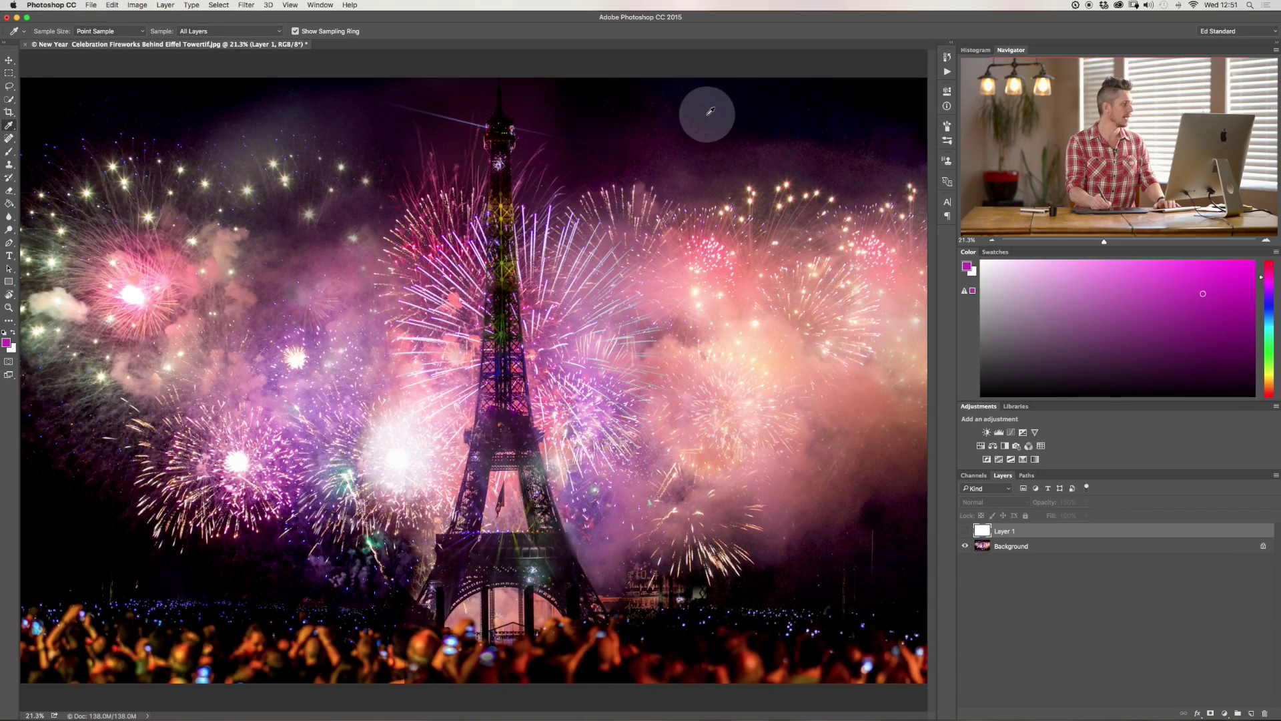
{"action": "left_click", "coordinate": [709, 112]}
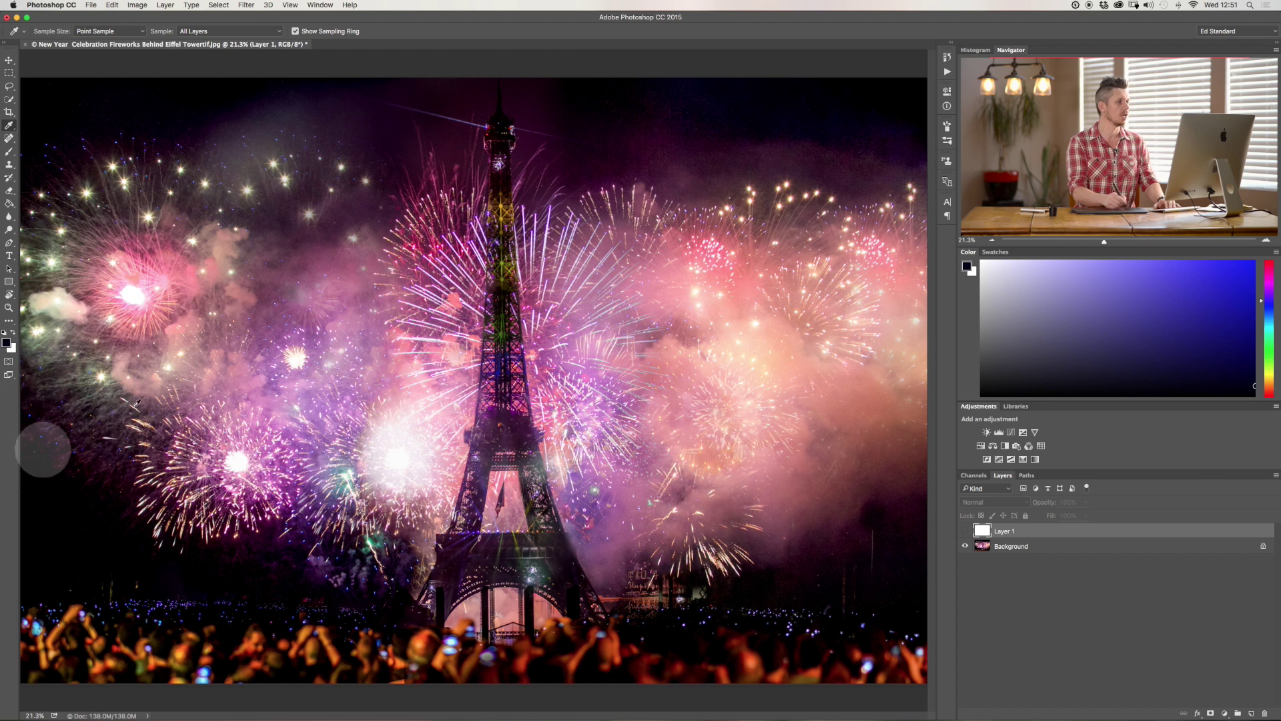
- Sample several foreground colors from the pink and purple smoke and fireworks on both sides of the tower
{"action": "left_click", "coordinate": [671, 279]}
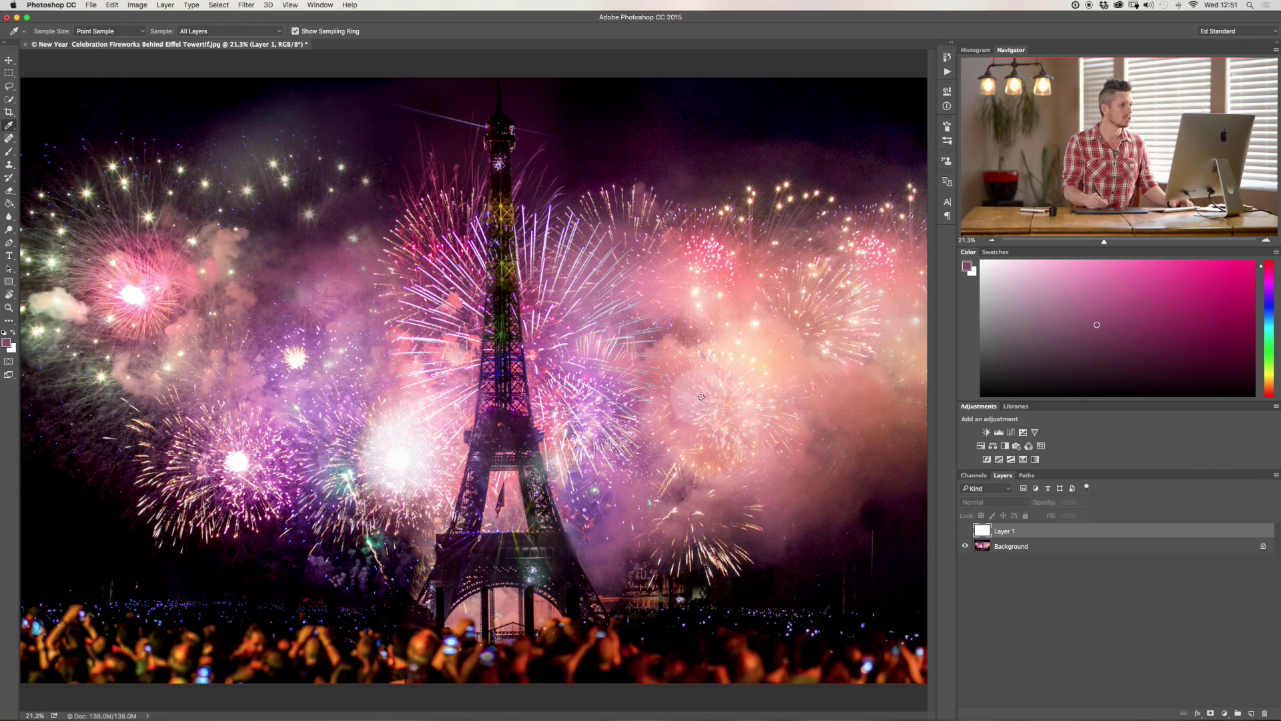
{"action": "left_click", "coordinate": [628, 342]}
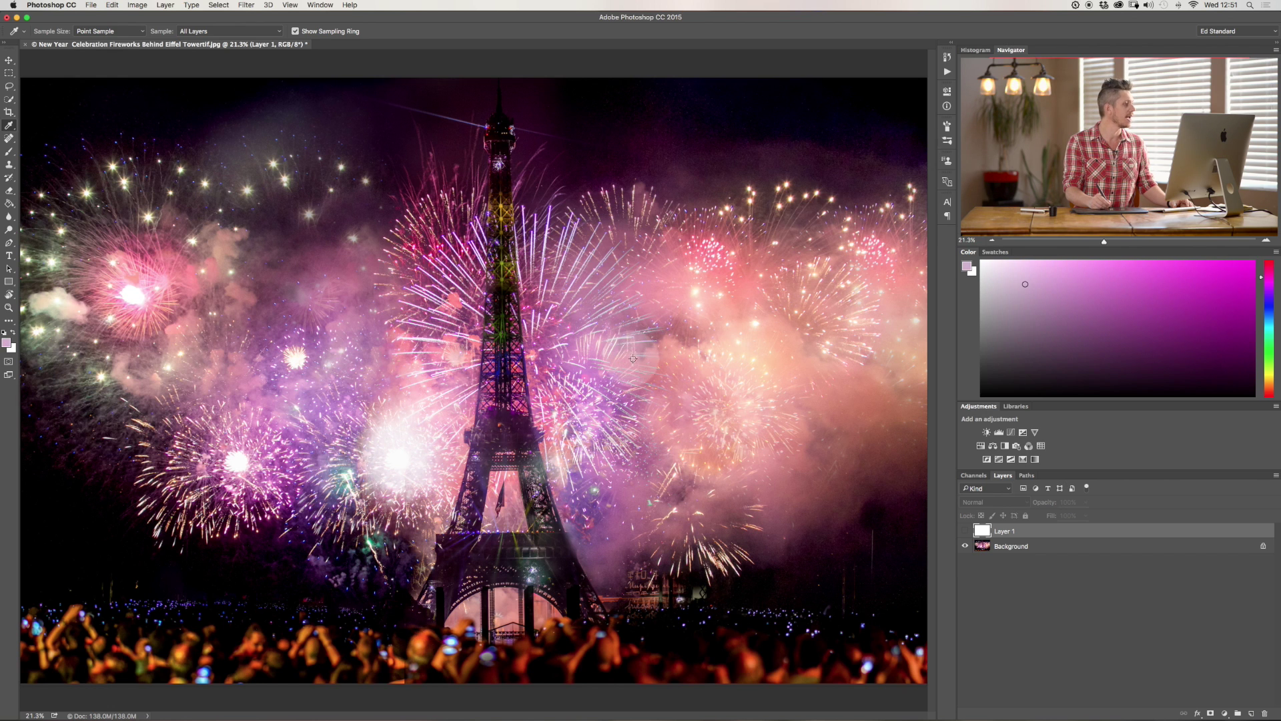
{"action": "left_click", "coordinate": [725, 301]}
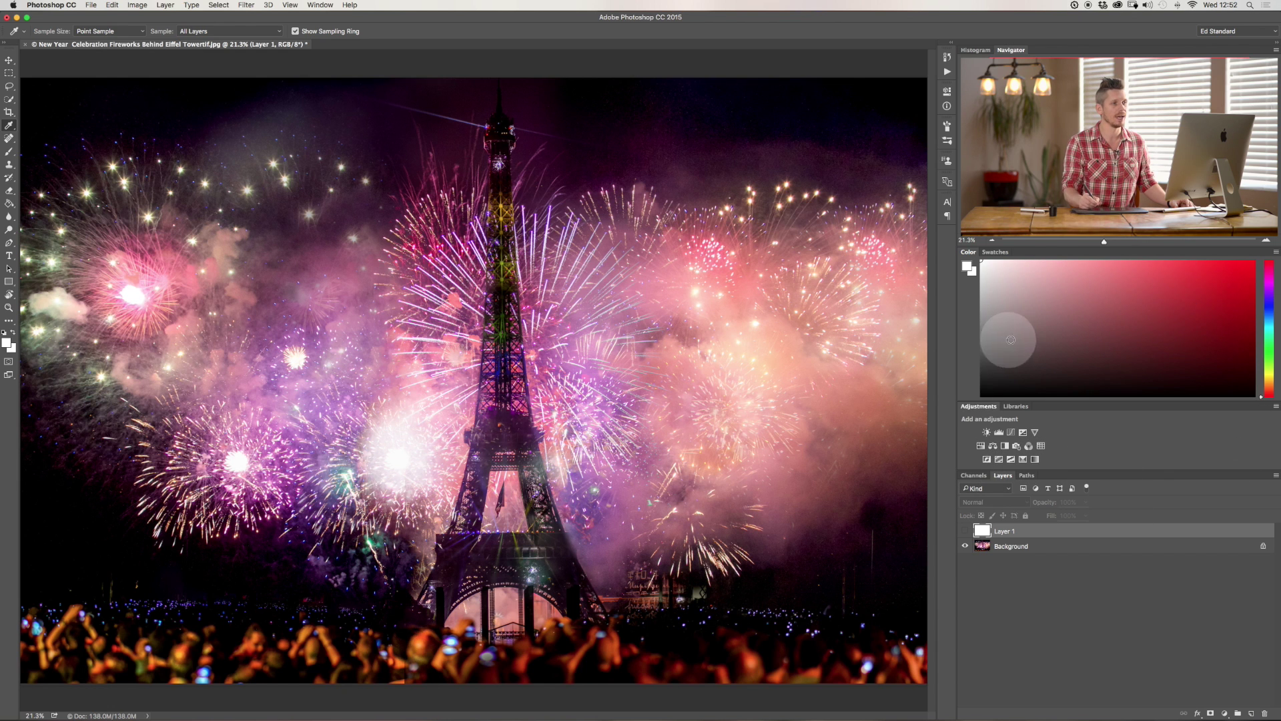
{"action": "left_click", "coordinate": [755, 152]}
{"action": "left_click", "coordinate": [675, 230]}
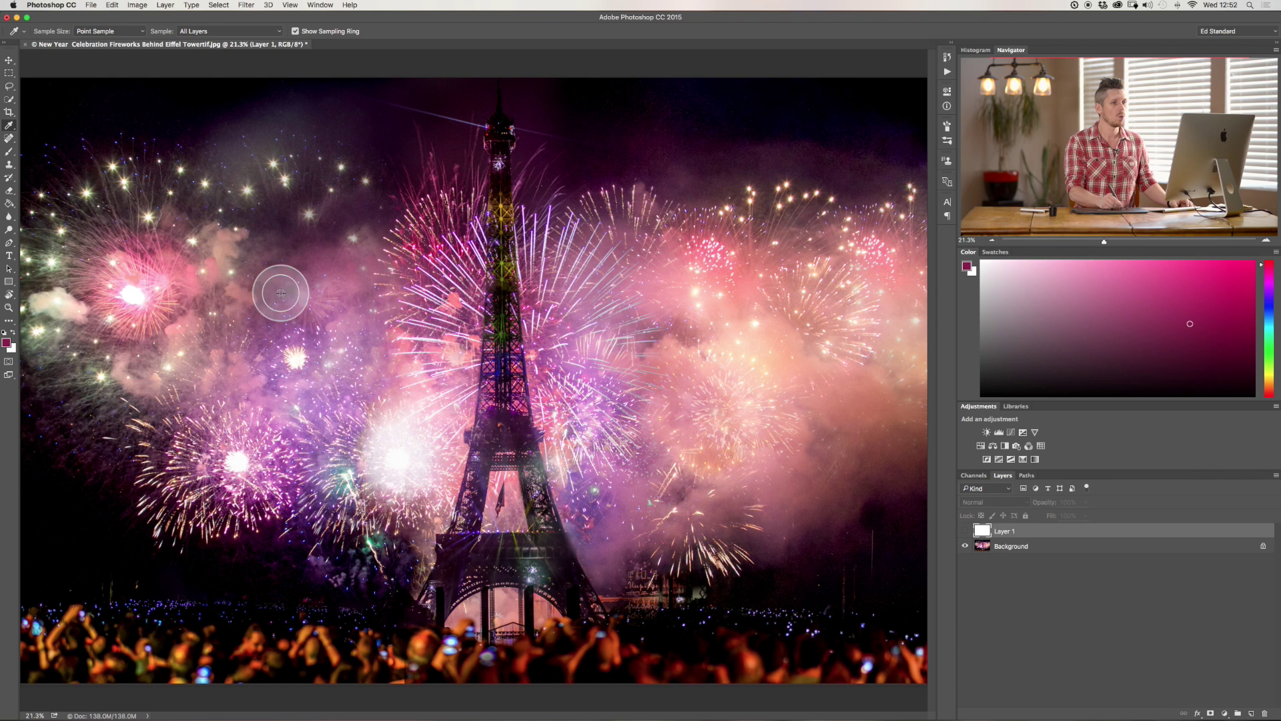
{"action": "left_click", "coordinate": [304, 404]}
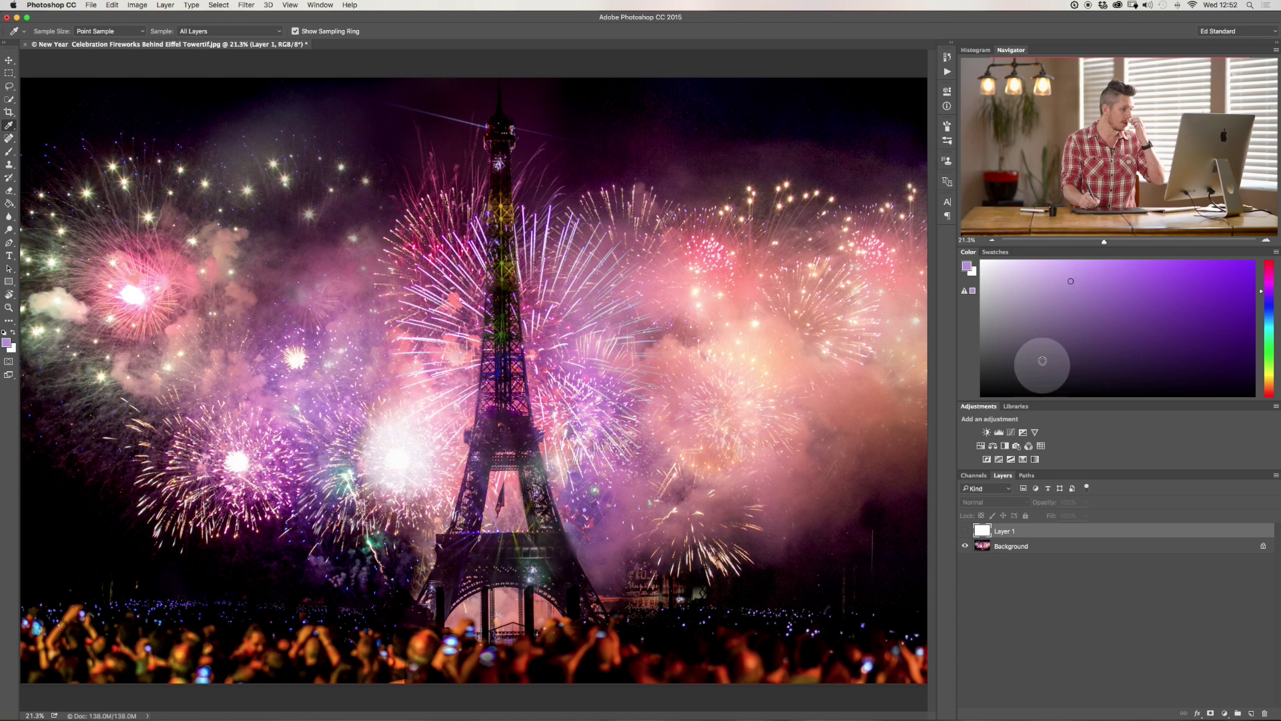
- Show the Color panel, collapse it into the icon strip, and dock it back beside Swatches
{"action": "left_click", "coordinate": [319, 4]}
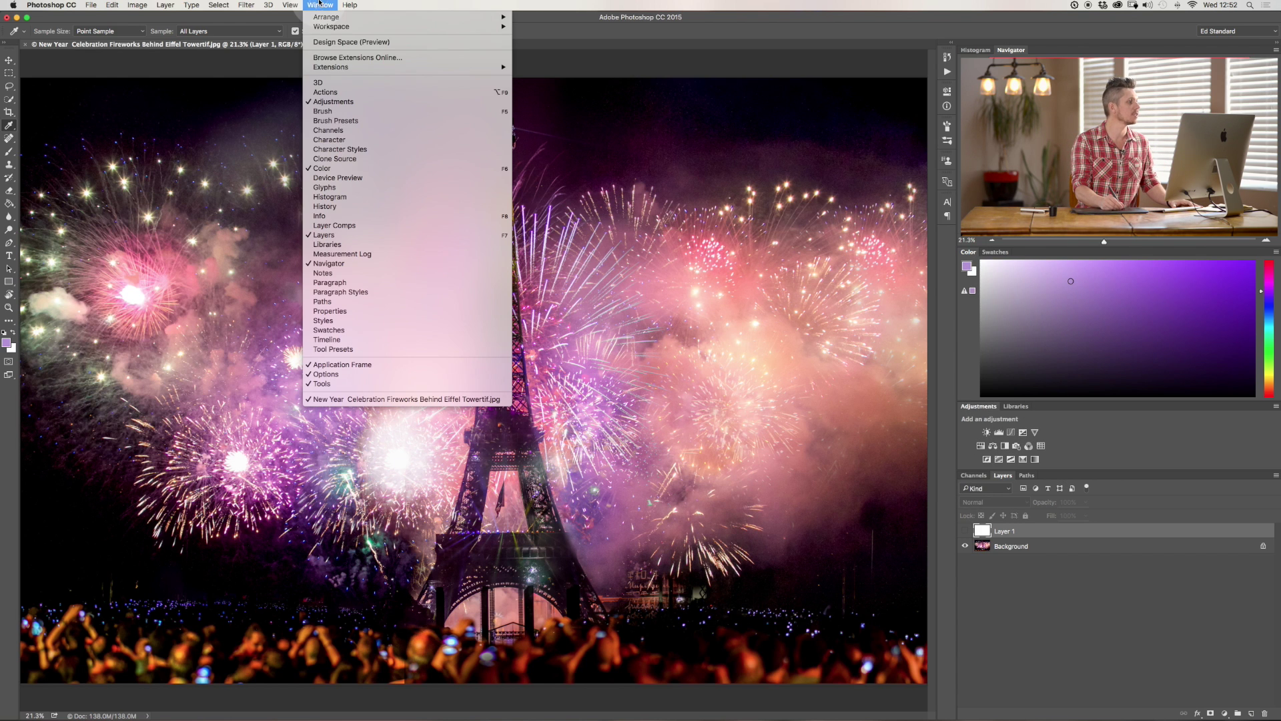
{"action": "left_click", "coordinate": [332, 170]}
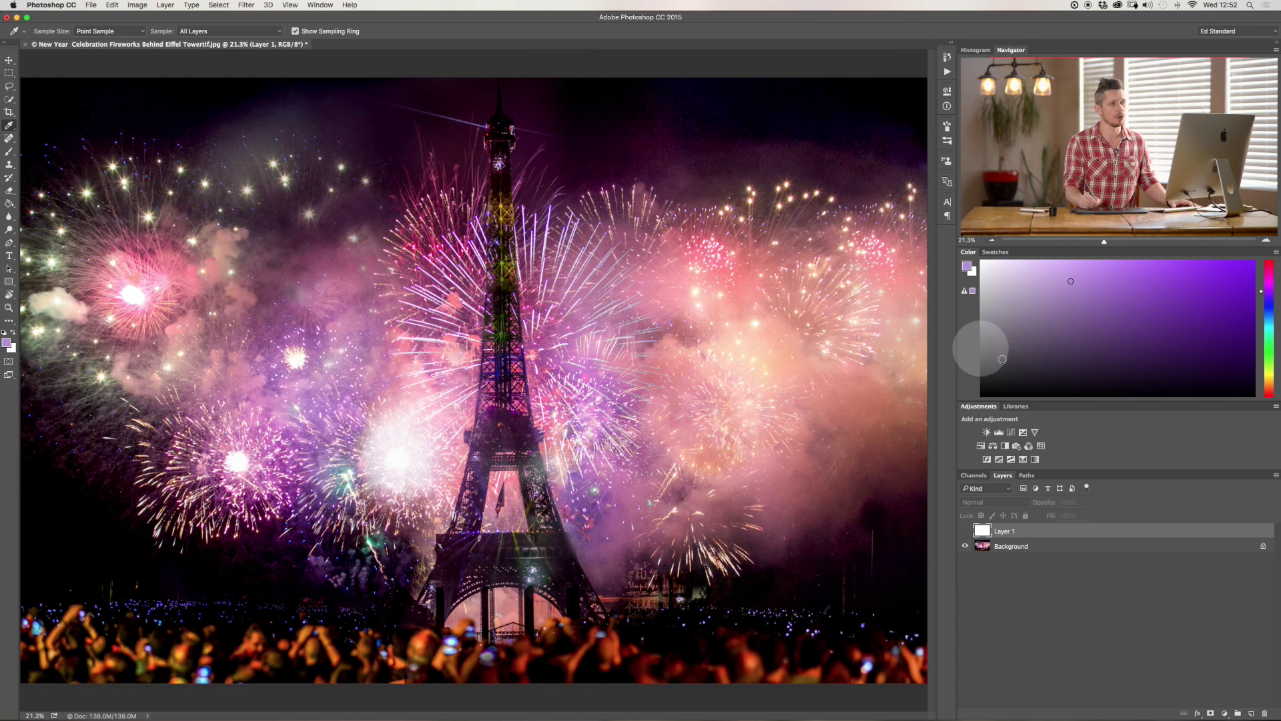
{"action": "left_click_drag", "start_coordinate": [974, 256], "coordinate": [947, 236]}
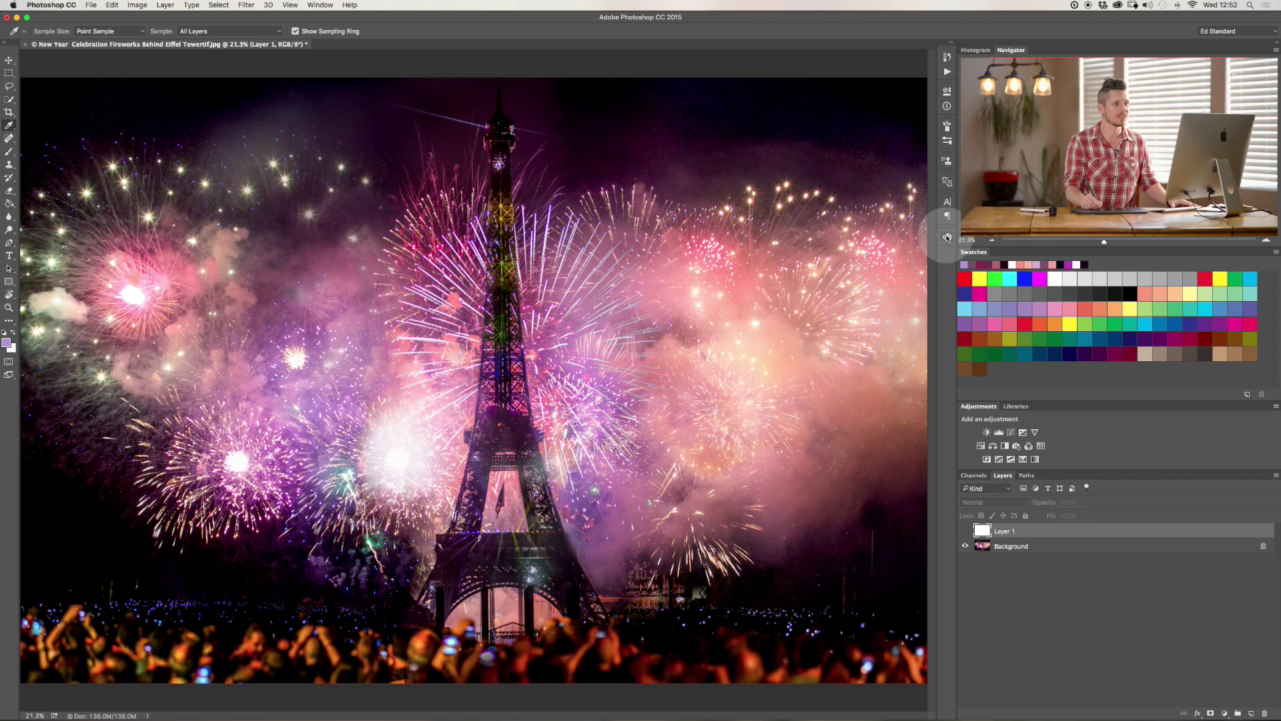
{"action": "left_click", "coordinate": [947, 237]}
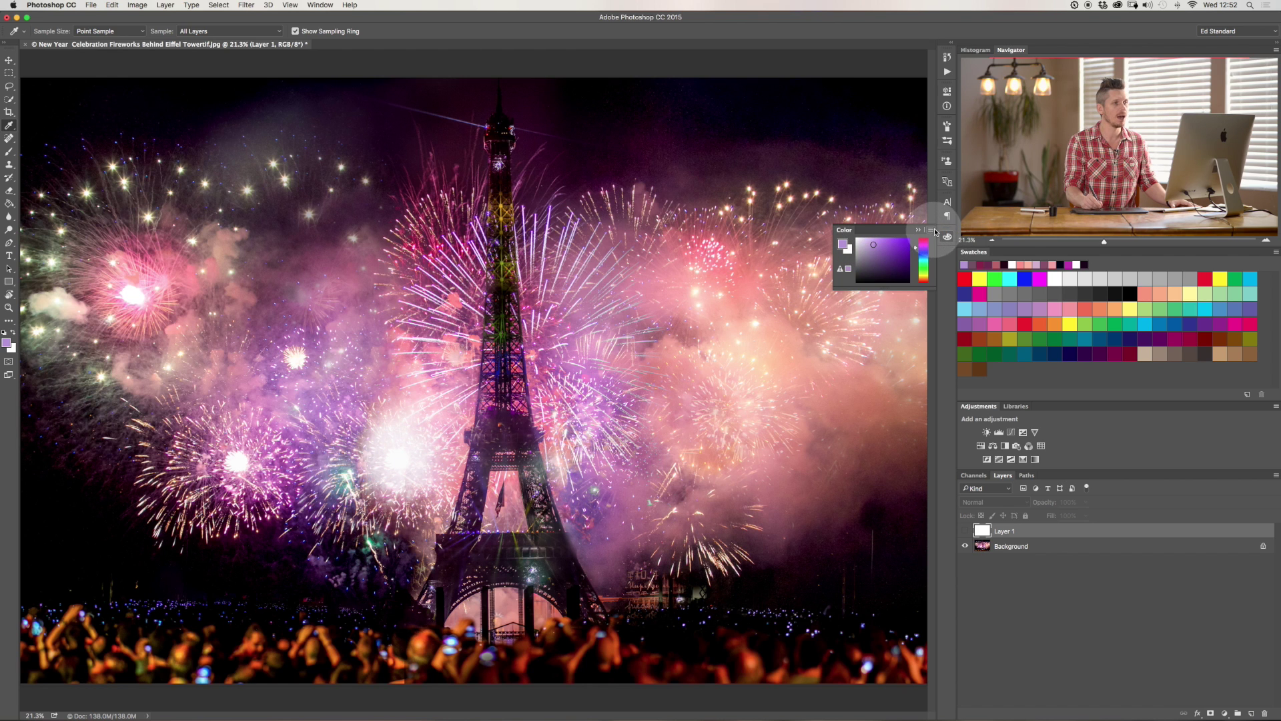
{"action": "left_click_drag", "start_coordinate": [947, 237], "coordinate": [969, 252]}
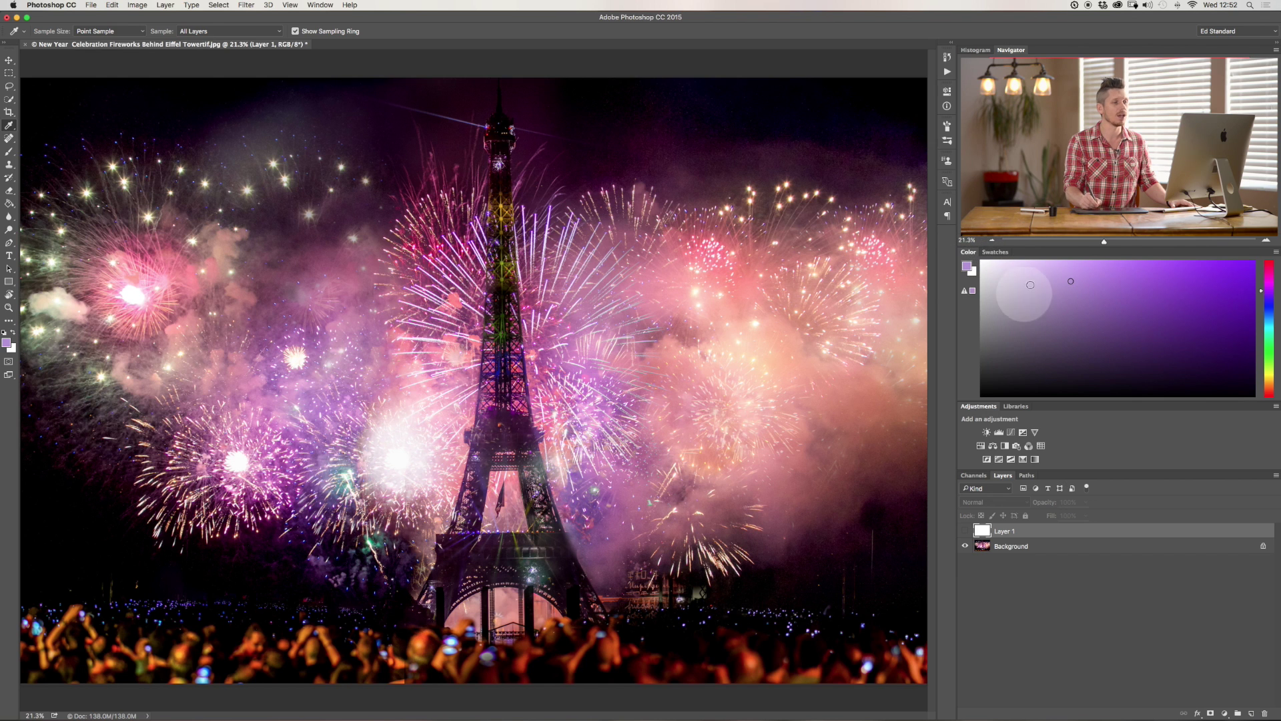
- Sample foreground colors across the dark sky edge, the pink fireworks and the smoke beside the tower
{"action": "left_click", "coordinate": [682, 186]}
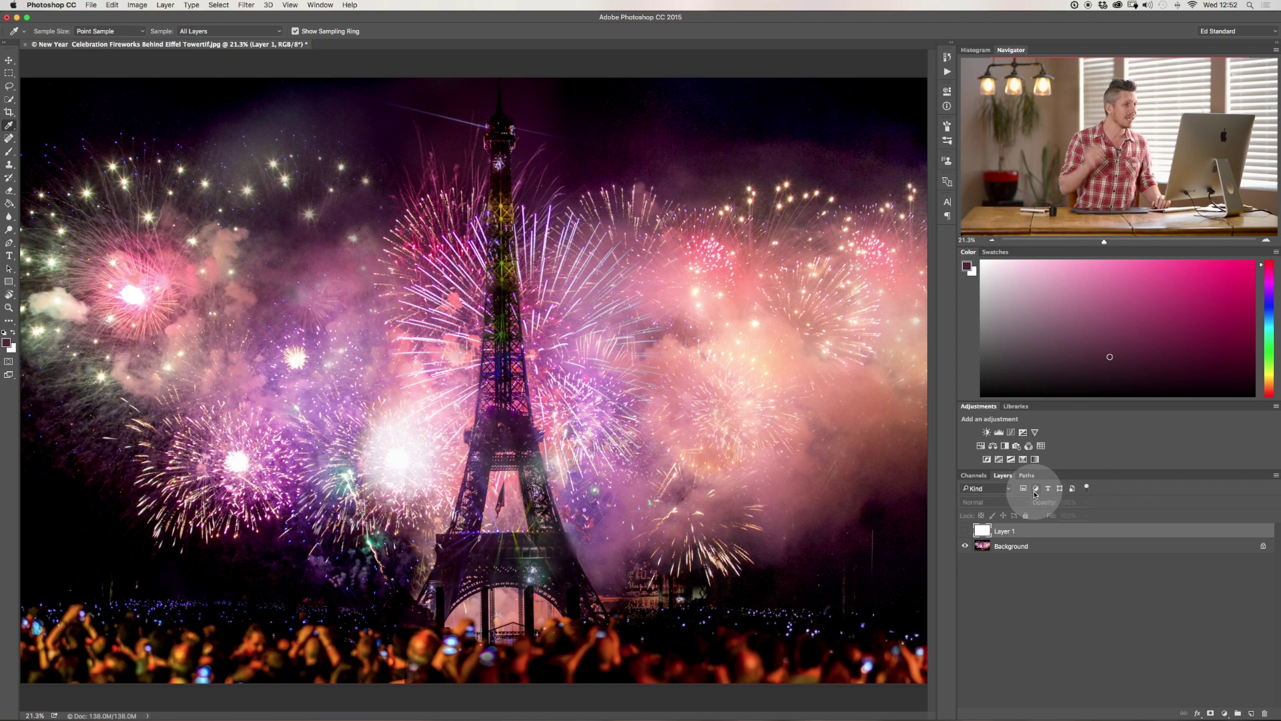
{"action": "left_click", "coordinate": [701, 294]}
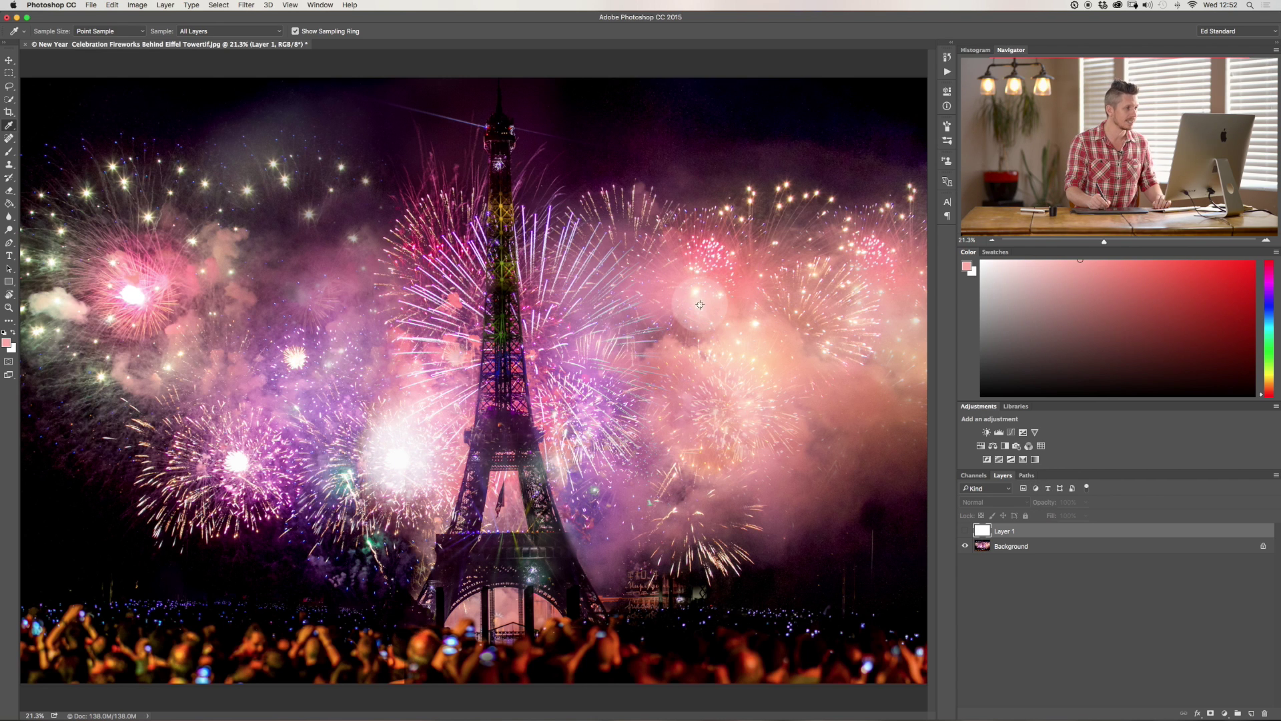
{"action": "left_click_drag", "start_coordinate": [697, 312], "coordinate": [642, 396]}
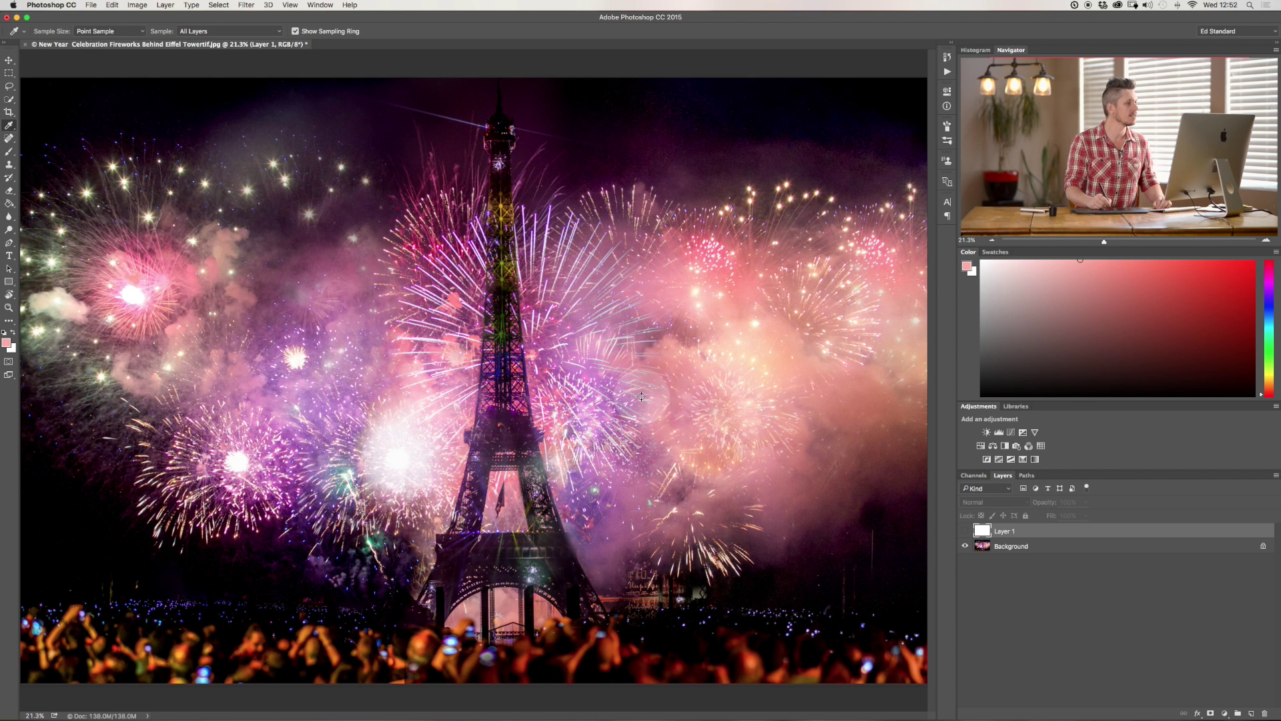
{"action": "left_click", "coordinate": [678, 294]}
{"action": "mouse_move", "coordinate": [679, 294]}
{"action": "left_mouse_down"}
{"action": "mouse_move", "coordinate": [680, 149]}
{"action": "mouse_move", "coordinate": [696, 169]}
{"action": "mouse_move", "coordinate": [672, 145]}
{"action": "mouse_move", "coordinate": [607, 138]}
{"action": "mouse_move", "coordinate": [711, 214]}
{"action": "mouse_move", "coordinate": [737, 295]}
{"action": "mouse_move", "coordinate": [685, 315]}
{"action": "mouse_move", "coordinate": [487, 292]}
{"action": "mouse_move", "coordinate": [323, 247]}
{"action": "mouse_move", "coordinate": [333, 274]}
{"action": "mouse_move", "coordinate": [150, 253]}
{"action": "mouse_move", "coordinate": [114, 269]}
{"action": "mouse_move", "coordinate": [138, 244]}
{"action": "mouse_move", "coordinate": [409, 235]}
{"action": "mouse_move", "coordinate": [294, 175]}
{"action": "mouse_move", "coordinate": [316, 245]}
{"action": "mouse_move", "coordinate": [488, 173]}
{"action": "mouse_move", "coordinate": [508, 233]}
{"action": "mouse_move", "coordinate": [694, 166]}
{"action": "mouse_move", "coordinate": [680, 233]}
{"action": "left_mouse_up"}
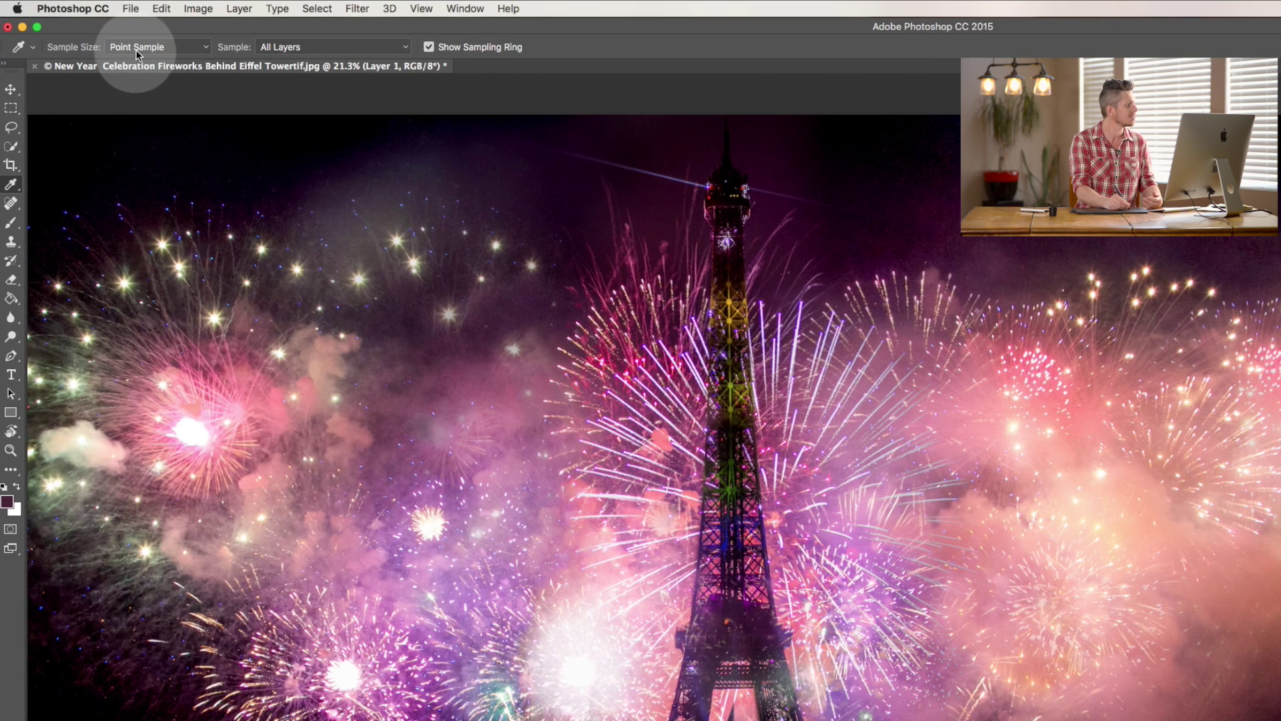
- Set the eyedropper sample size to 11 by 11 Average and sample the pink smoke and the teal firework beside the tower
{"action": "left_click", "coordinate": [199, 46]}
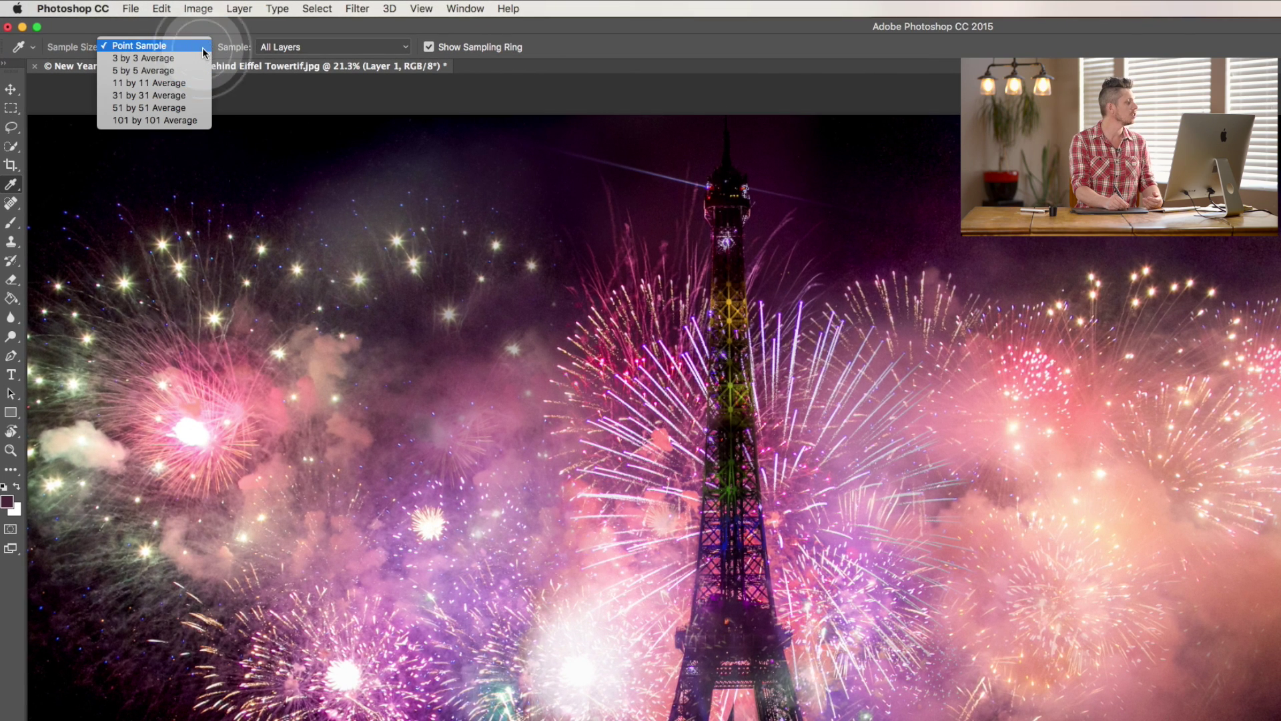
{"action": "left_click", "coordinate": [190, 84]}
{"action": "left_click_drag", "start_coordinate": [987, 399], "coordinate": [668, 645]}
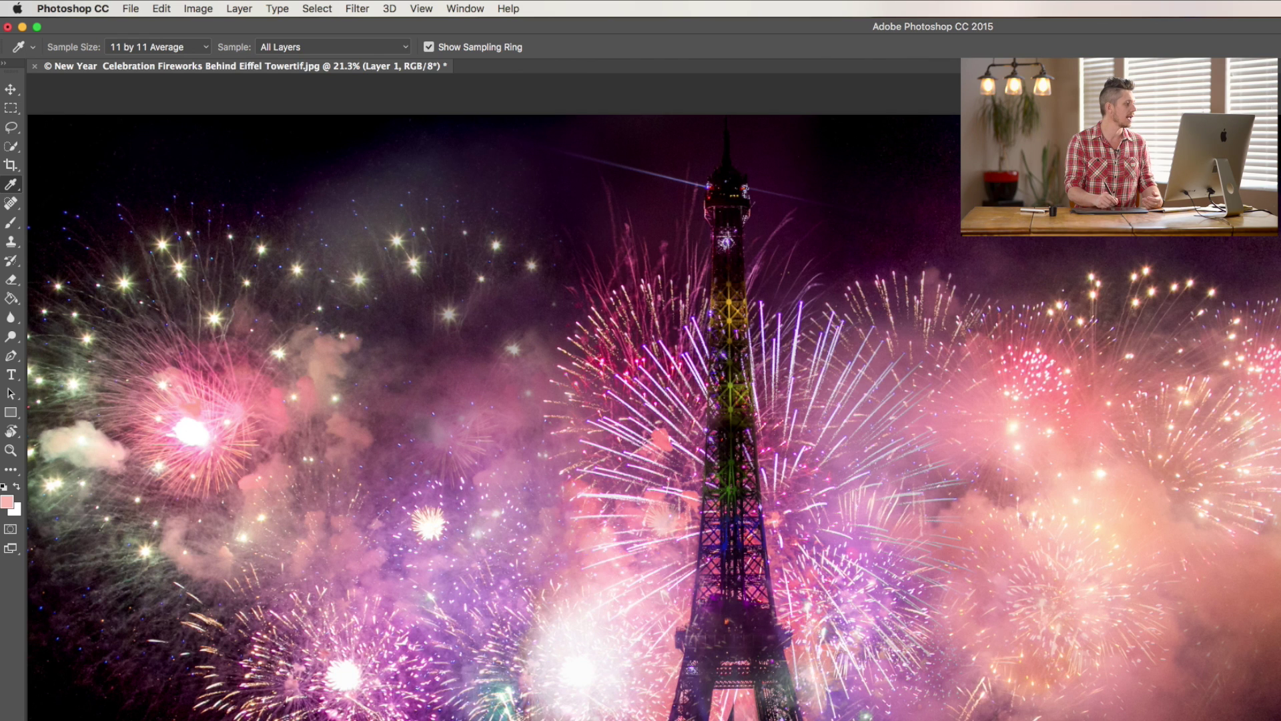
{"action": "left_click", "coordinate": [497, 694]}
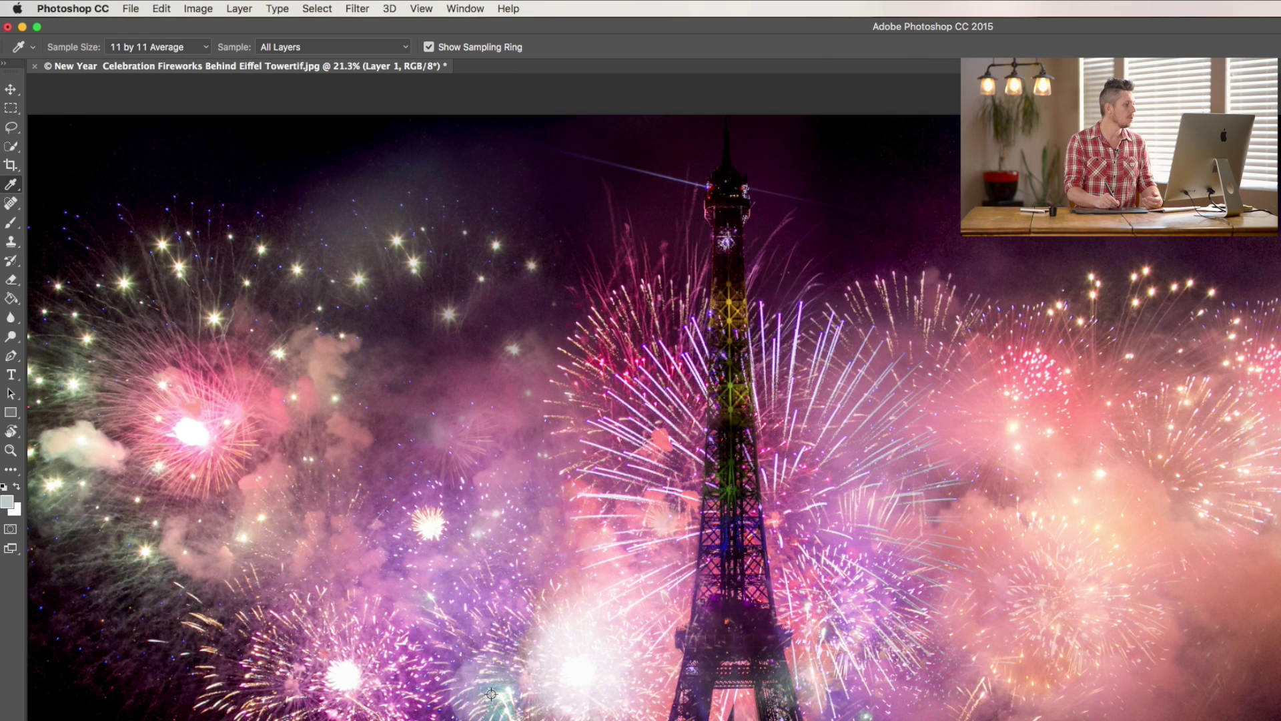
{"action": "left_click", "coordinate": [499, 717]}
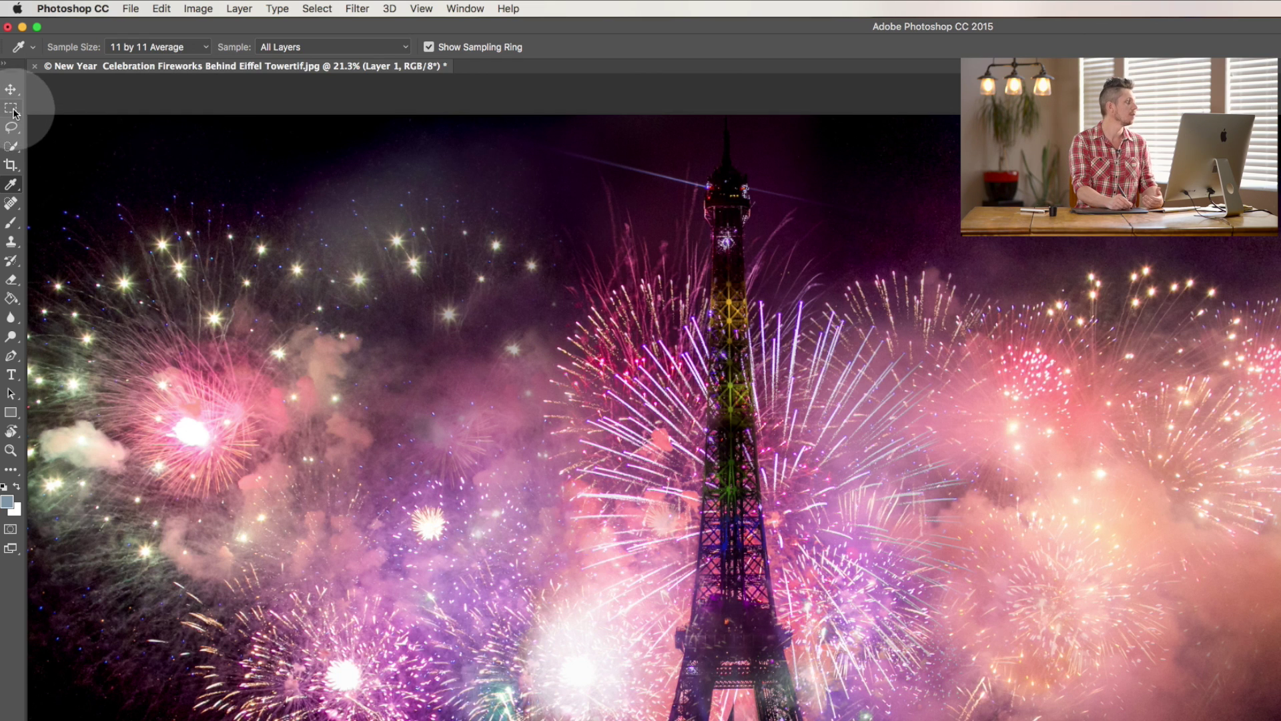
- Set the eyedropper sample size to 101 by 101 Average
{"action": "left_click", "coordinate": [194, 46]}
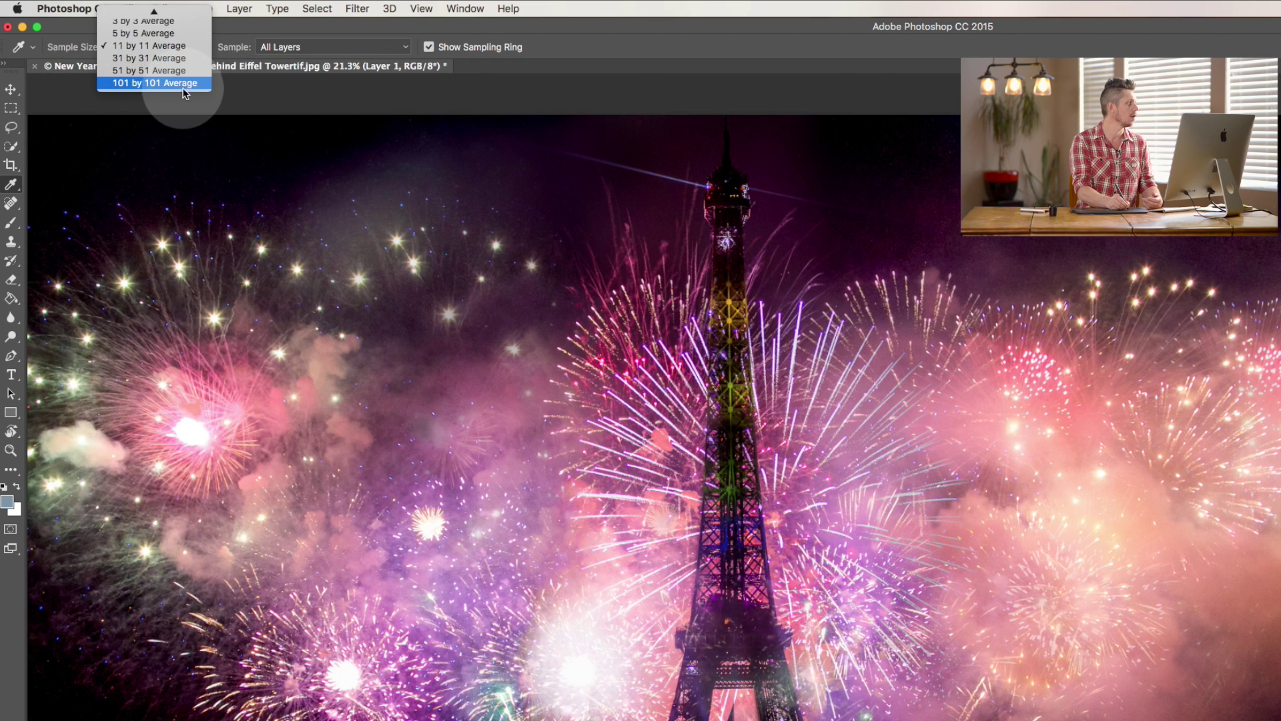
{"action": "left_click", "coordinate": [187, 84]}
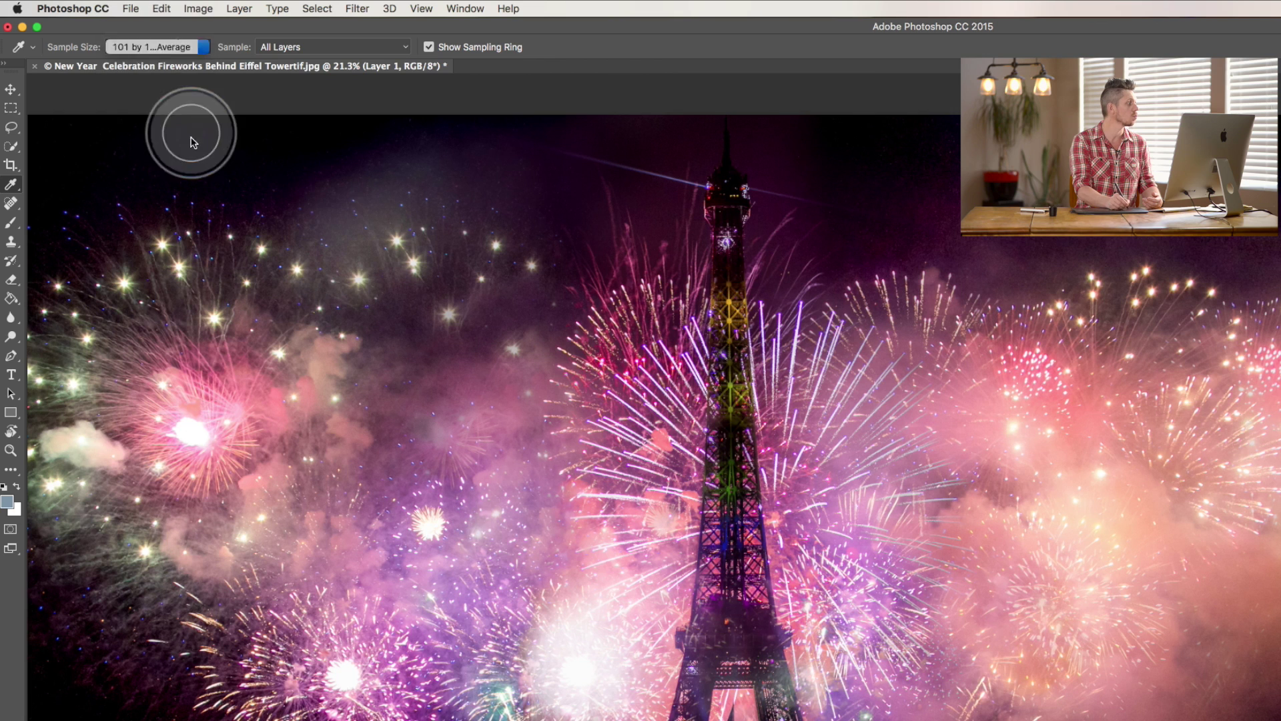
- Draw two small rectangular marquee selections, one above the fireworks right of the tower and one in the dark lower-left area
{"action": "left_click", "coordinate": [11, 108]}
{"action": "left_click_drag", "start_coordinate": [916, 254], "coordinate": [956, 294]}
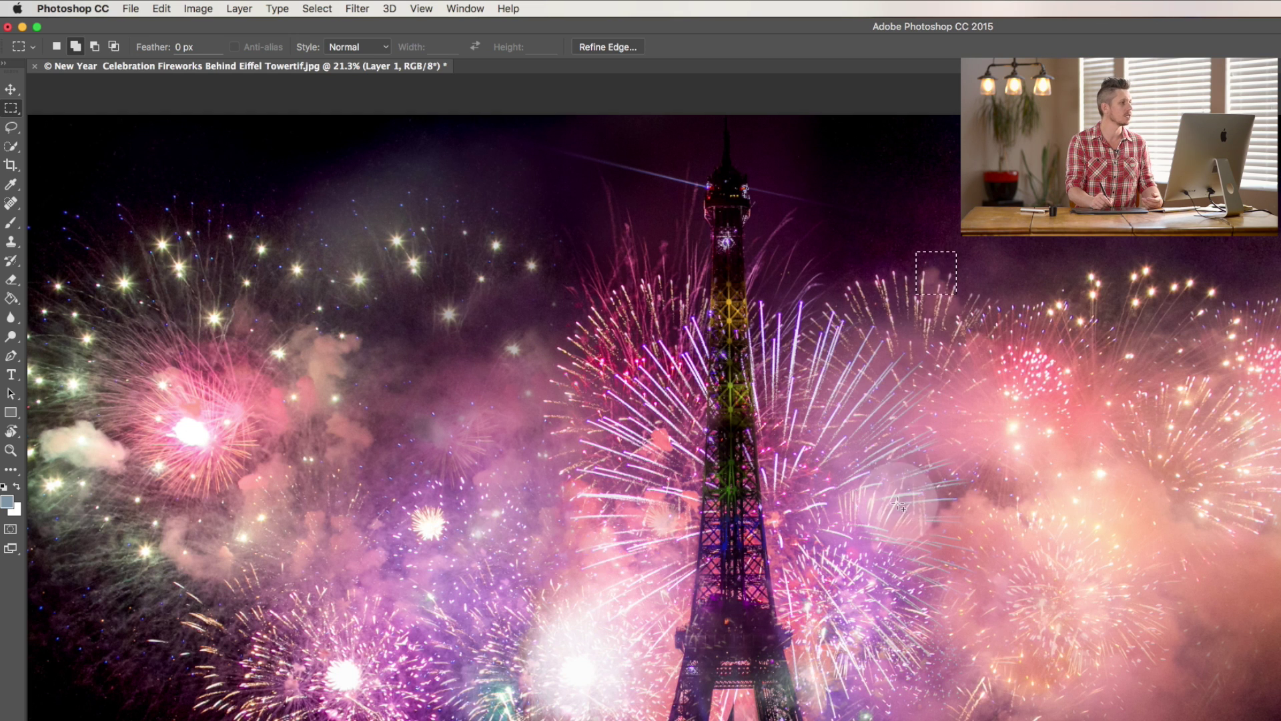
{"action": "left_click_drag", "start_coordinate": [138, 634], "coordinate": [175, 674]}
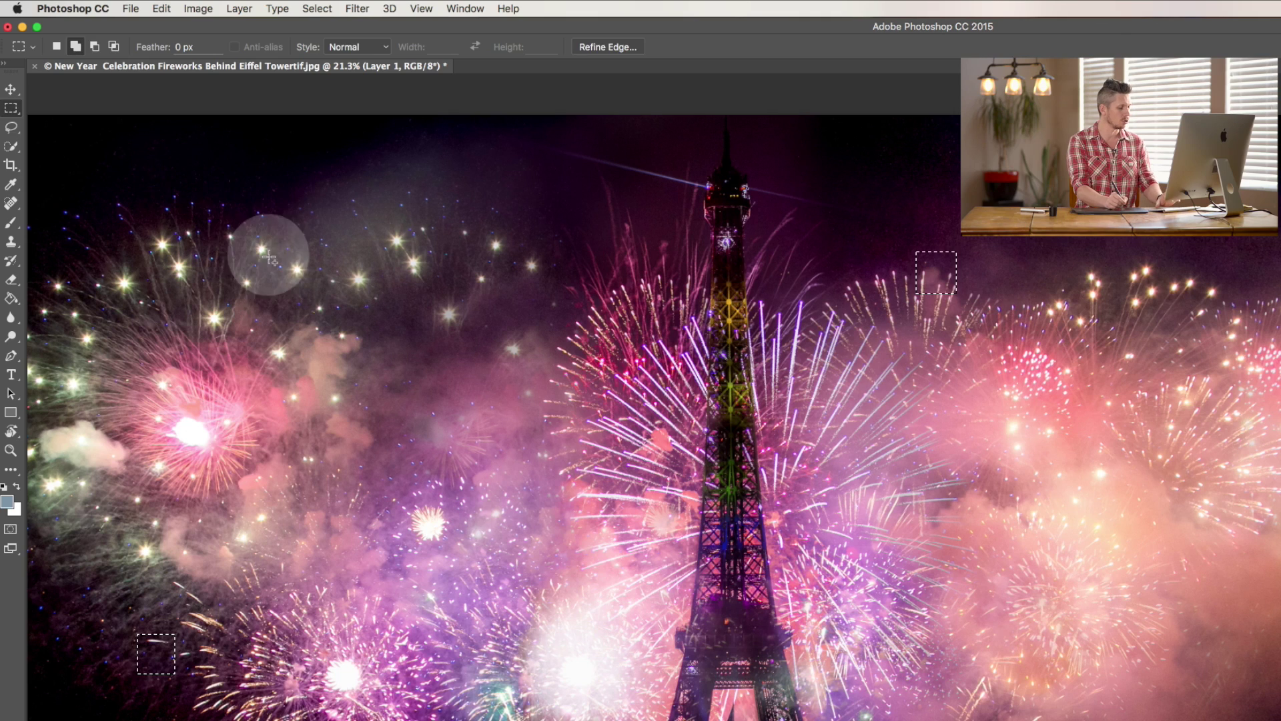
- Switch back to the Eyedropper and sample averaged colors left of the tower and from the pink firework on its right
{"action": "key", "text": "i"}
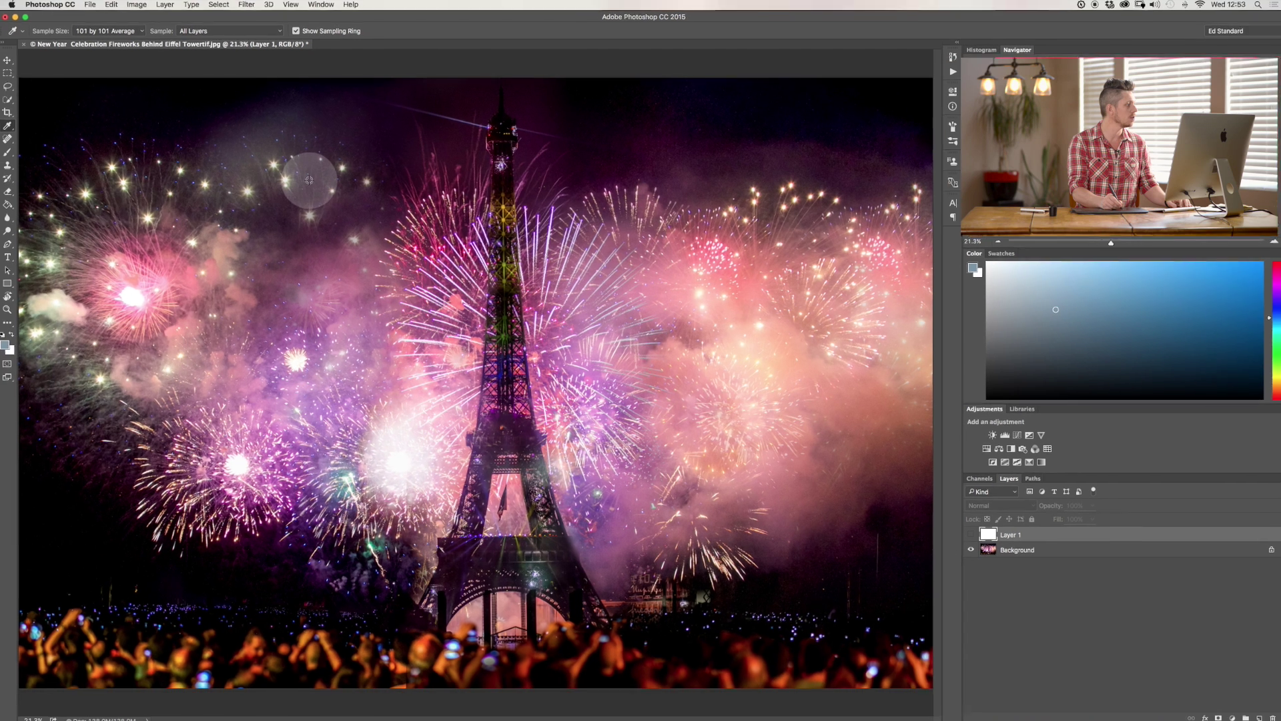
{"action": "left_click", "coordinate": [426, 298]}
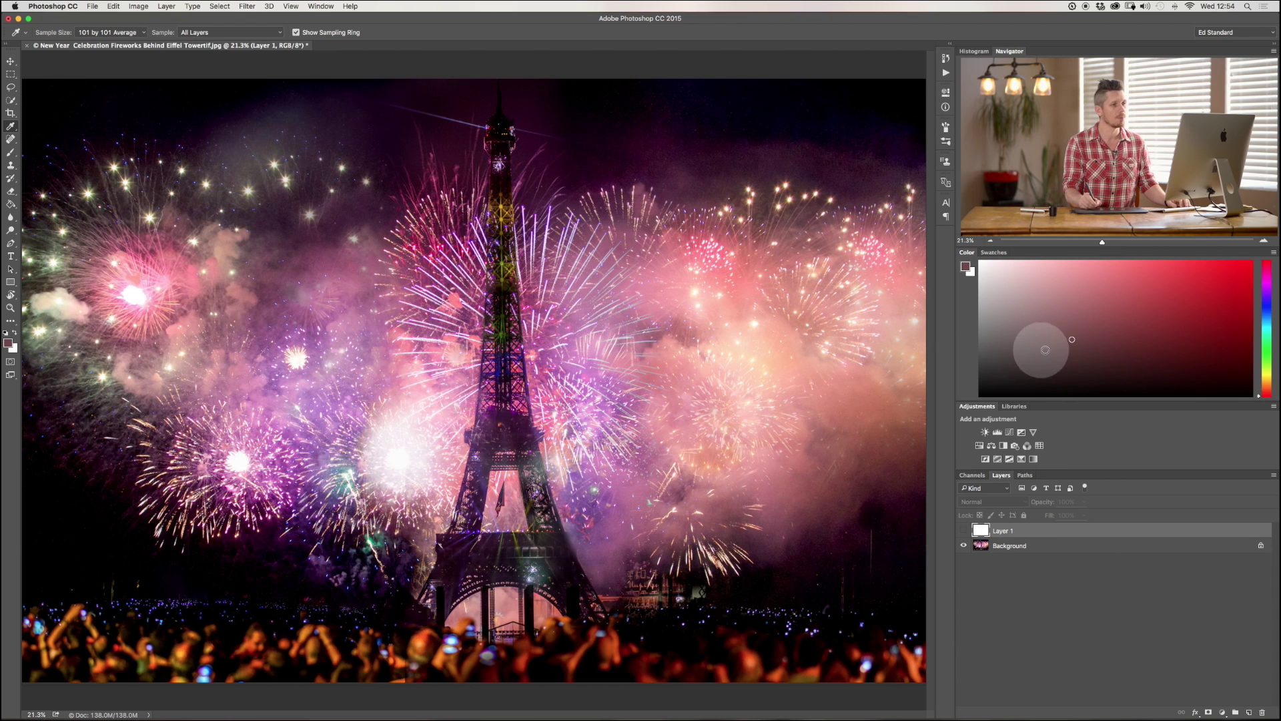
{"action": "left_click", "coordinate": [731, 256]}
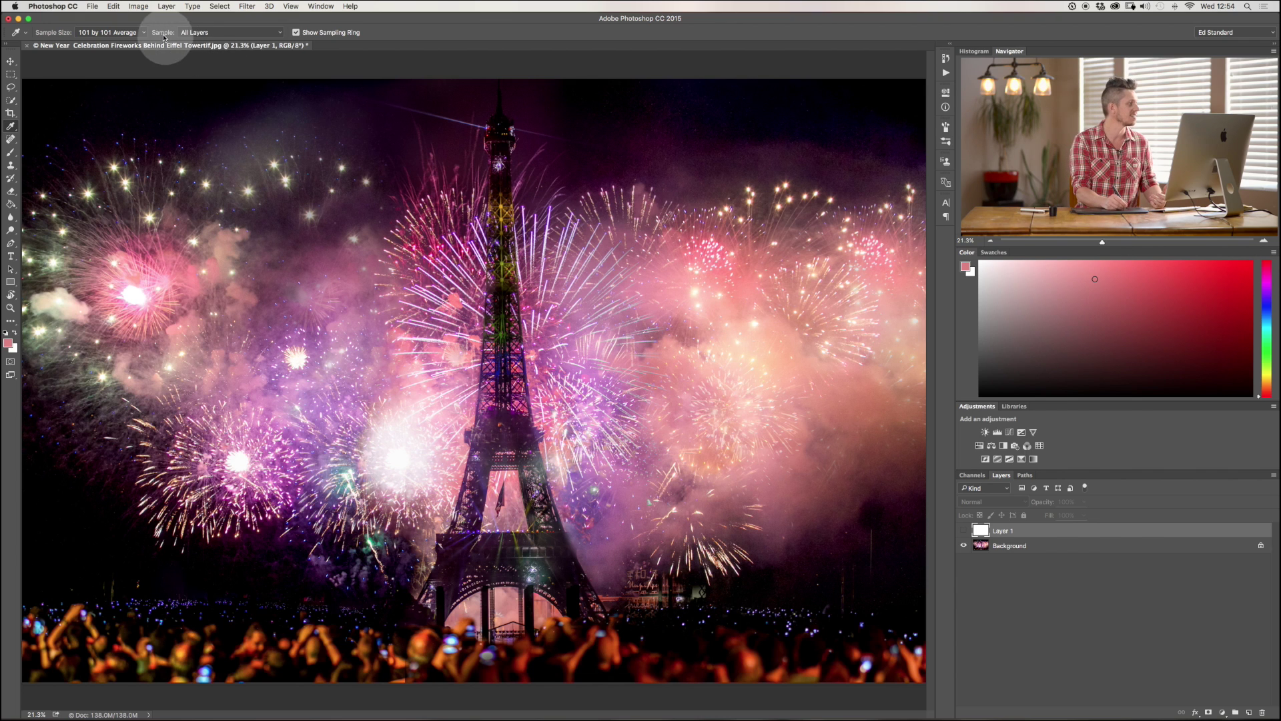
- Set the eyedropper sample size to Point Sample and restrict sampling to Current Layer
{"action": "left_click", "coordinate": [146, 32]}
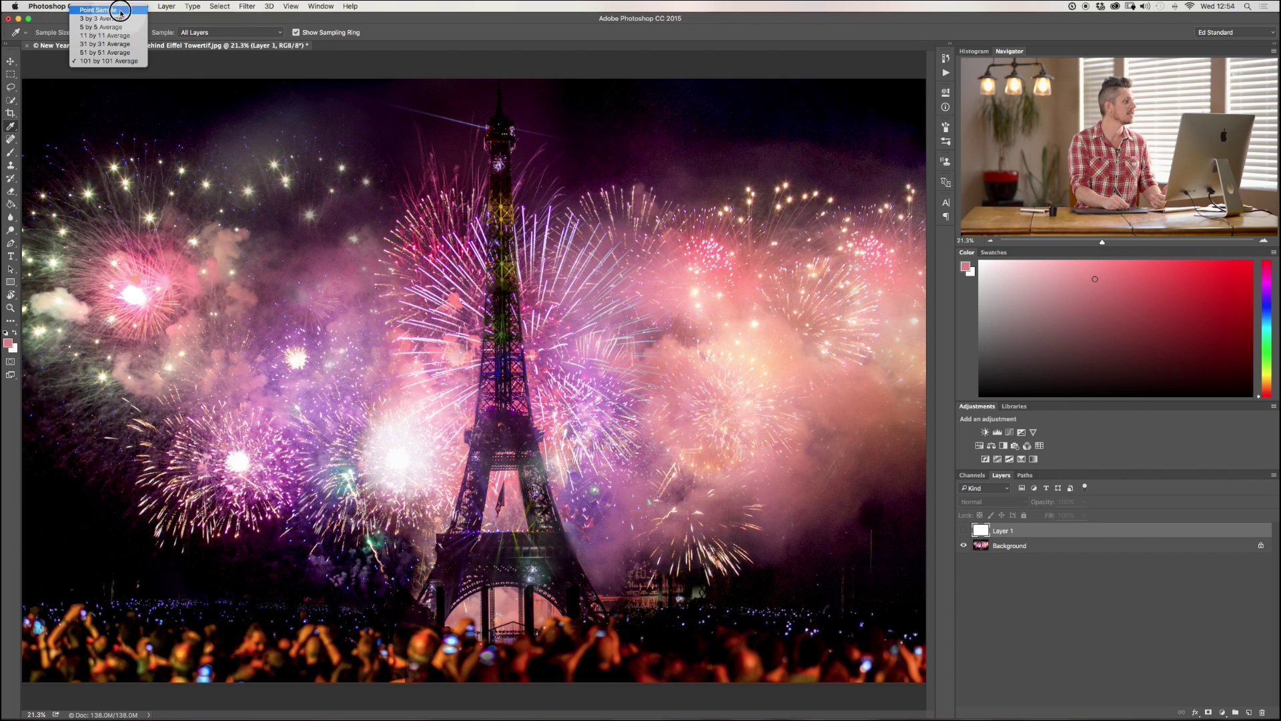
{"action": "left_click", "coordinate": [121, 11]}
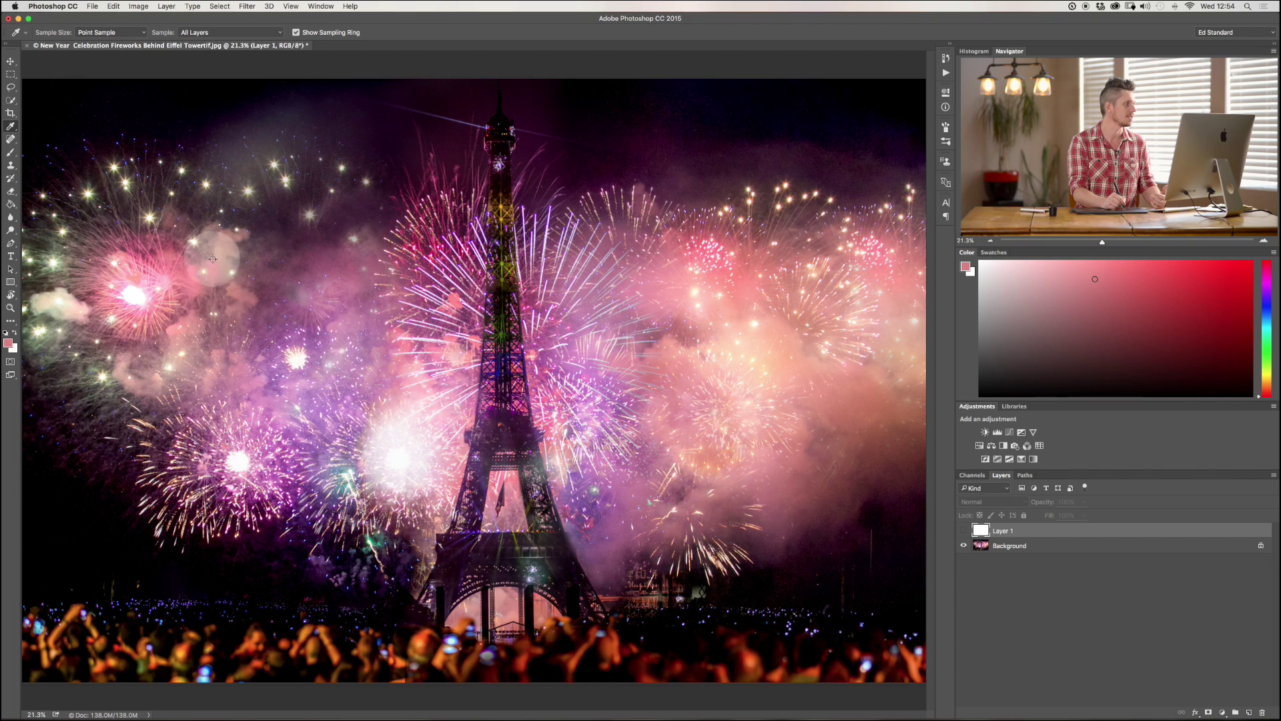
{"action": "left_click", "coordinate": [285, 32]}
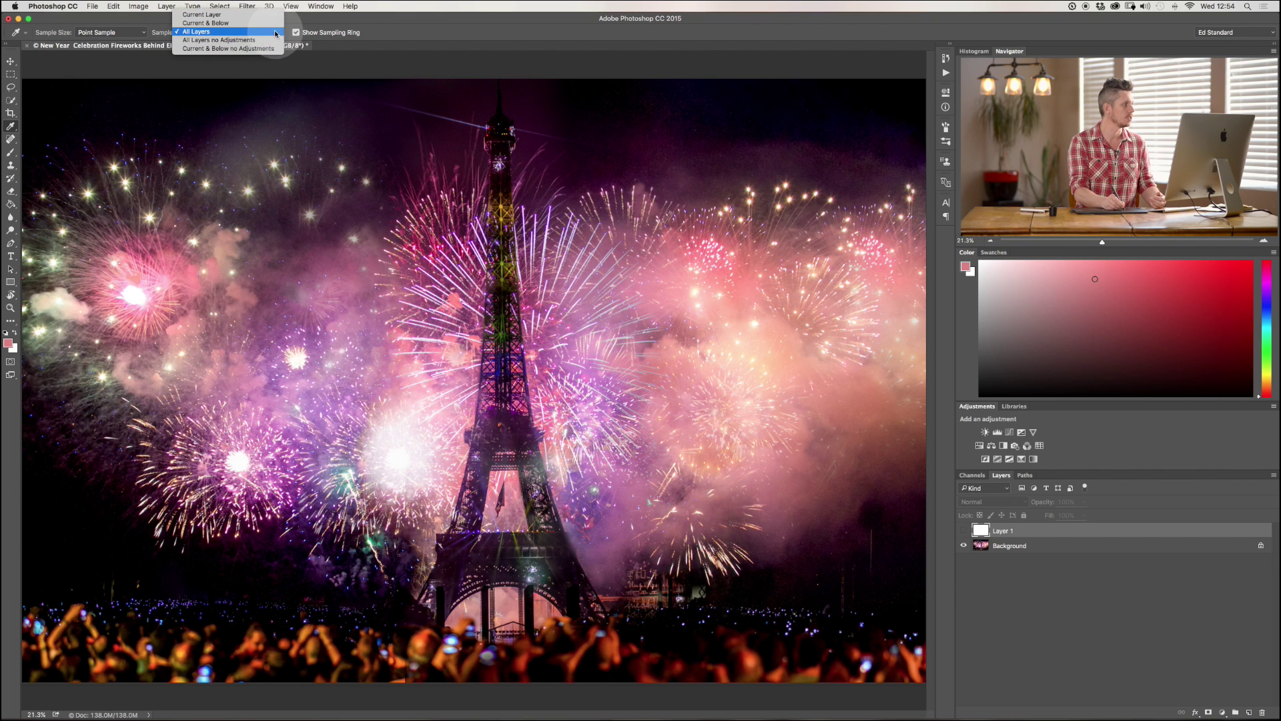
{"action": "left_click", "coordinate": [276, 32]}
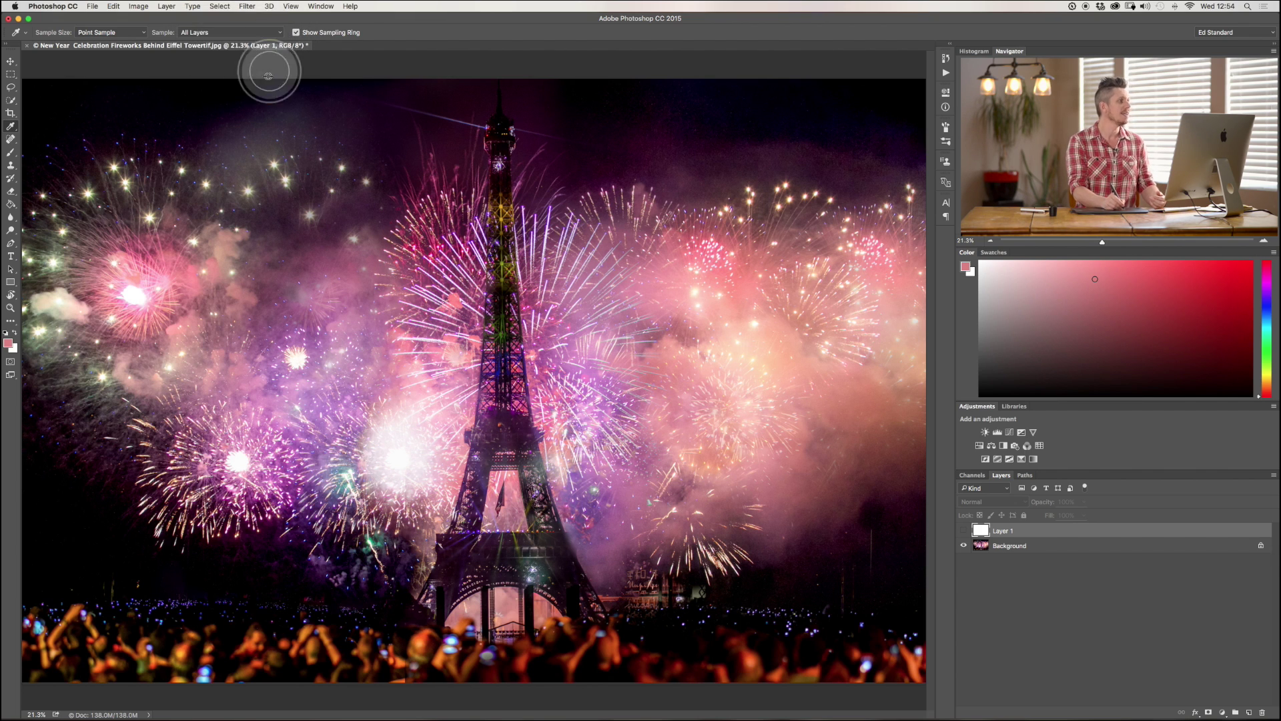
{"action": "left_click", "coordinate": [279, 31]}
{"action": "left_click", "coordinate": [271, 14]}
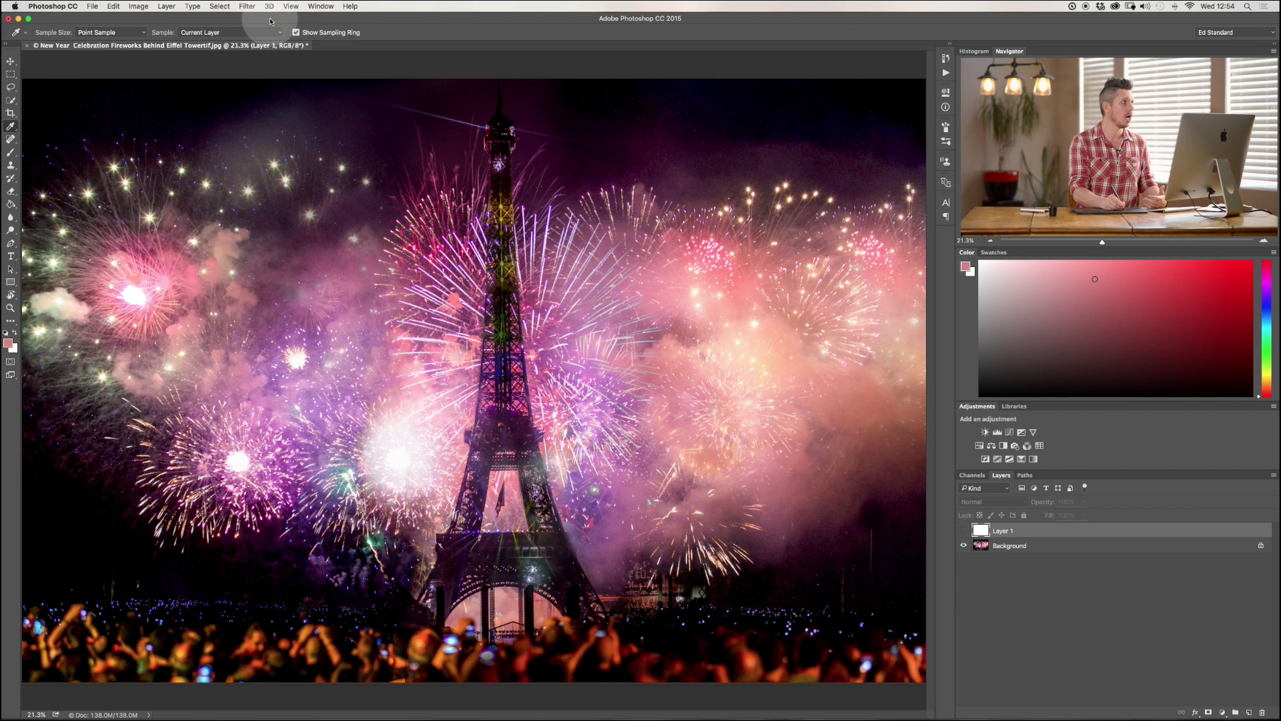
- Keep sampling on Current Layer, make the white Layer 1 visible, and sample its color over the area right of the tower
{"action": "left_click", "coordinate": [279, 33]}
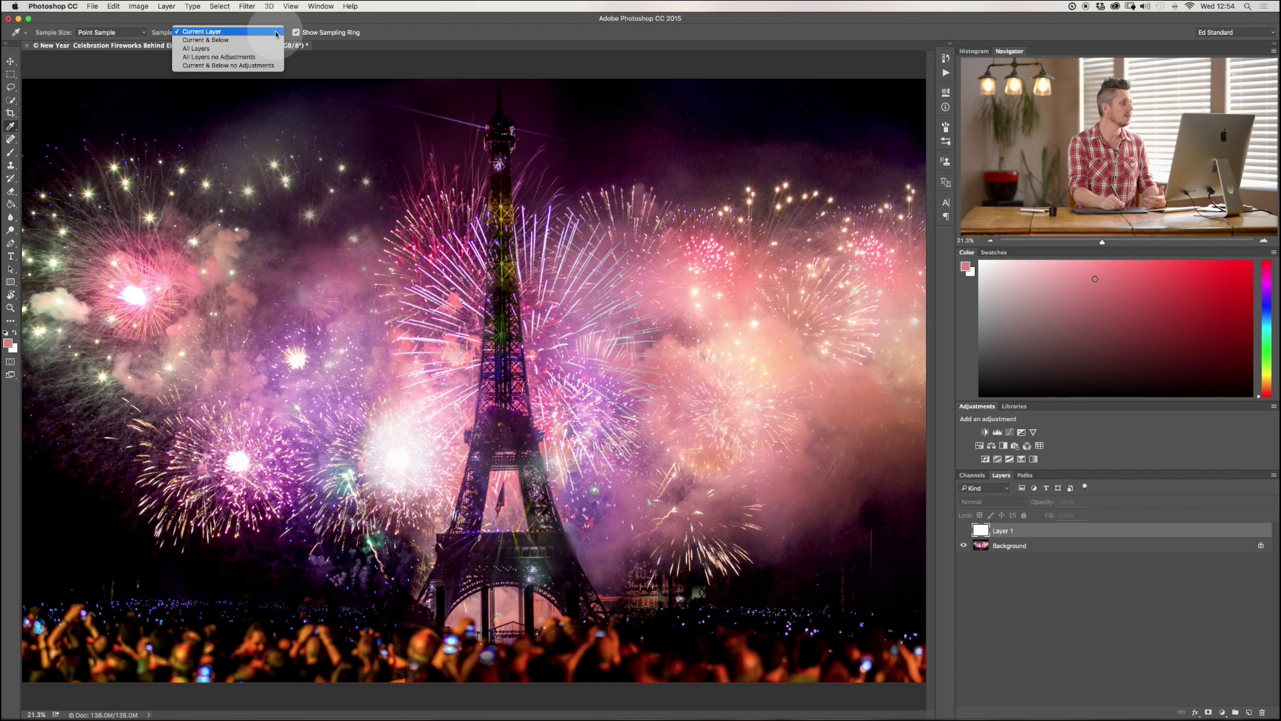
{"action": "left_click", "coordinate": [274, 31]}
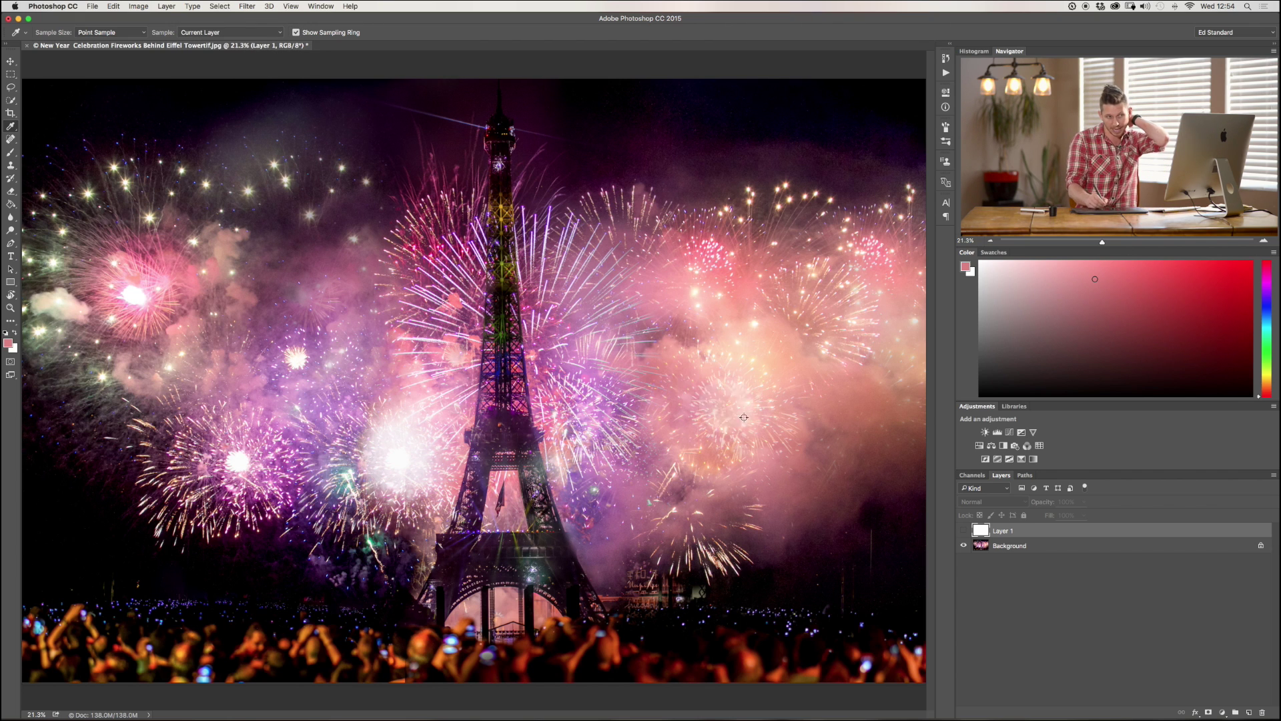
{"action": "left_click", "coordinate": [940, 528]}
{"action": "left_click", "coordinate": [964, 531]}
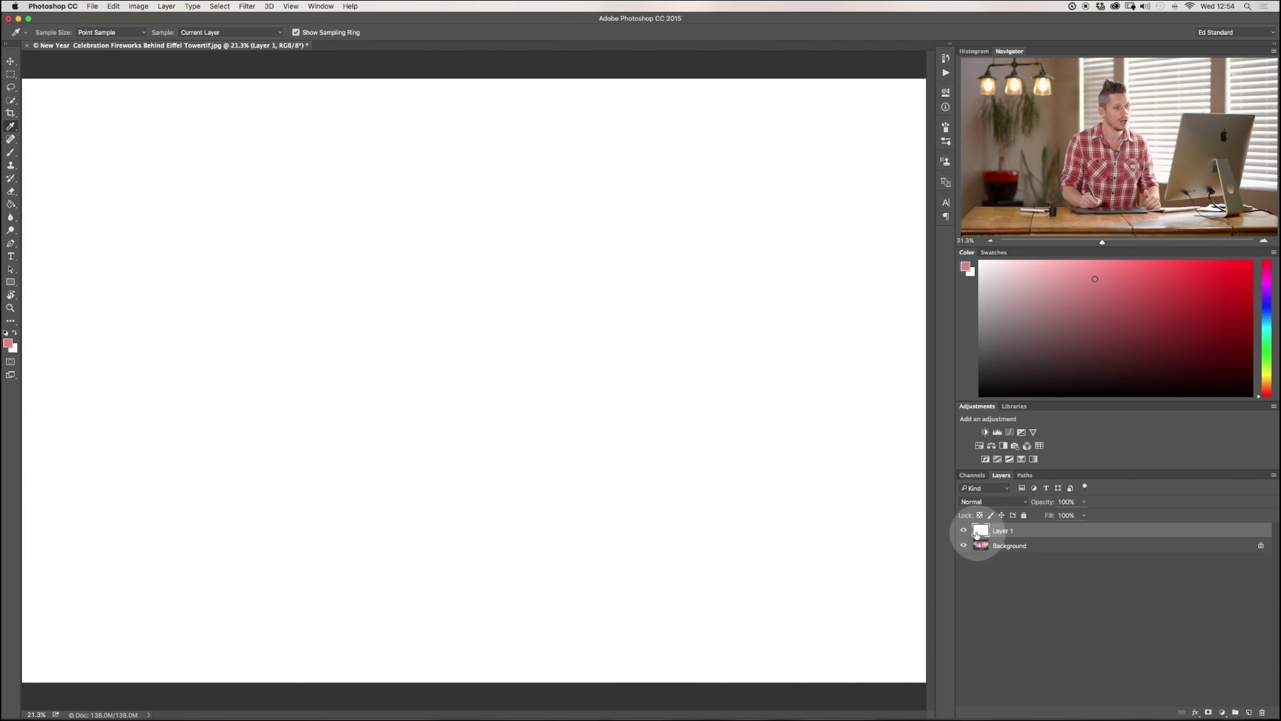
{"action": "left_click_drag", "start_coordinate": [663, 183], "coordinate": [603, 232]}
{"action": "left_click", "coordinate": [582, 224]}
{"action": "left_click_drag", "start_coordinate": [559, 339], "coordinate": [568, 252]}
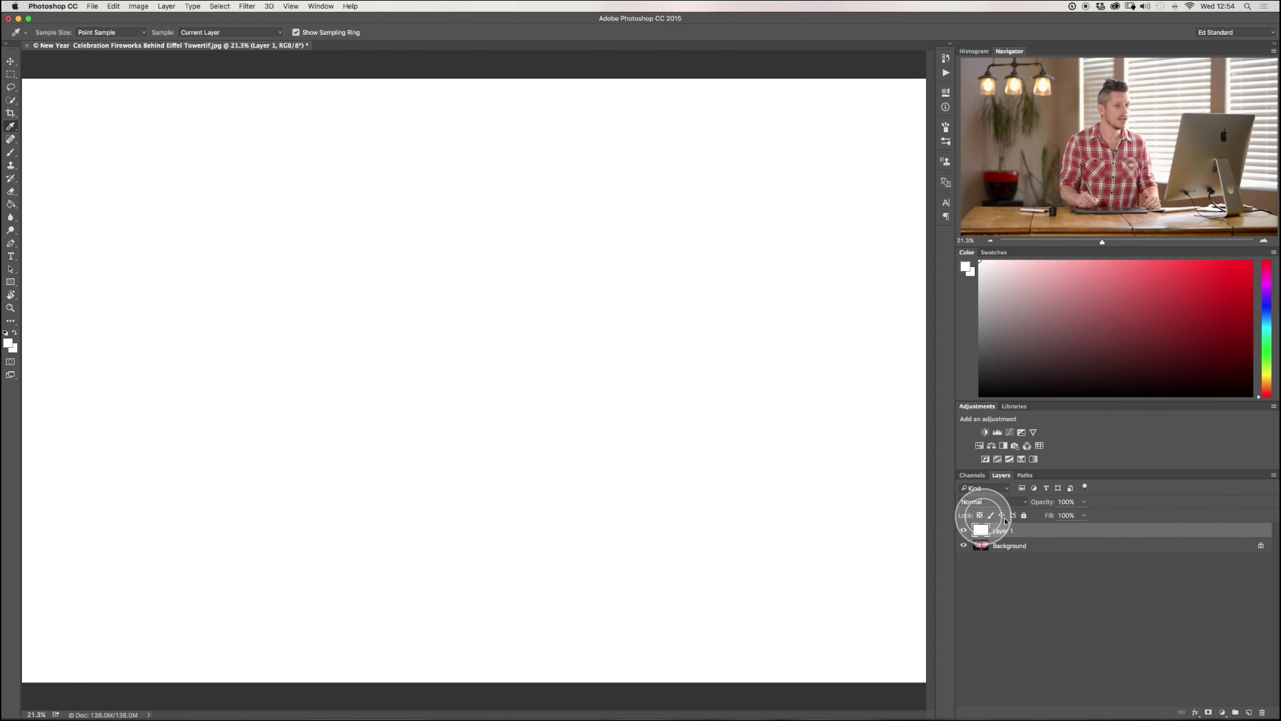
- Lower Layer 1's opacity to 43% and sample several spots in the fireworks right of the tower with Current Layer
{"action": "left_click_drag", "start_coordinate": [1073, 515], "coordinate": [1056, 518]}
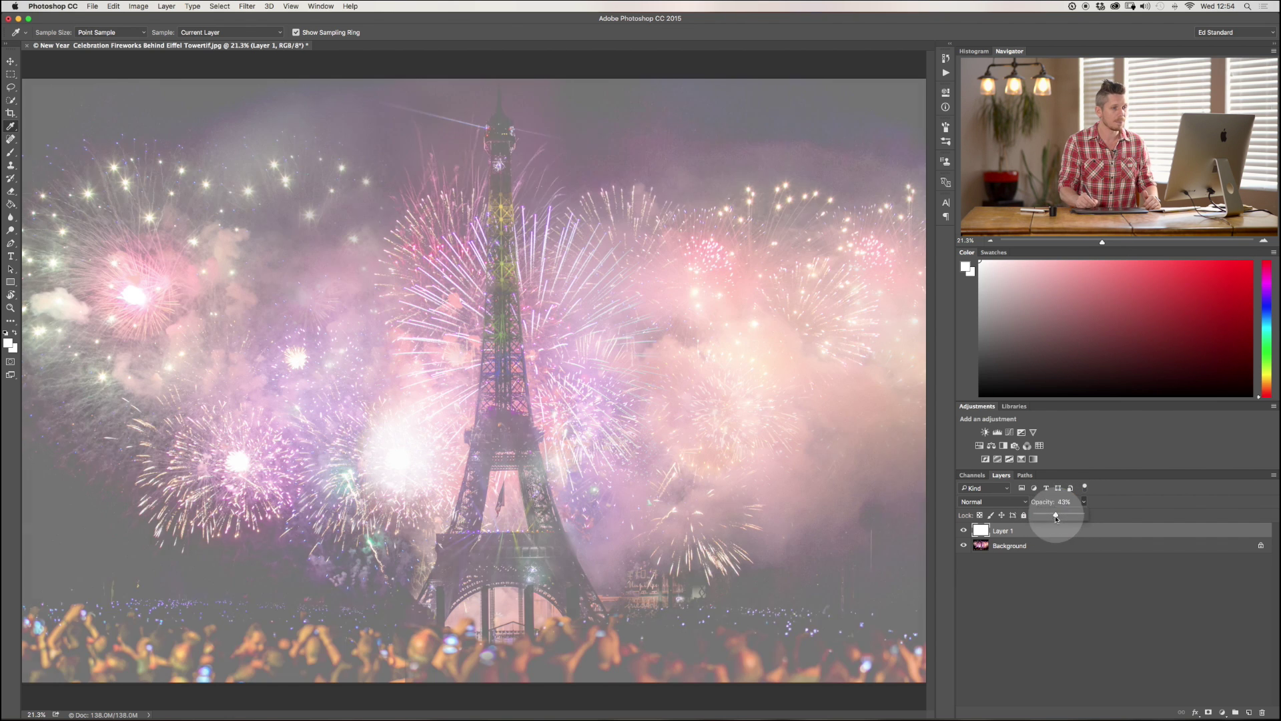
{"action": "left_click", "coordinate": [681, 175]}
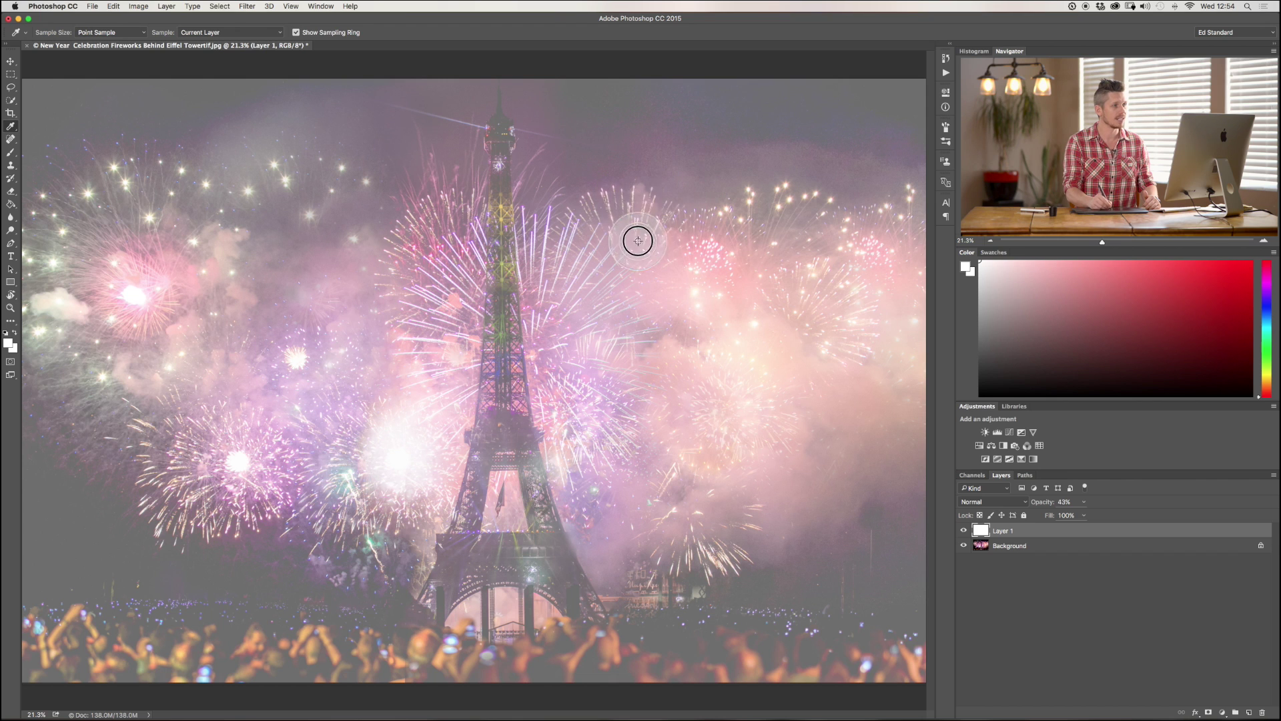
{"action": "left_click", "coordinate": [730, 192]}
{"action": "left_click", "coordinate": [643, 257]}
{"action": "left_click", "coordinate": [715, 201]}
{"action": "left_click", "coordinate": [676, 206]}
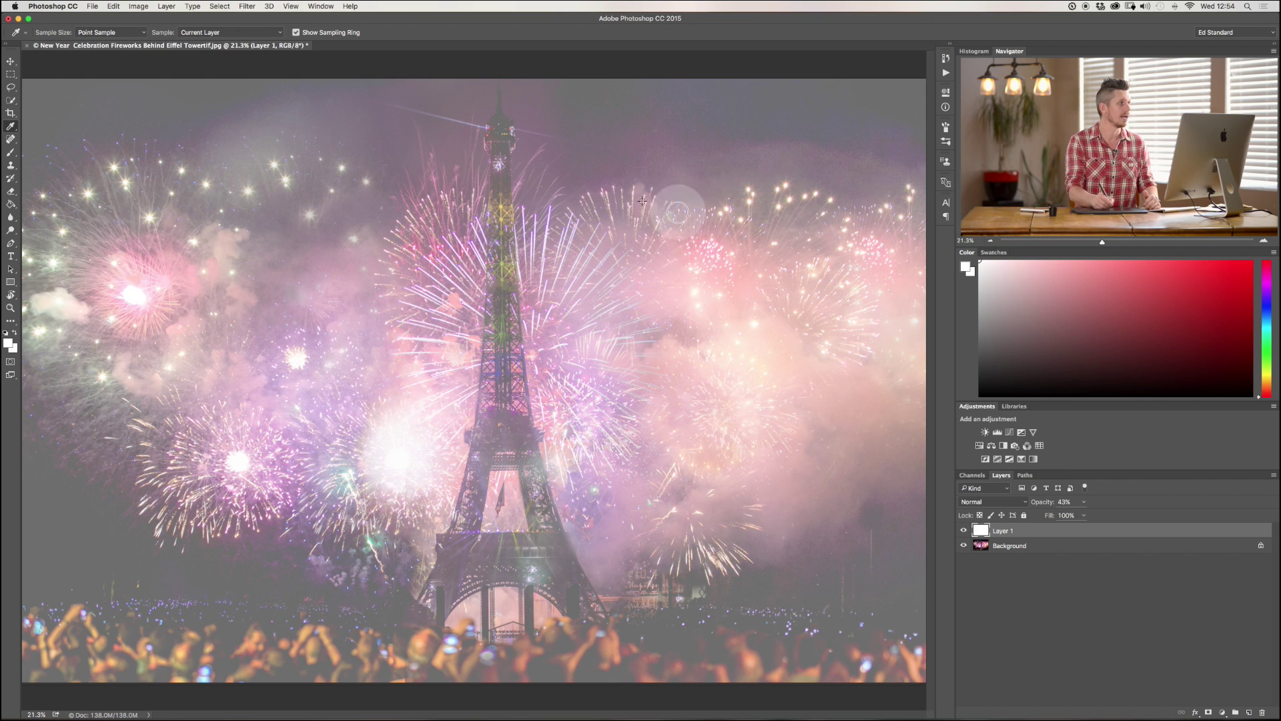
- Set the eyedropper to sample All Layers and pick blended colors from the sky and fireworks on both sides of the tower
{"action": "left_click", "coordinate": [281, 32]}
{"action": "left_click", "coordinate": [213, 48]}
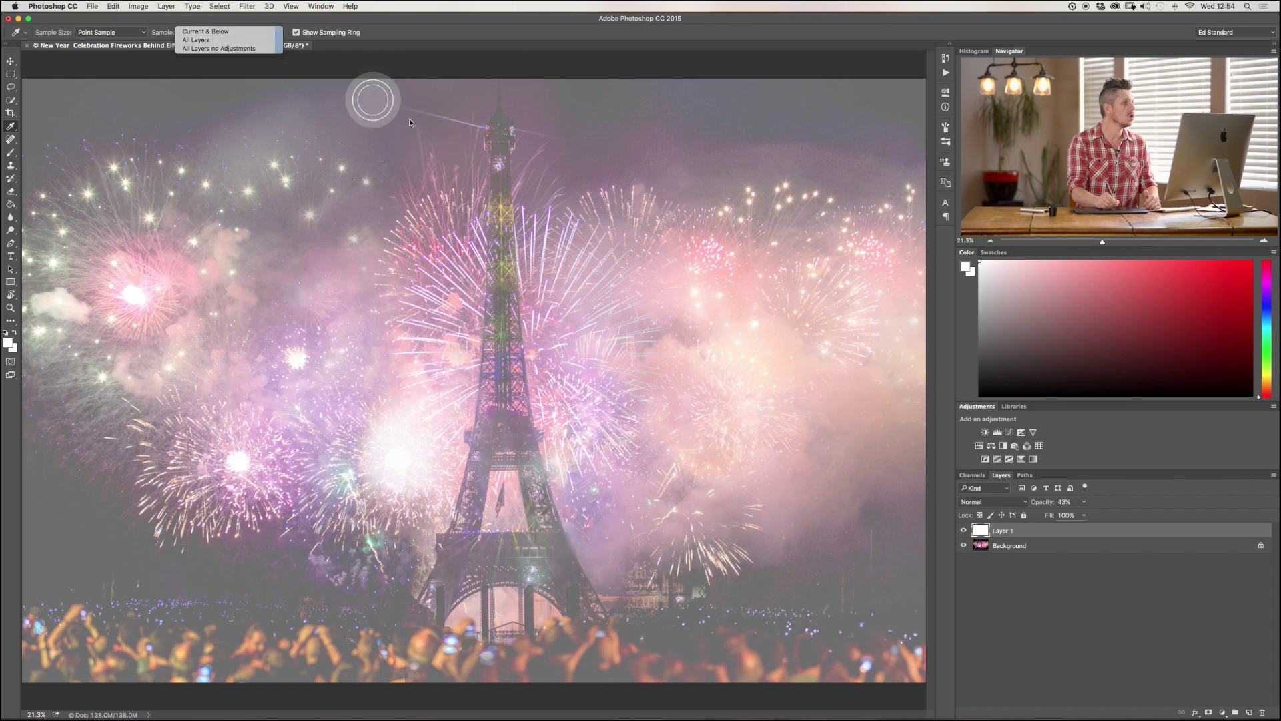
{"action": "left_click", "coordinate": [662, 177]}
{"action": "left_click", "coordinate": [1031, 314]}
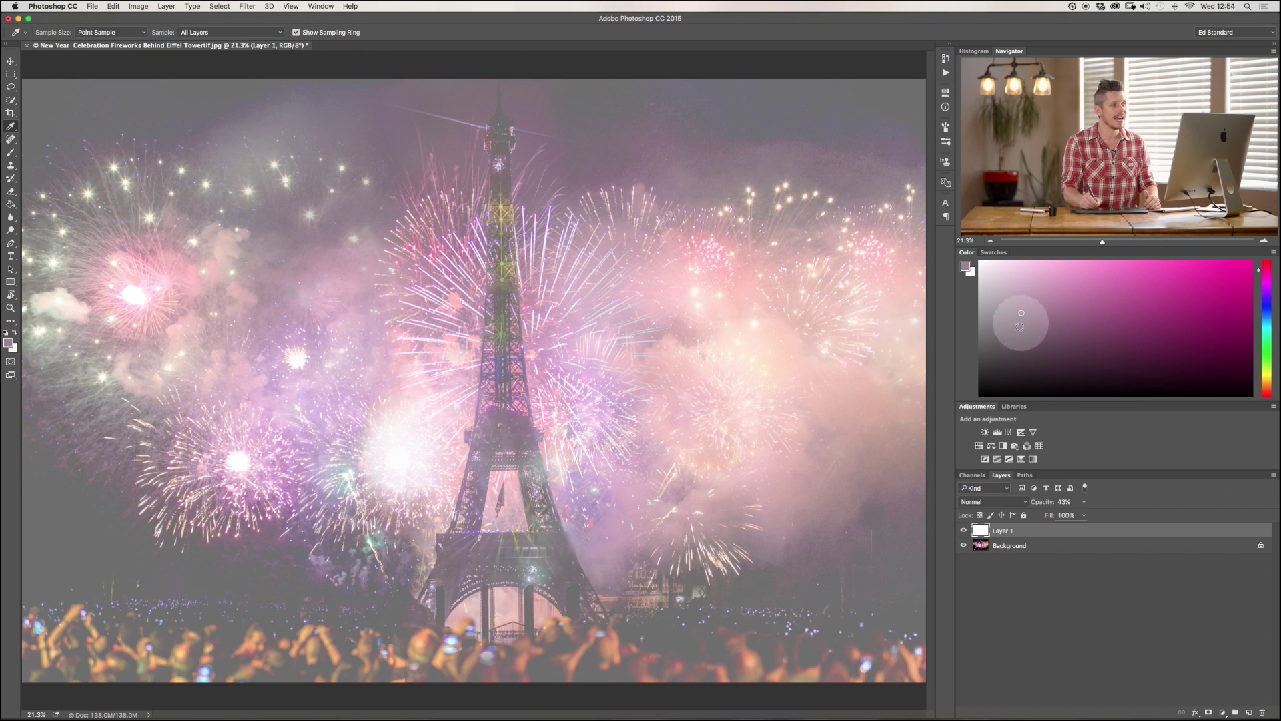
{"action": "left_click", "coordinate": [670, 157]}
{"action": "mouse_move", "coordinate": [624, 177]}
{"action": "left_mouse_down"}
{"action": "mouse_move", "coordinate": [552, 254]}
{"action": "mouse_move", "coordinate": [370, 268]}
{"action": "mouse_move", "coordinate": [371, 307]}
{"action": "left_mouse_up"}
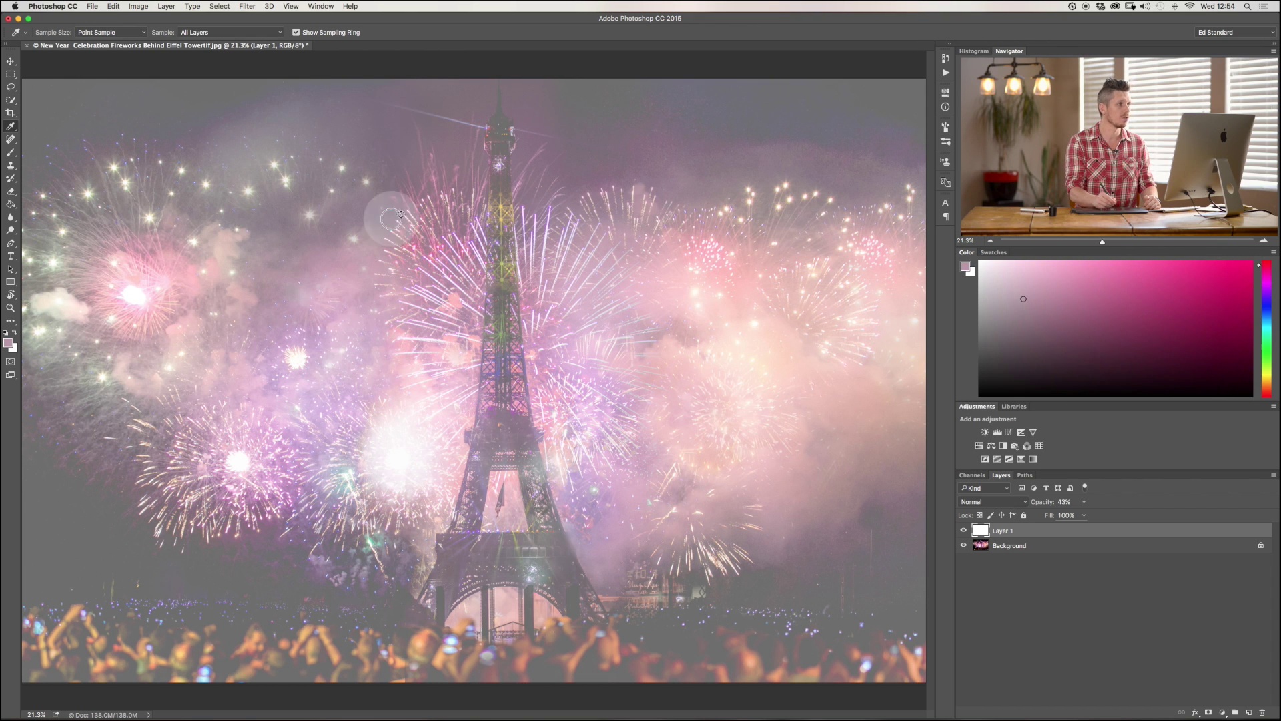
{"action": "left_click", "coordinate": [680, 159]}
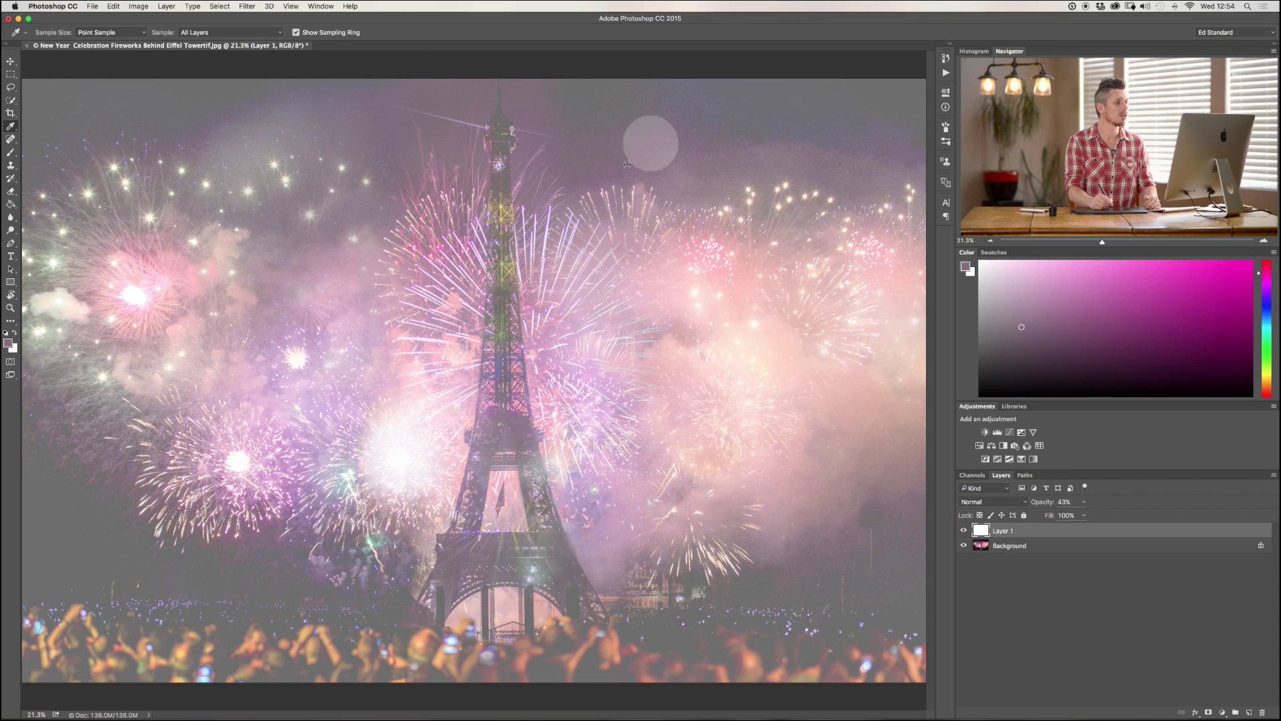
{"action": "left_click", "coordinate": [654, 203]}
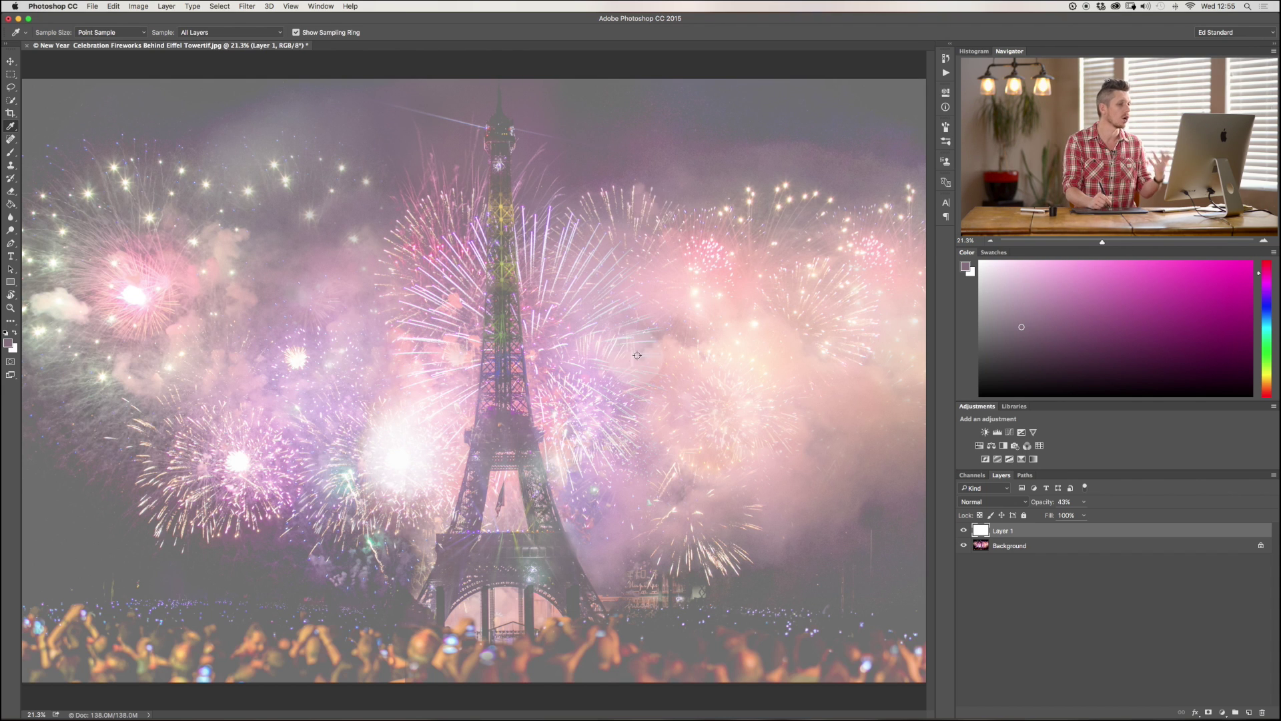
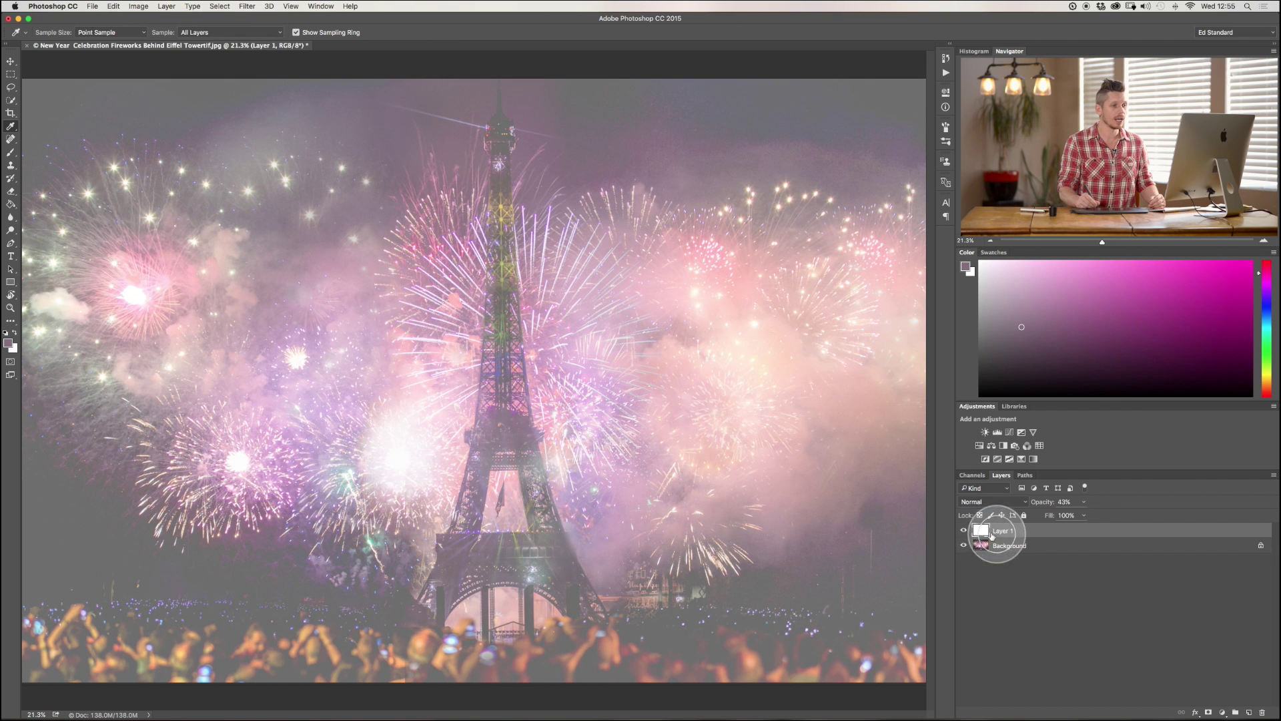
- Hide Layer 1 and add a Channel Mixer adjustment with the red output channel's Red value at -61%
{"action": "left_click", "coordinate": [965, 531]}
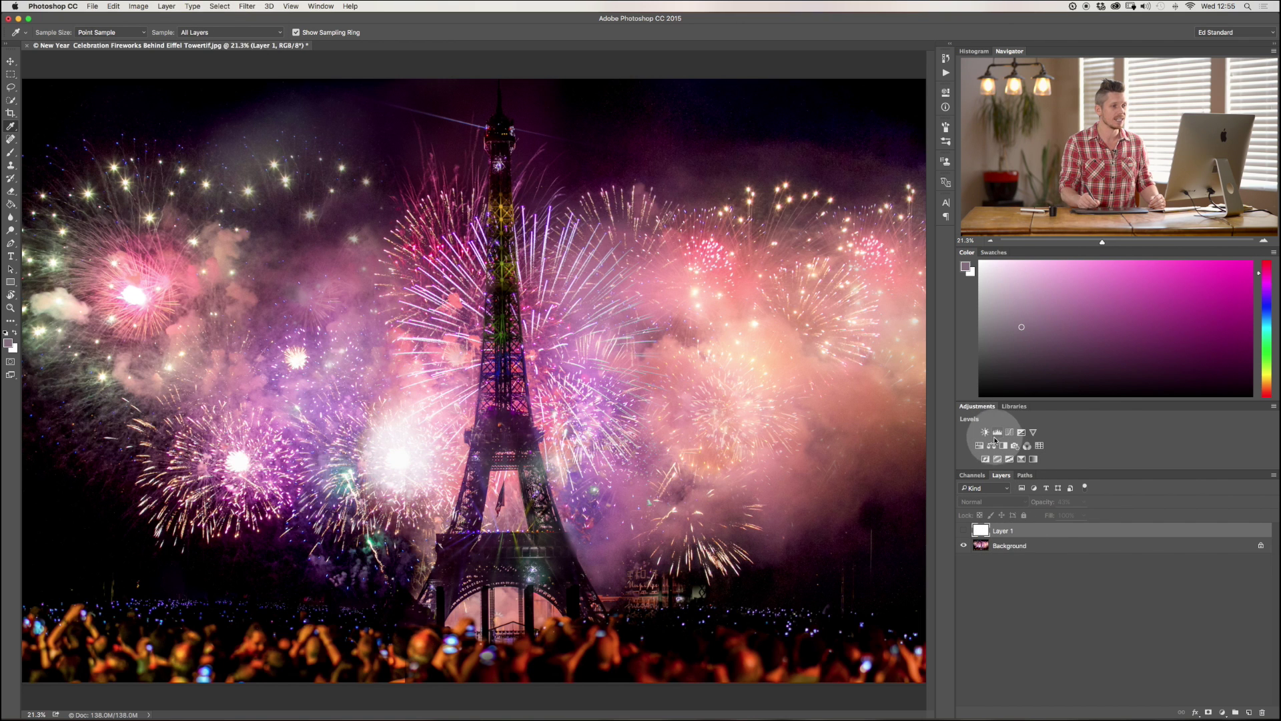
{"action": "left_click", "coordinate": [1027, 449]}
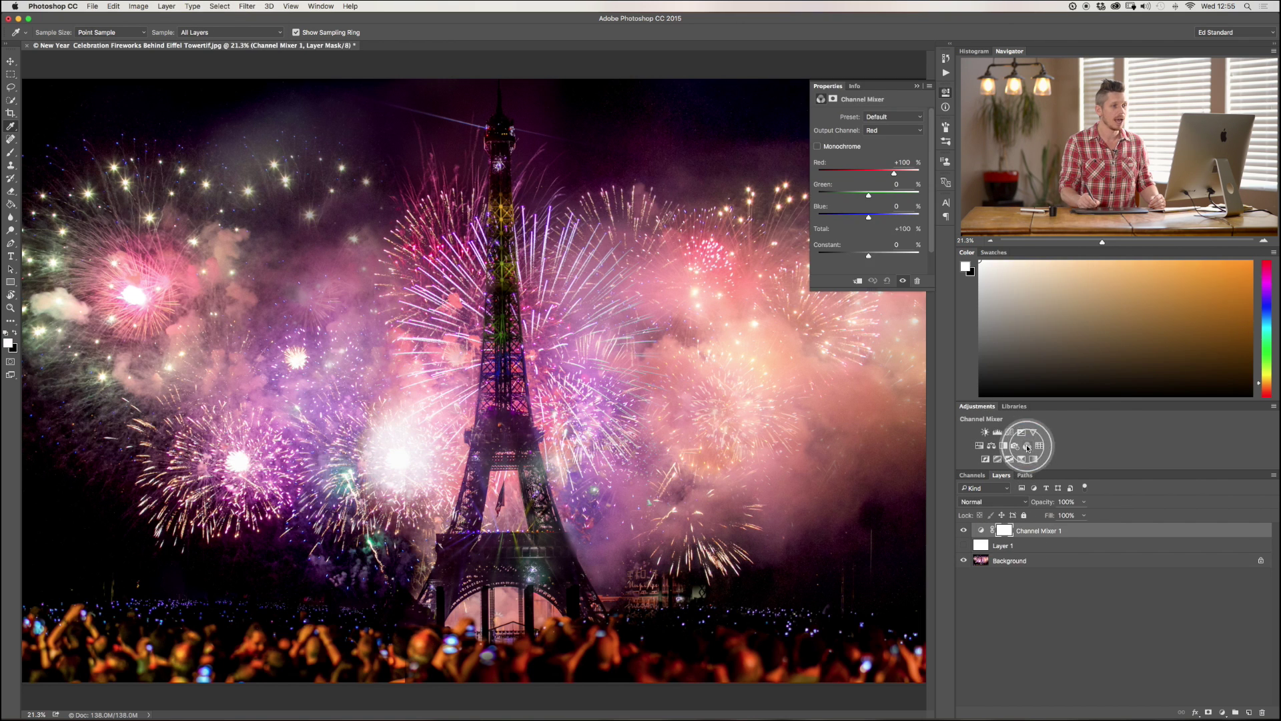
{"action": "left_click_drag", "start_coordinate": [895, 173], "coordinate": [853, 173]}
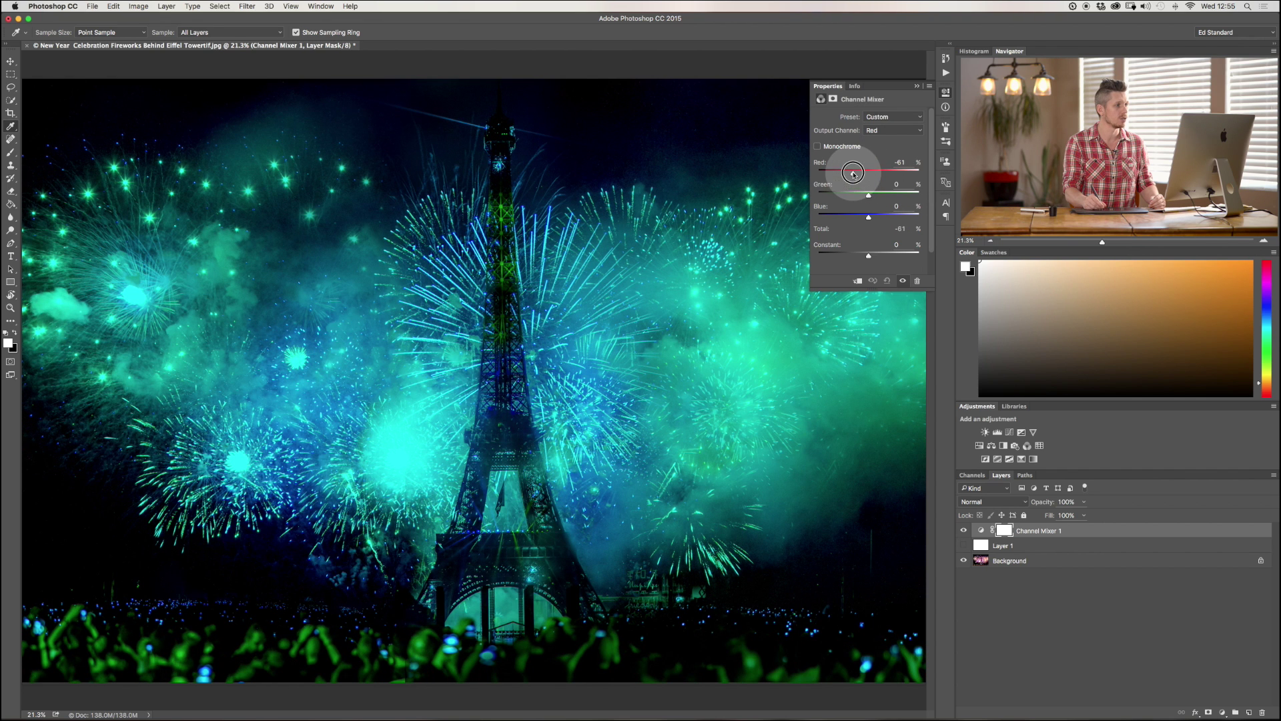
{"action": "left_click", "coordinate": [917, 86]}
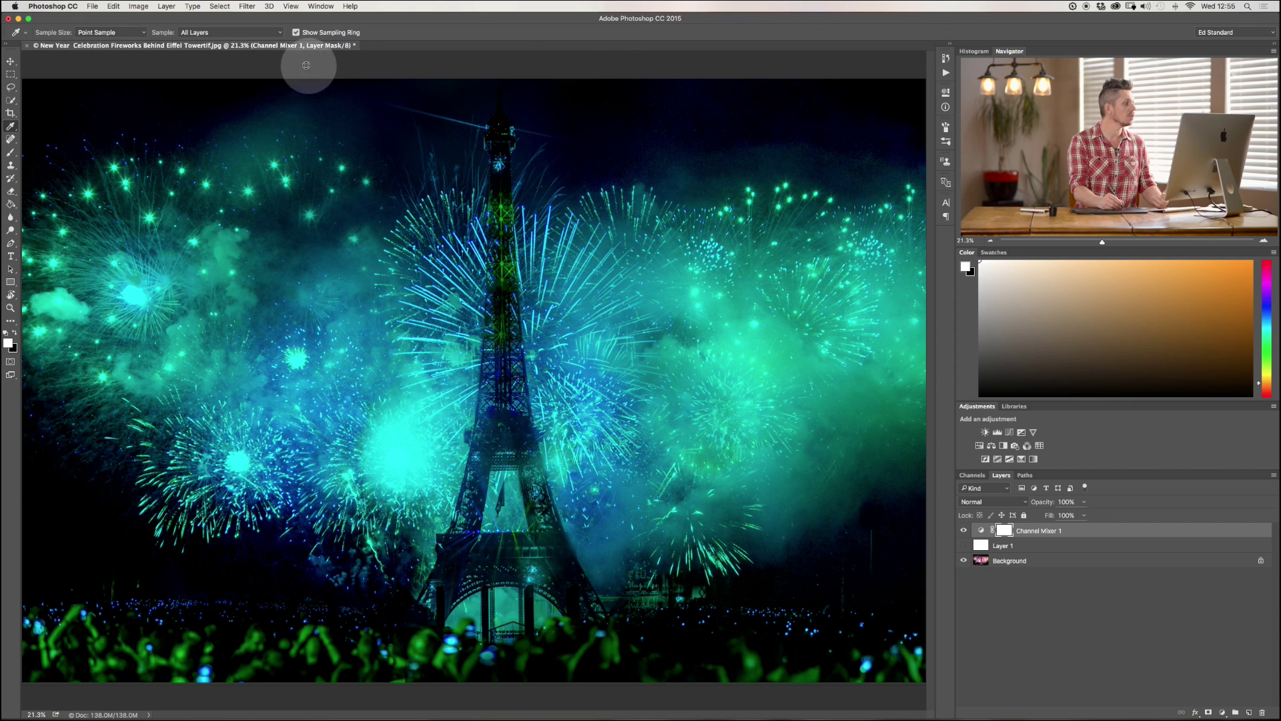
- Keep sampling on All Layers, delete Layer 1, and sample the adjusted blue-green colors of the fireworks with the Background layer active
{"action": "left_click", "coordinate": [279, 35]}
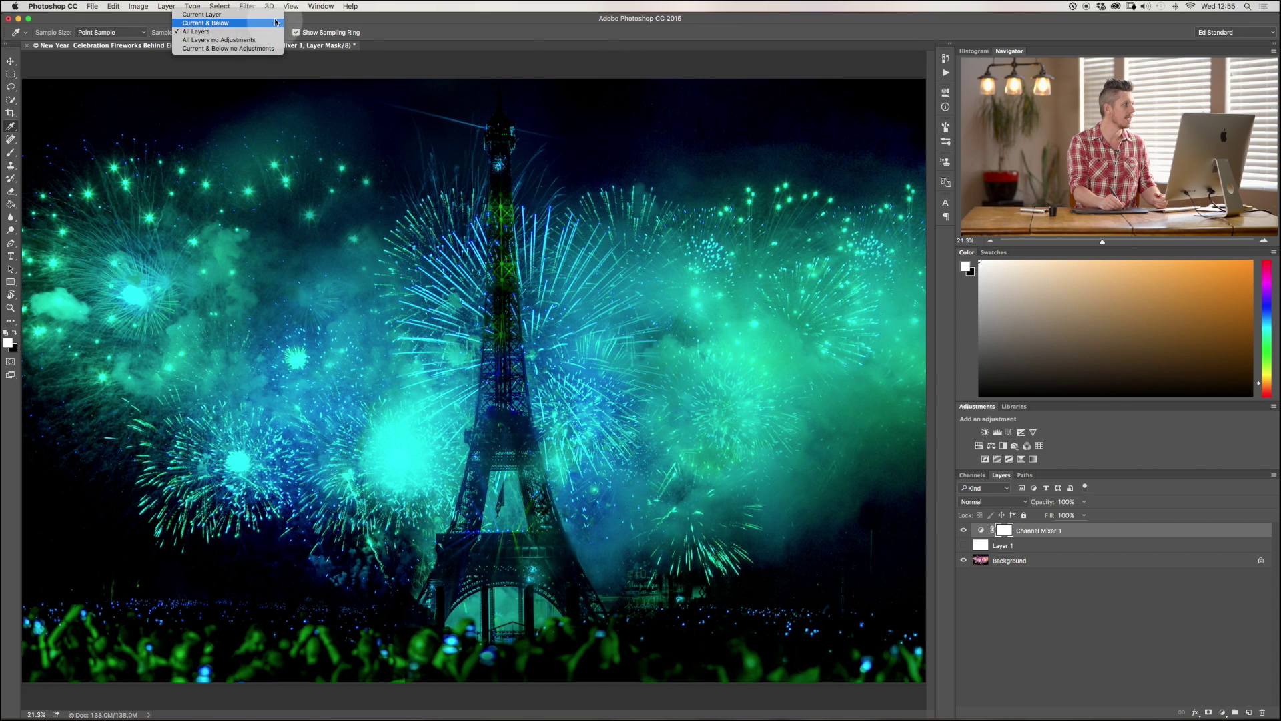
{"action": "left_click_drag", "start_coordinate": [494, 157], "coordinate": [695, 277]}
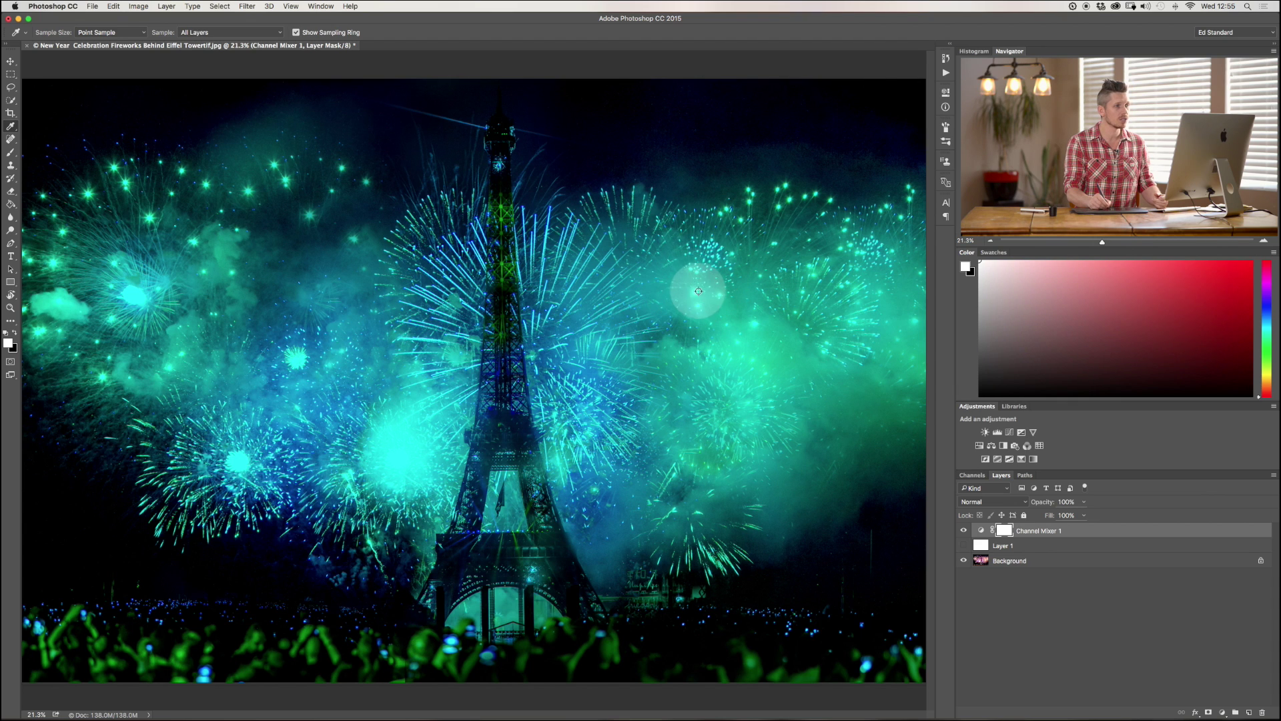
{"action": "left_click", "coordinate": [984, 549]}
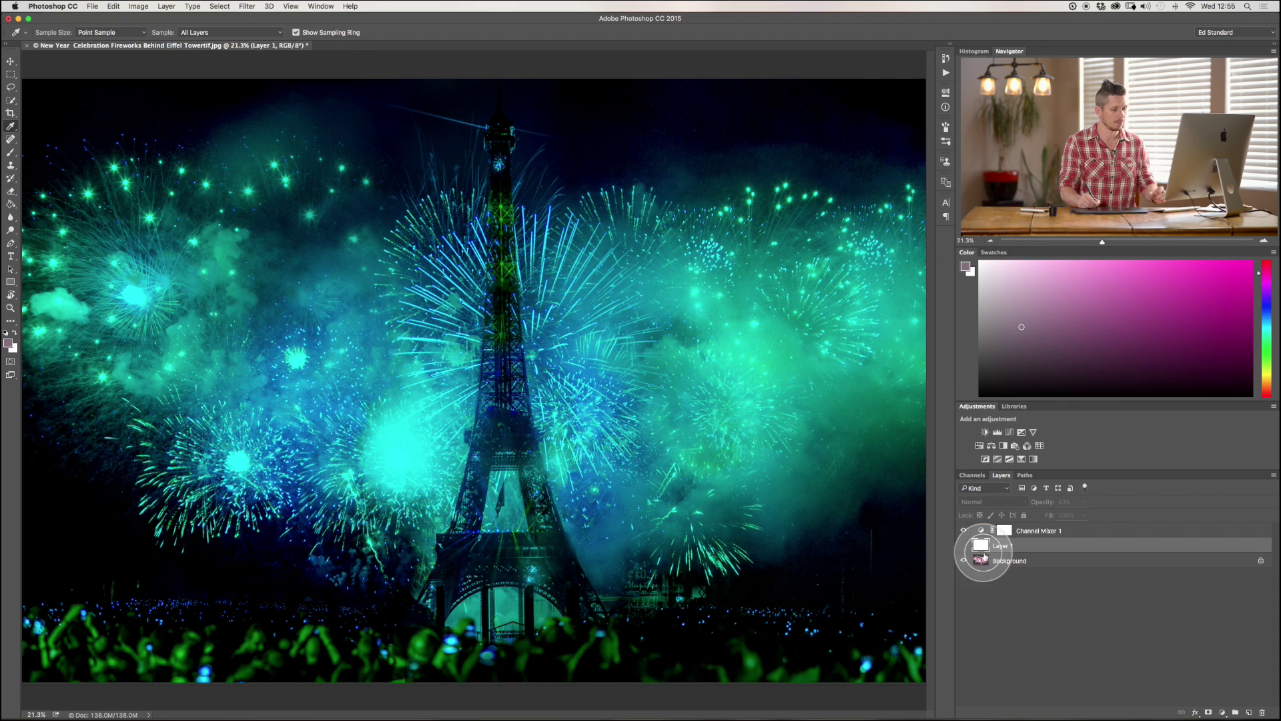
{"action": "left_click", "coordinate": [649, 241]}
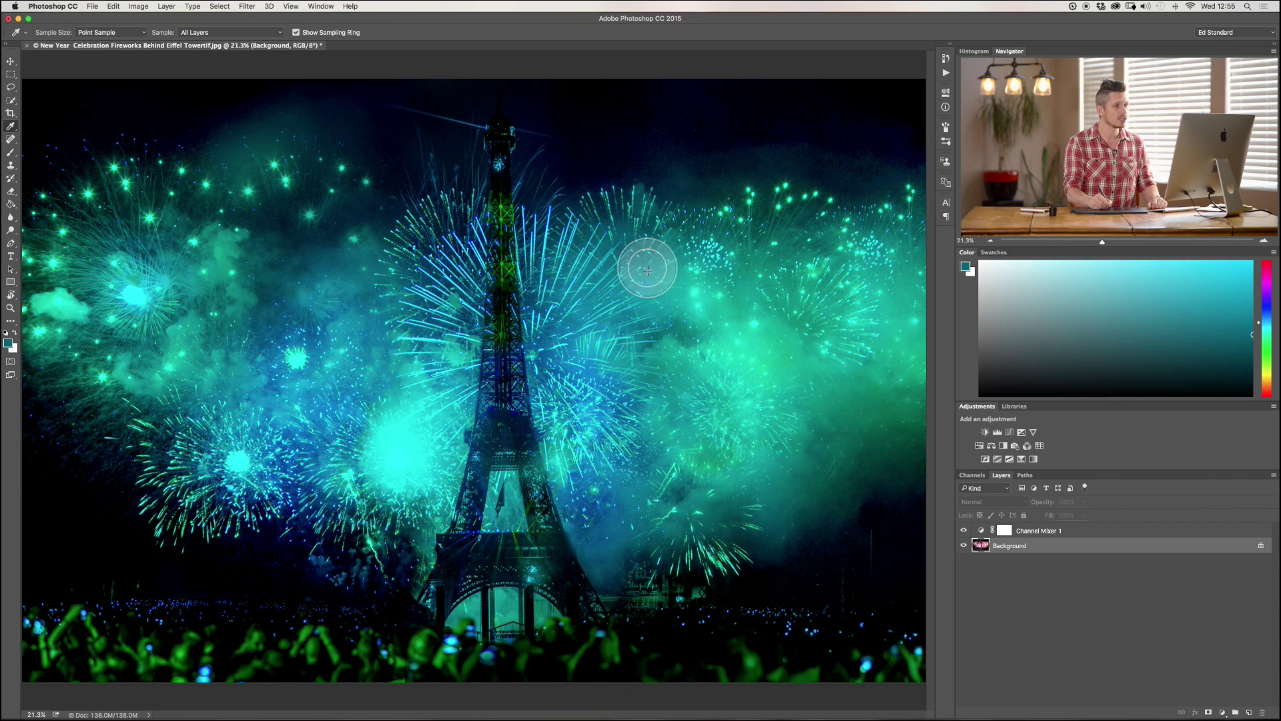
{"action": "left_click", "coordinate": [1239, 306]}
{"action": "mouse_move", "coordinate": [782, 347]}
{"action": "left_mouse_down"}
{"action": "mouse_move", "coordinate": [675, 406]}
{"action": "mouse_move", "coordinate": [282, 326]}
{"action": "mouse_move", "coordinate": [207, 289]}
{"action": "mouse_move", "coordinate": [286, 366]}
{"action": "mouse_move", "coordinate": [300, 497]}
{"action": "left_mouse_up"}
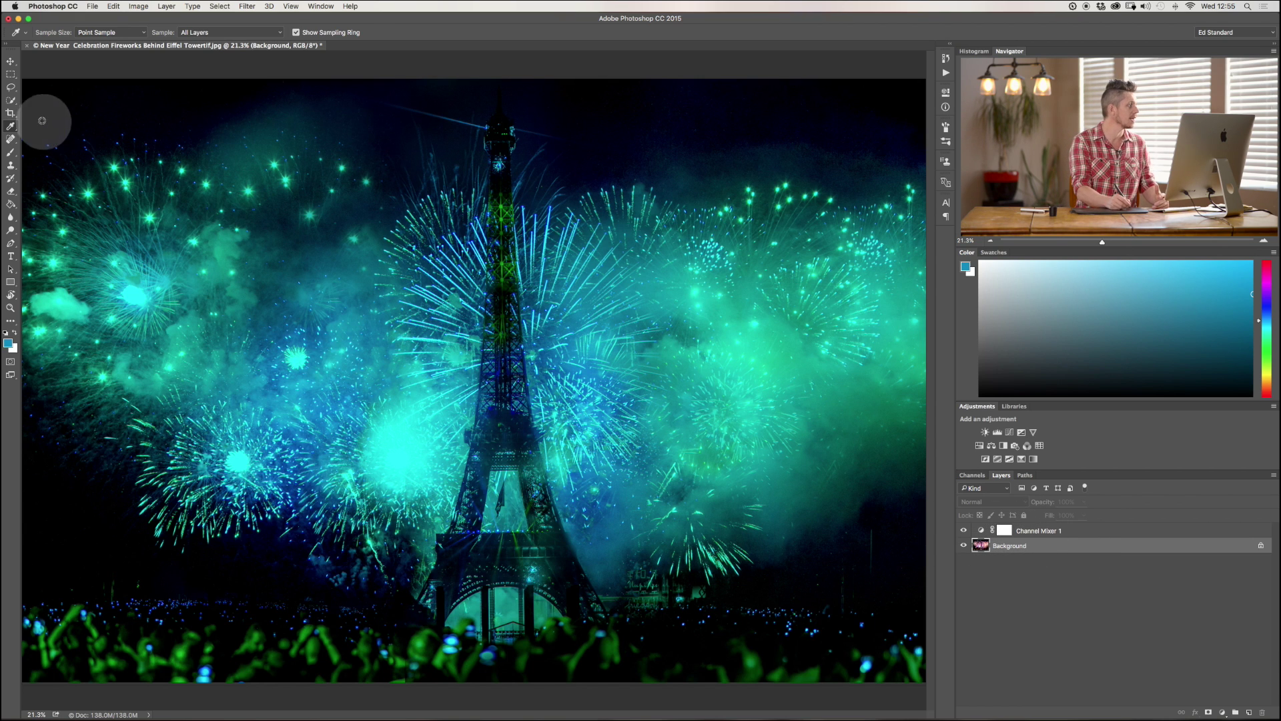
- Switch to the Brush tool and adjust the brush size to 300 pixels
{"action": "left_click", "coordinate": [11, 152]}
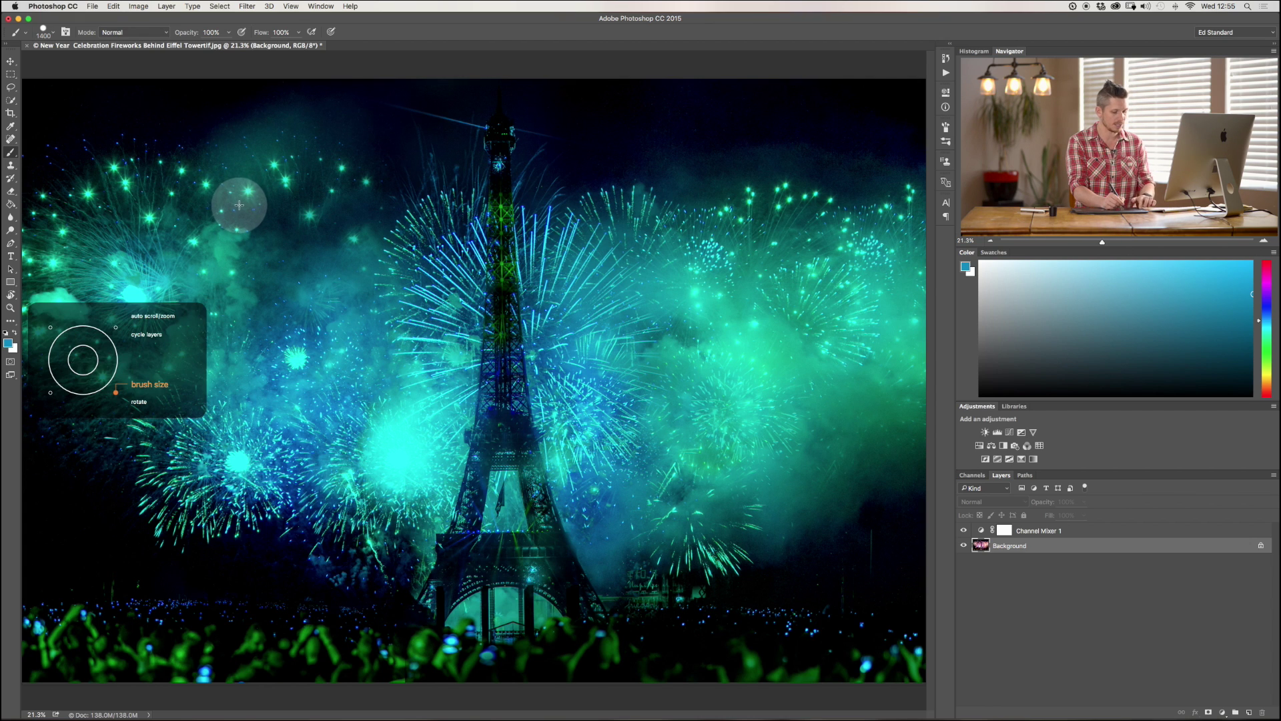
{"action": "key", "text": "bracketright"}
{"action": "key", "text": "bracketright"}
{"action": "key", "text": "bracketright"}
{"action": "key", "text": "bracketright"}
{"action": "key", "text": "bracketright"}
{"action": "key", "text": "bracketright"}
{"action": "key", "text": "bracketright"}
{"action": "key", "text": "bracketright"}
{"action": "key", "text": "bracketright"}
{"action": "key", "text": "bracketright"}
{"action": "key", "text": "bracketright"}
{"action": "key", "text": "bracketright"}
{"action": "key", "text": "bracketright"}
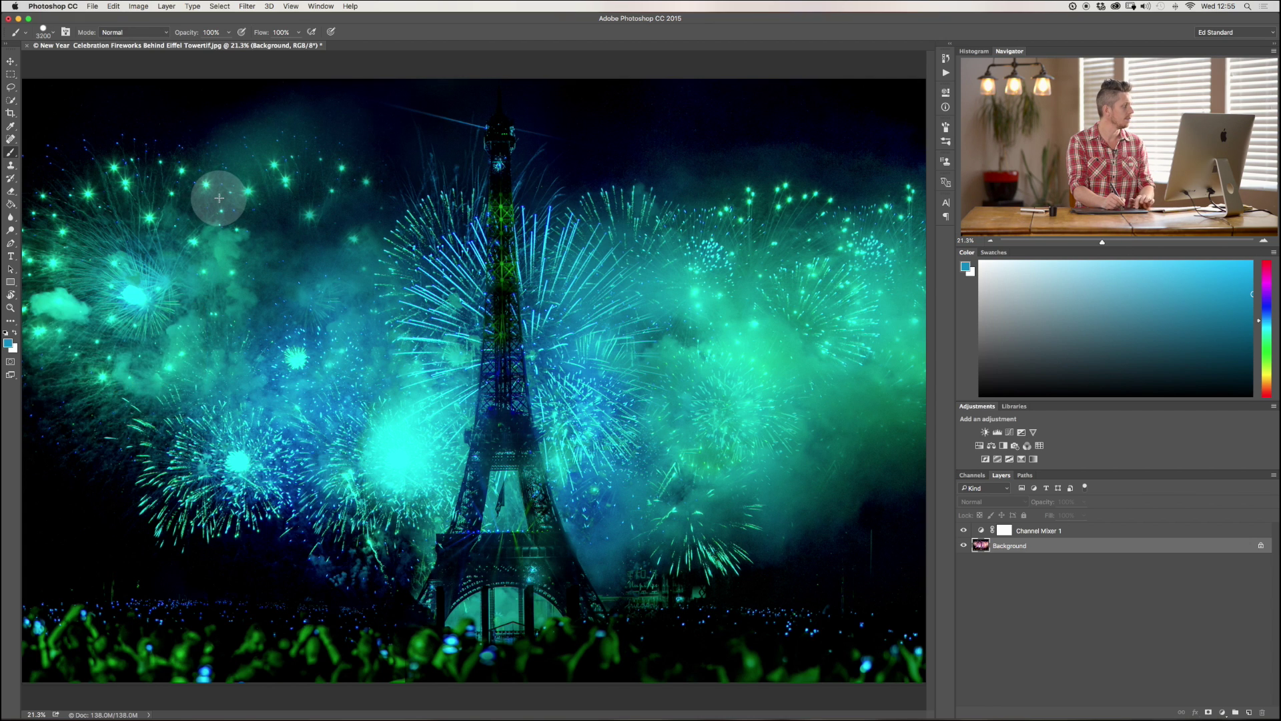
{"action": "key", "text": "bracketleft"}
{"action": "key", "text": "bracketleft"}
{"action": "key", "text": "bracketleft"}
{"action": "key", "text": "bracketleft"}
{"action": "key", "text": "bracketleft"}
{"action": "key", "text": "bracketleft"}
{"action": "key", "text": "bracketleft"}
{"action": "key", "text": "bracketleft"}
{"action": "key", "text": "bracketleft"}
{"action": "key", "text": "bracketleft"}
{"action": "key", "text": "bracketleft"}
{"action": "key", "text": "bracketleft"}
{"action": "key", "text": "bracketleft"}
{"action": "key", "text": "bracketleft"}
{"action": "key", "text": "bracketleft"}
{"action": "key", "text": "bracketleft"}
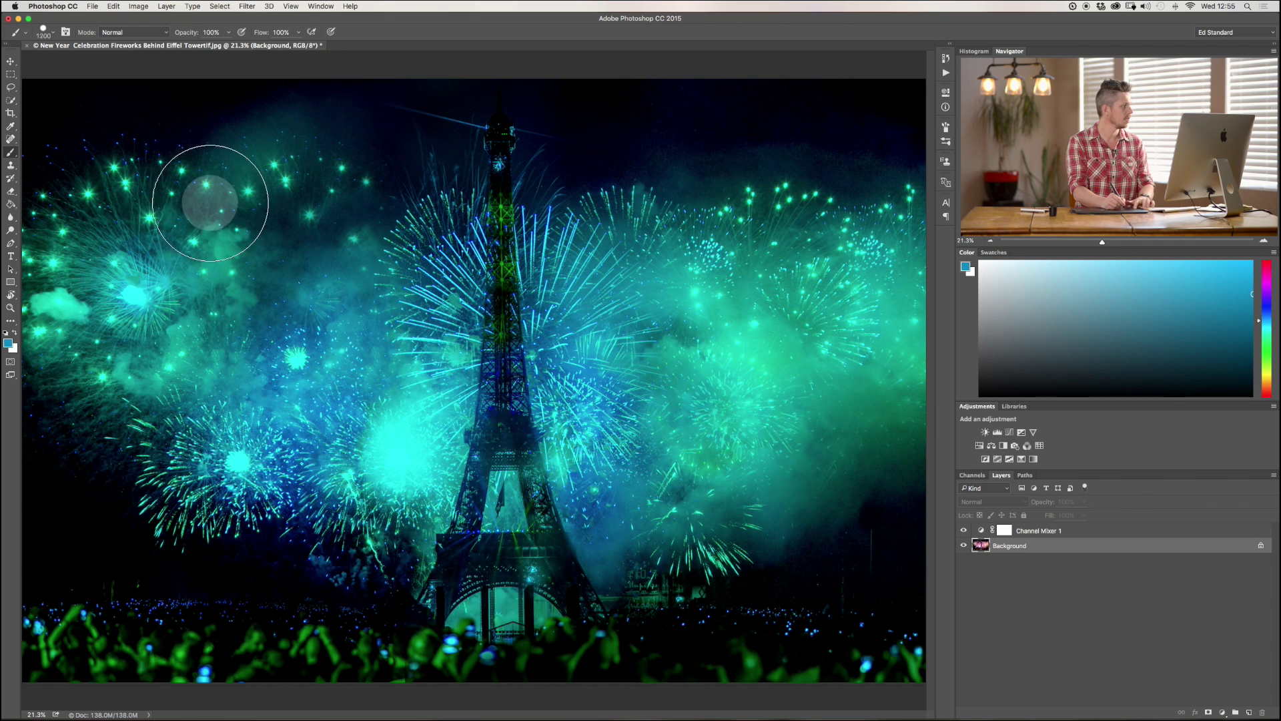
- Paint a wavy blue test stroke on the Background left of the tower, compare it with the Channel Mixer hidden, and undo it
{"action": "left_click_drag", "start_coordinate": [178, 162], "coordinate": [387, 241]}
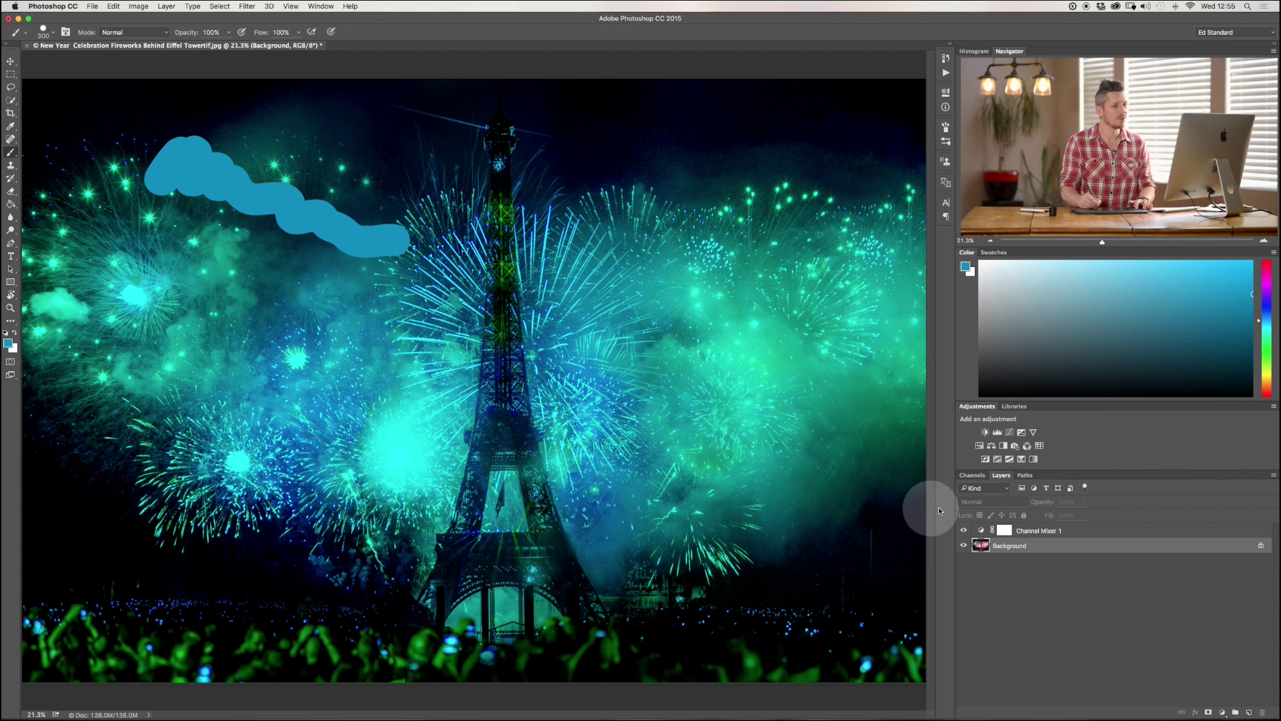
{"action": "left_click", "coordinate": [963, 530]}
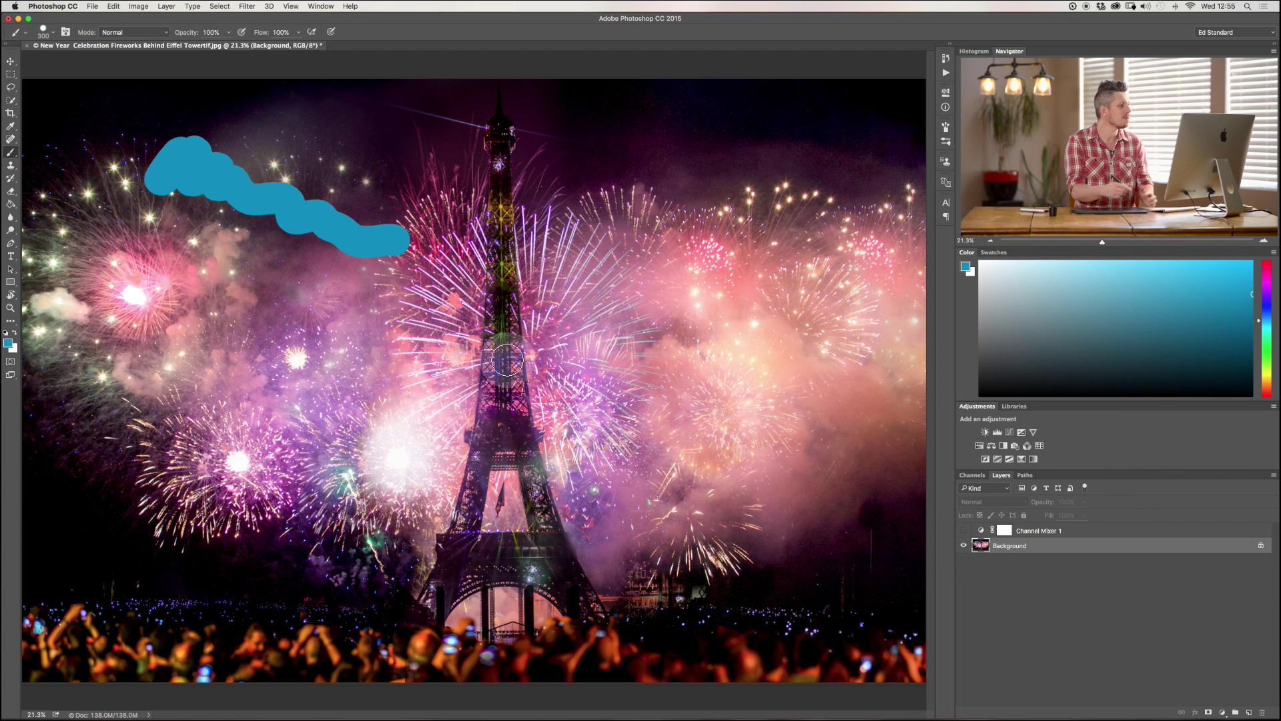
{"action": "key", "text": "super+z"}
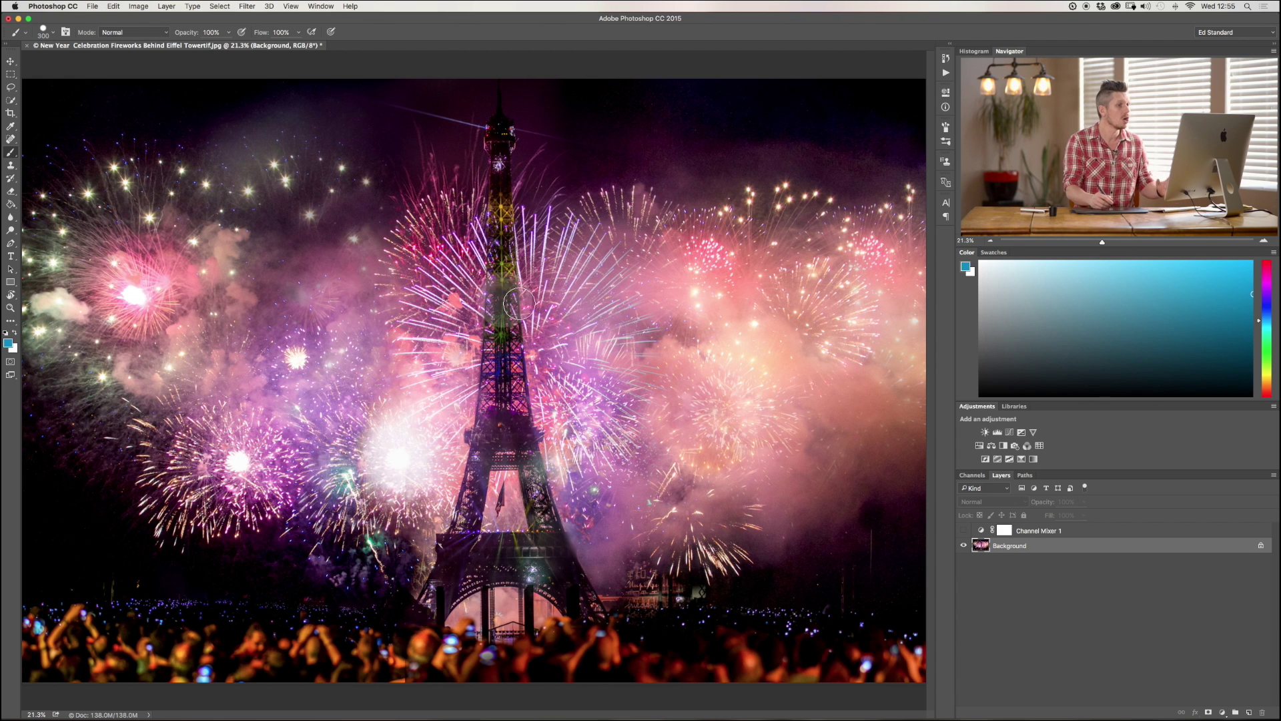
{"action": "left_click", "coordinate": [963, 531]}
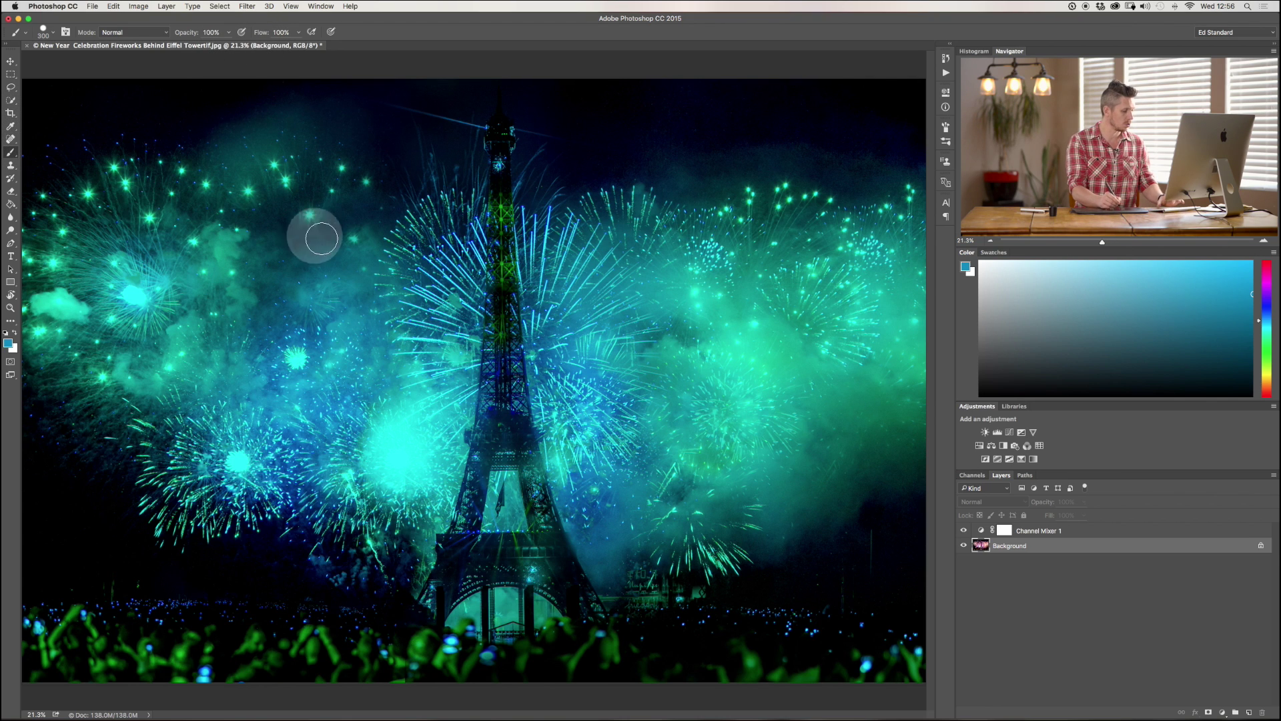
- Return to the Eyedropper, set it to sample All Layers no Adjustments, and sample the original pink from the fireworks right of the tower
{"action": "key", "text": "i"}
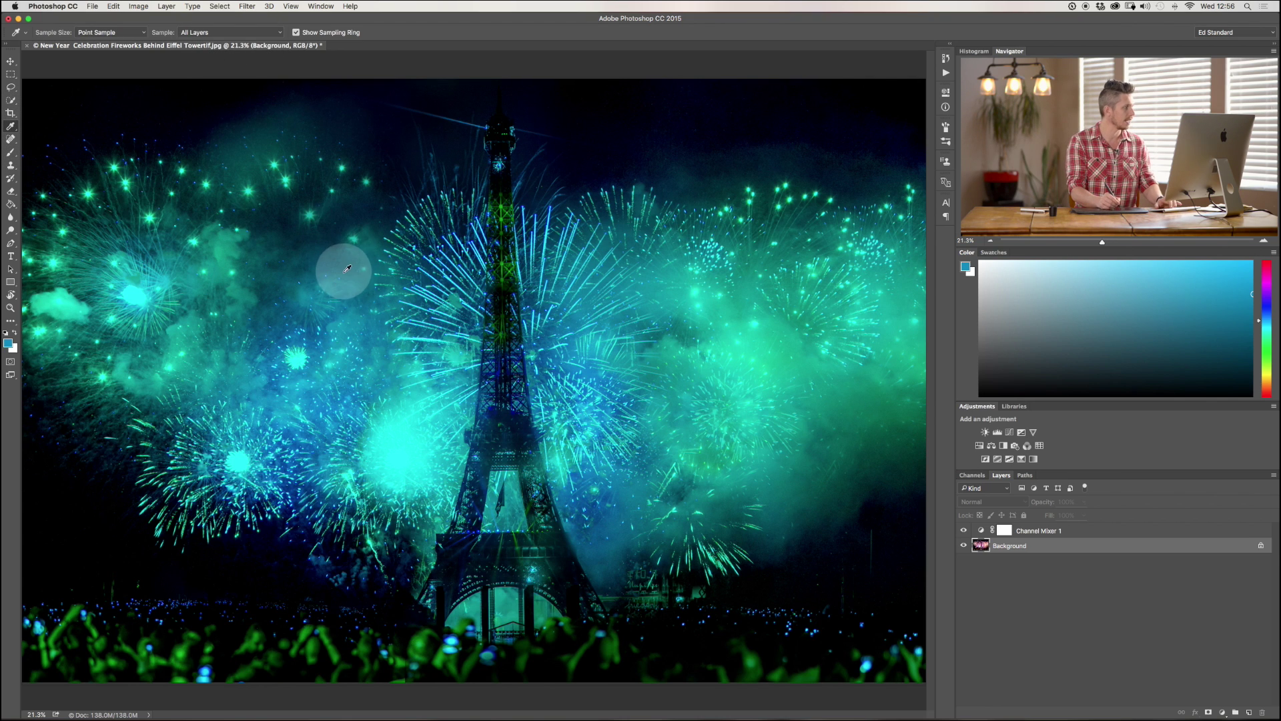
{"action": "left_click", "coordinate": [276, 33]}
{"action": "left_click", "coordinate": [274, 40]}
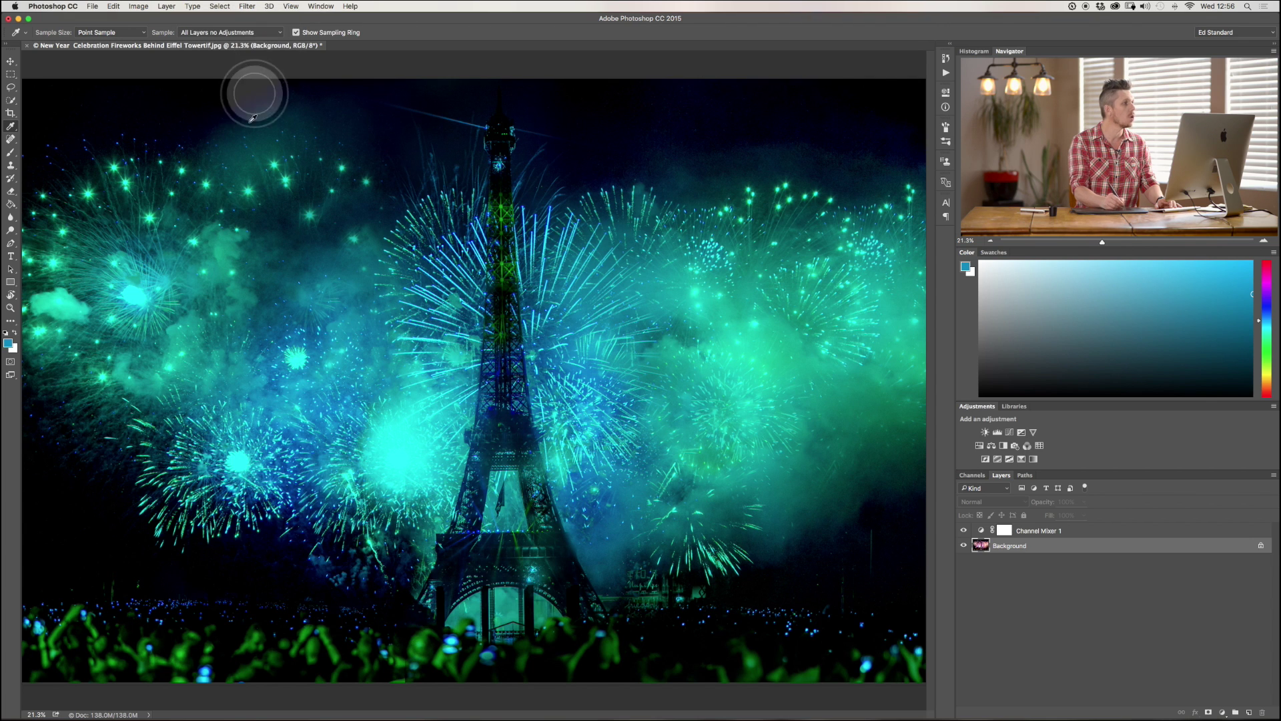
{"action": "left_click_drag", "start_coordinate": [674, 309], "coordinate": [756, 308]}
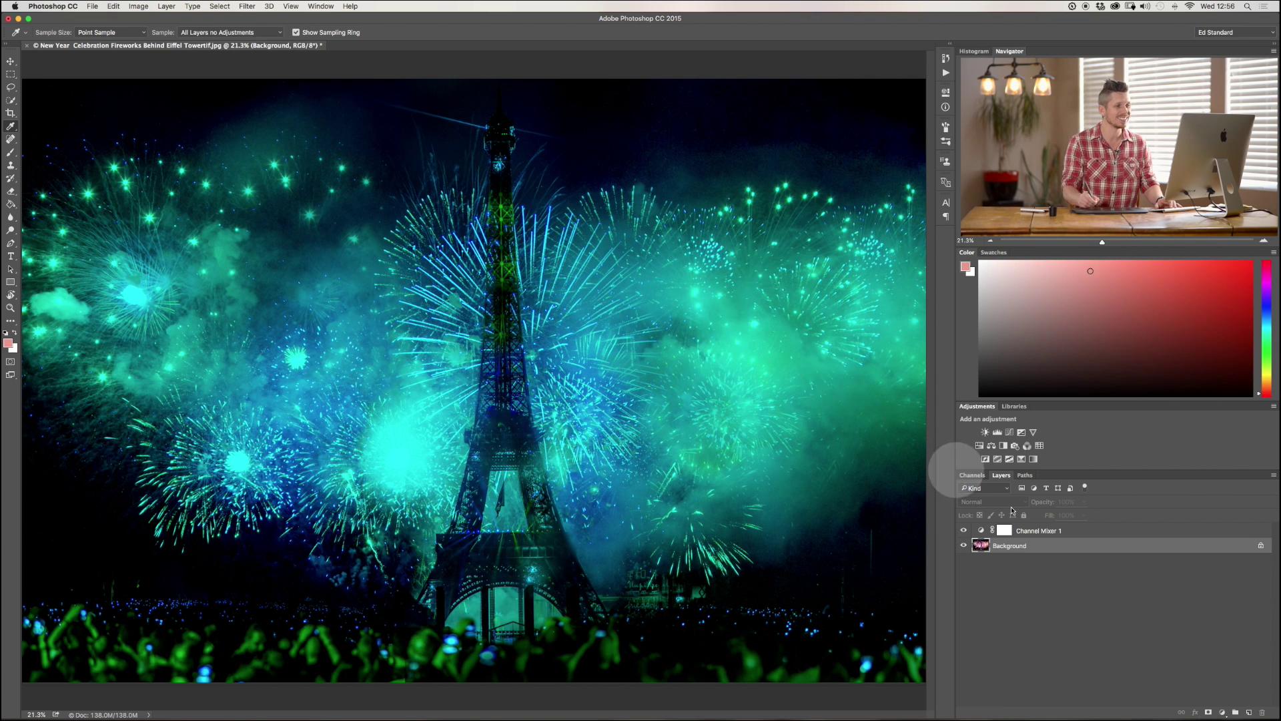
- Hide and delete the Channel Mixer adjustment layer, and switch to the Brush tool
{"action": "left_click", "coordinate": [965, 530]}
{"action": "left_click", "coordinate": [965, 532]}
{"action": "left_click", "coordinate": [965, 532]}
{"action": "left_click", "coordinate": [1088, 532]}
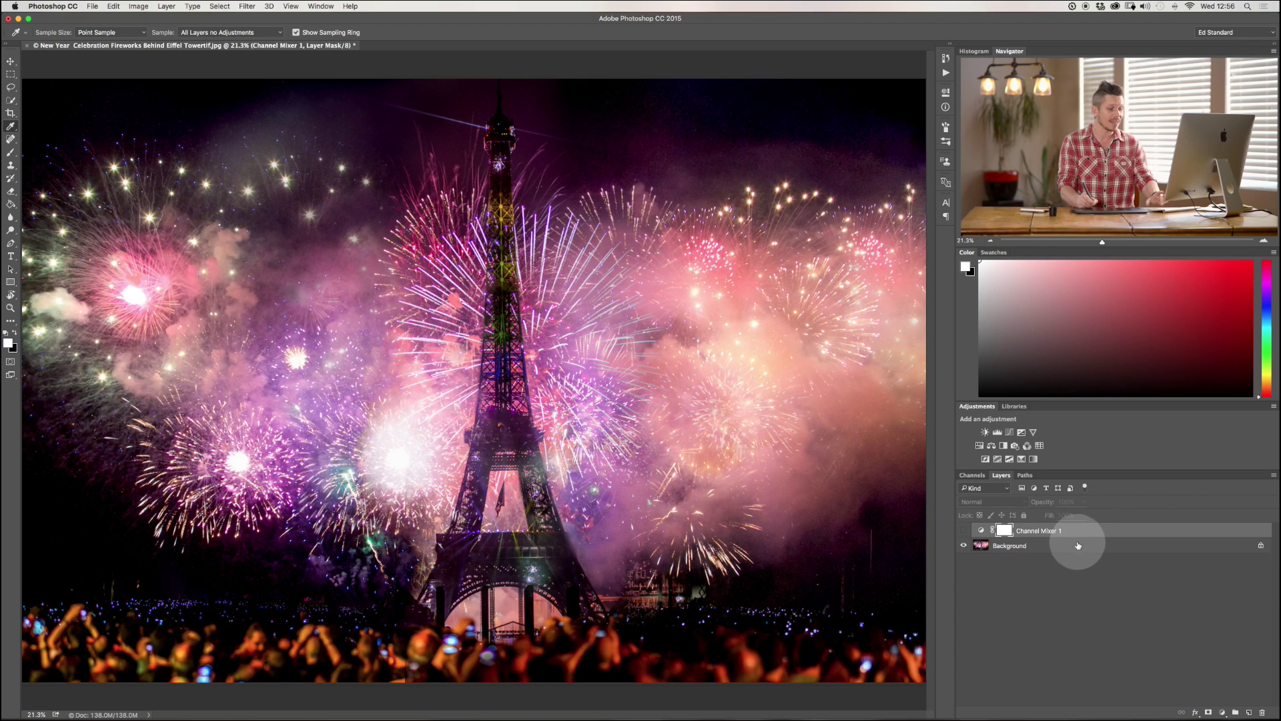
{"action": "key", "text": "BackSpace"}
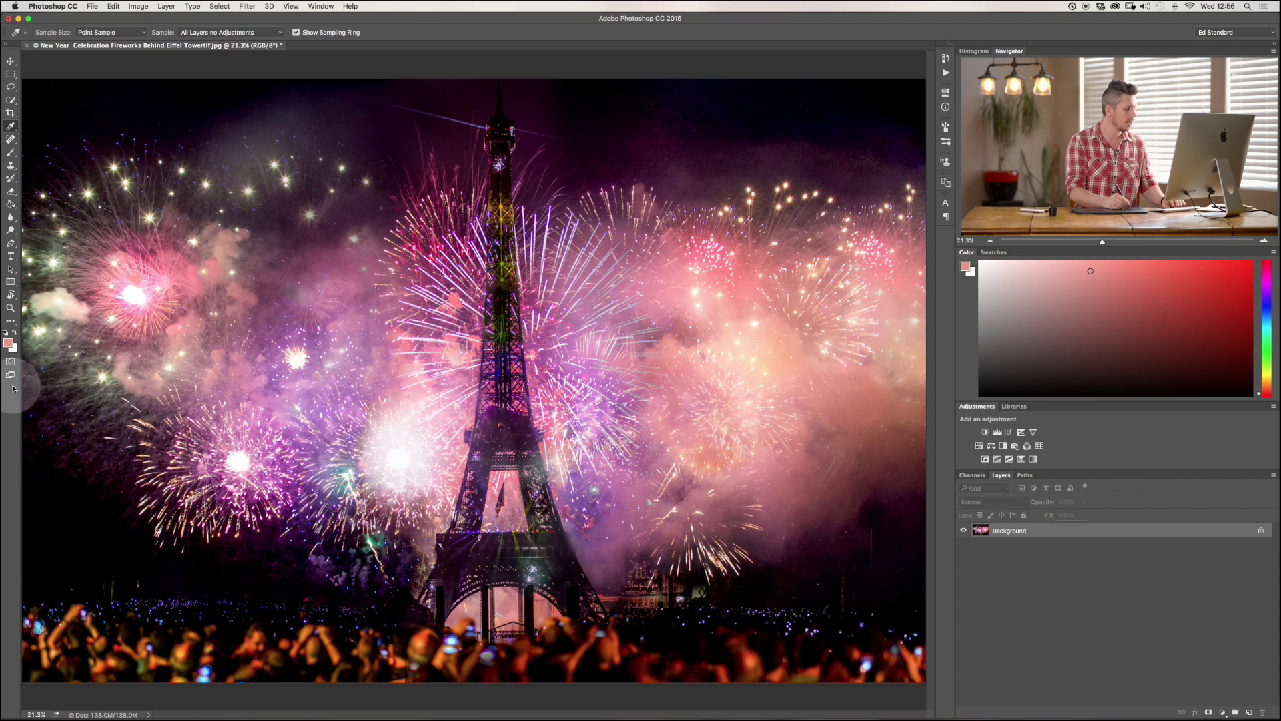
{"action": "key", "text": "b"}
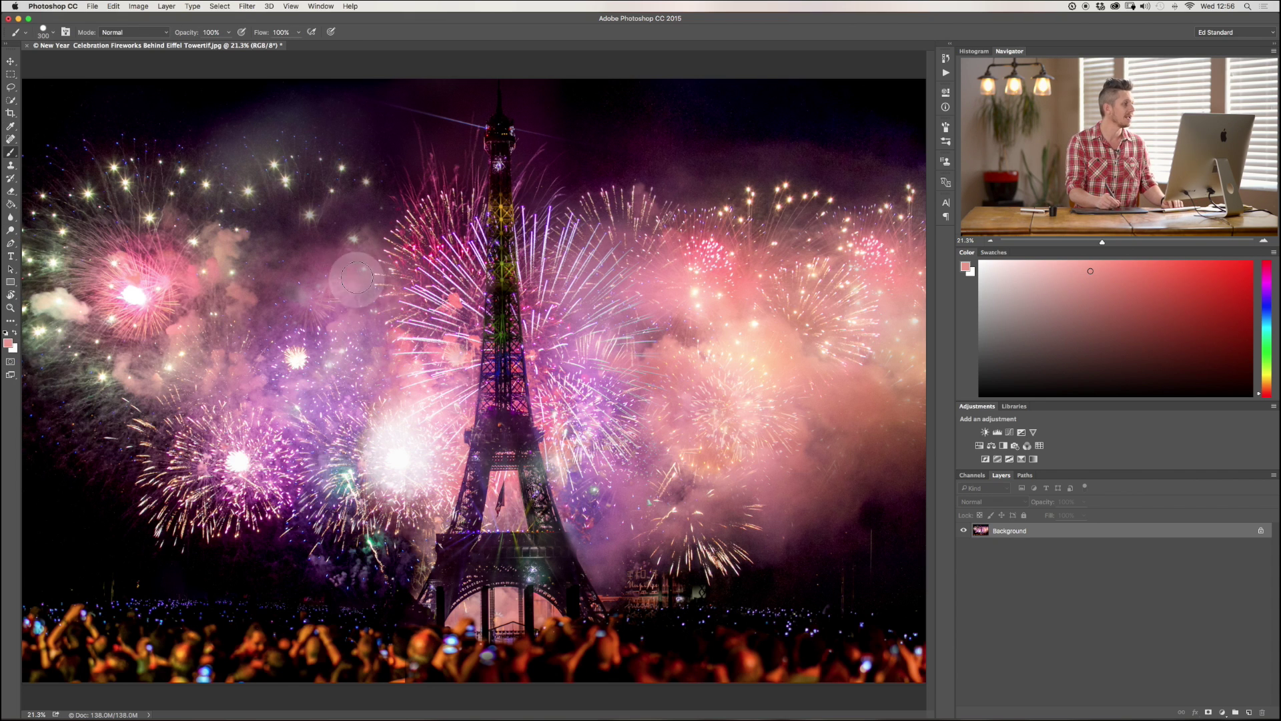
- Paint wavy pink test strokes across the fireworks and tower on the Background layer, and undo them
{"action": "mouse_move", "coordinate": [308, 193]}
{"action": "left_mouse_down"}
{"action": "mouse_move", "coordinate": [372, 235]}
{"action": "mouse_move", "coordinate": [482, 260]}
{"action": "mouse_move", "coordinate": [695, 268]}
{"action": "mouse_move", "coordinate": [834, 304]}
{"action": "left_mouse_up"}
{"action": "mouse_move", "coordinate": [885, 344]}
{"action": "left_mouse_down"}
{"action": "mouse_move", "coordinate": [783, 270]}
{"action": "mouse_move", "coordinate": [455, 272]}
{"action": "mouse_move", "coordinate": [193, 460]}
{"action": "left_mouse_up"}
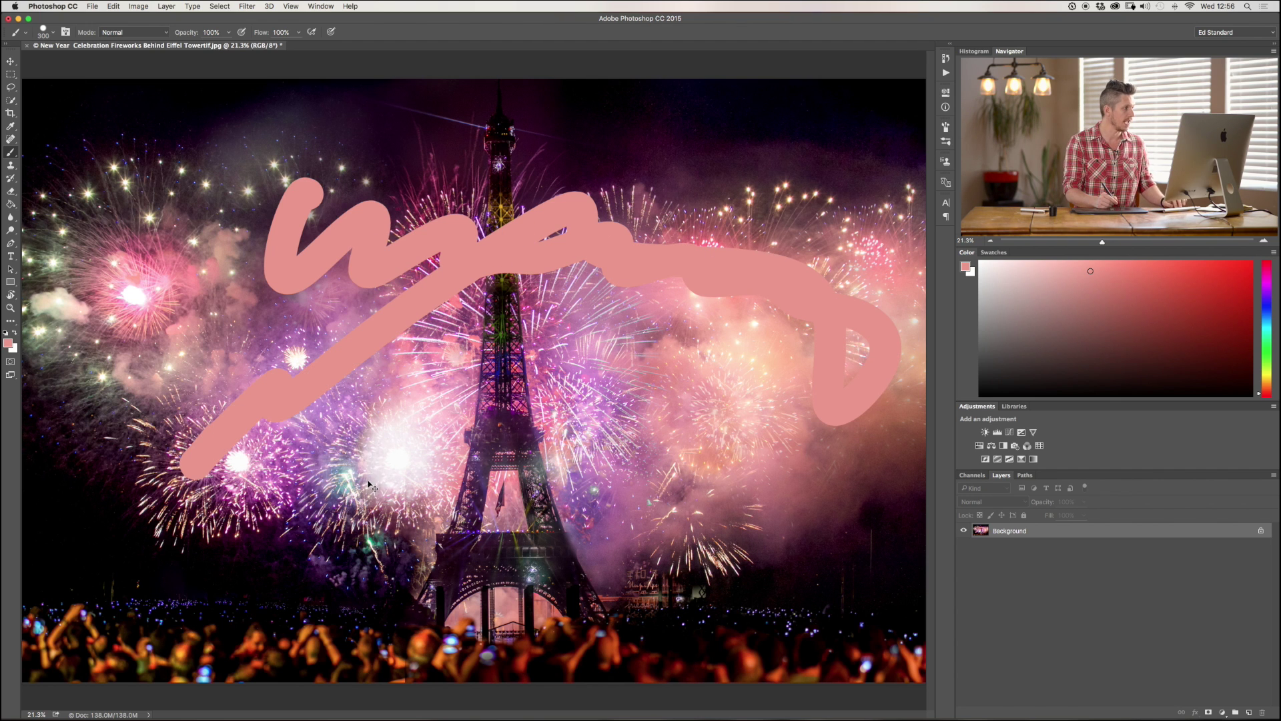
{"action": "key", "text": "super+z"}
- Sample orange from the crowd with the Eyedropper, paint a wavy Brush stroke across the tower with it, and undo the stroke
{"action": "key", "text": "i"}
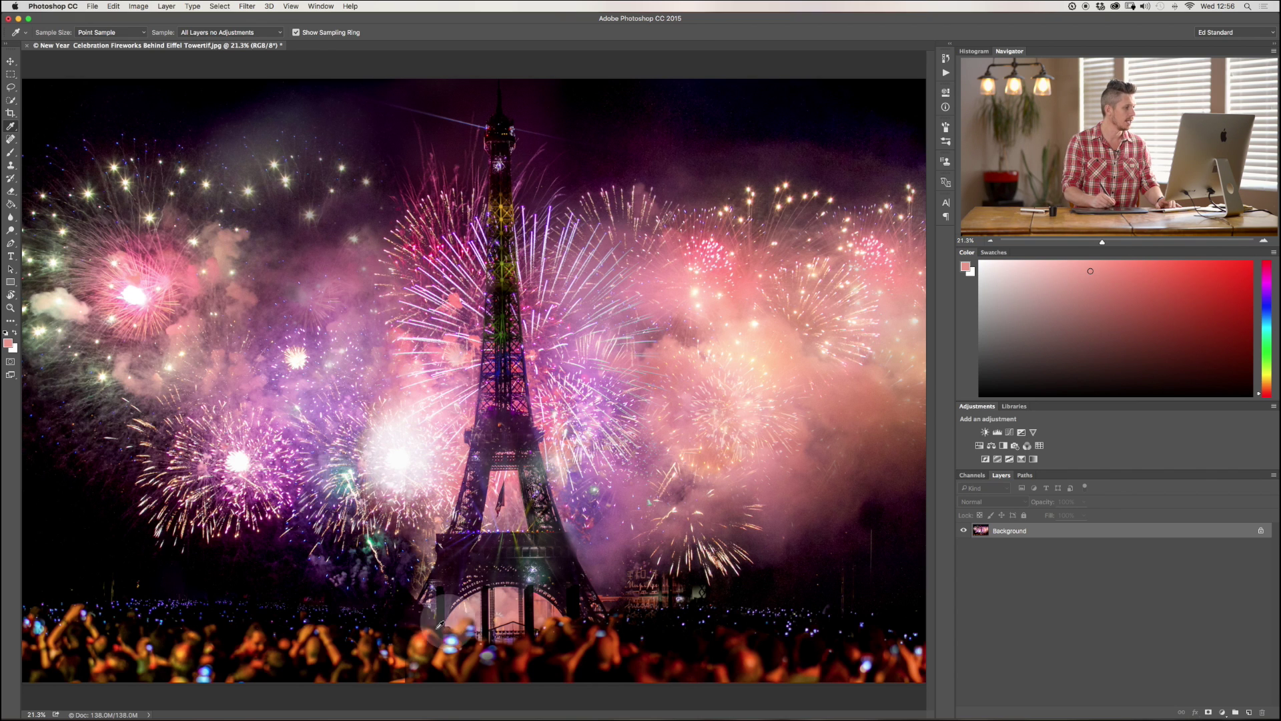
{"action": "left_click", "coordinate": [422, 641]}
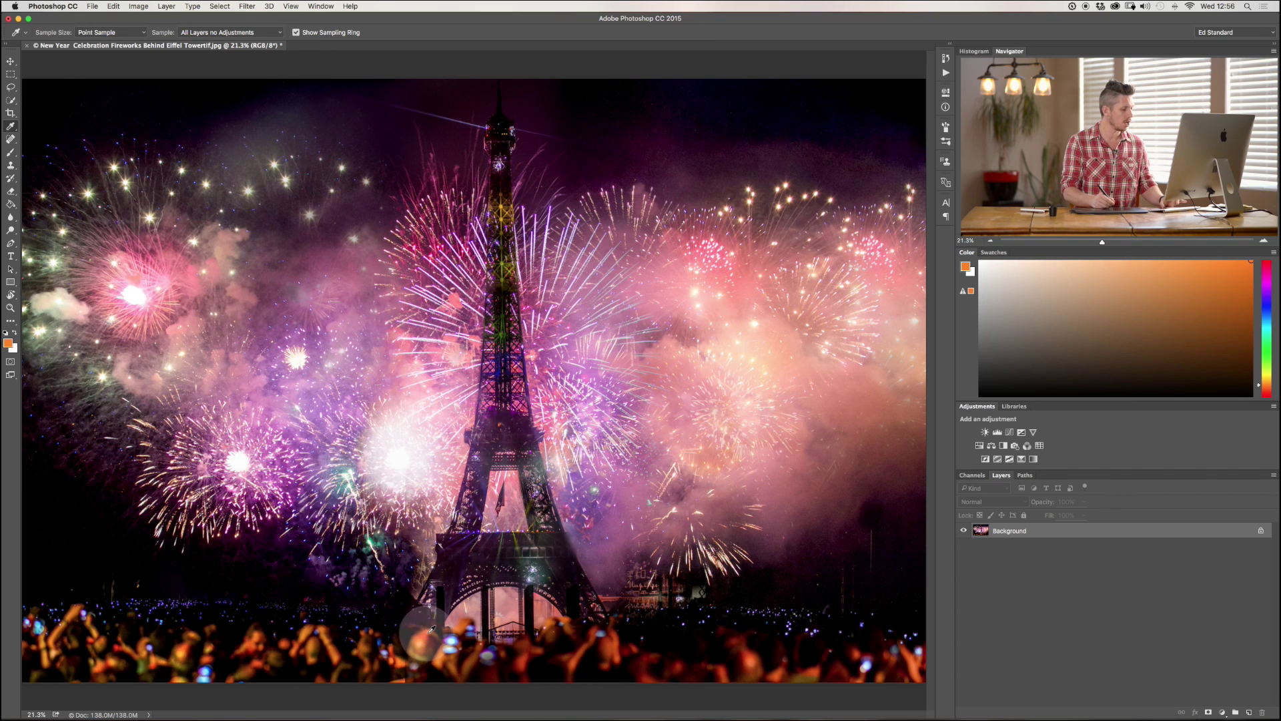
{"action": "key", "text": "b"}
{"action": "mouse_move", "coordinate": [305, 206]}
{"action": "left_mouse_down"}
{"action": "mouse_move", "coordinate": [365, 315]}
{"action": "mouse_move", "coordinate": [596, 310]}
{"action": "mouse_move", "coordinate": [842, 388]}
{"action": "left_mouse_up"}
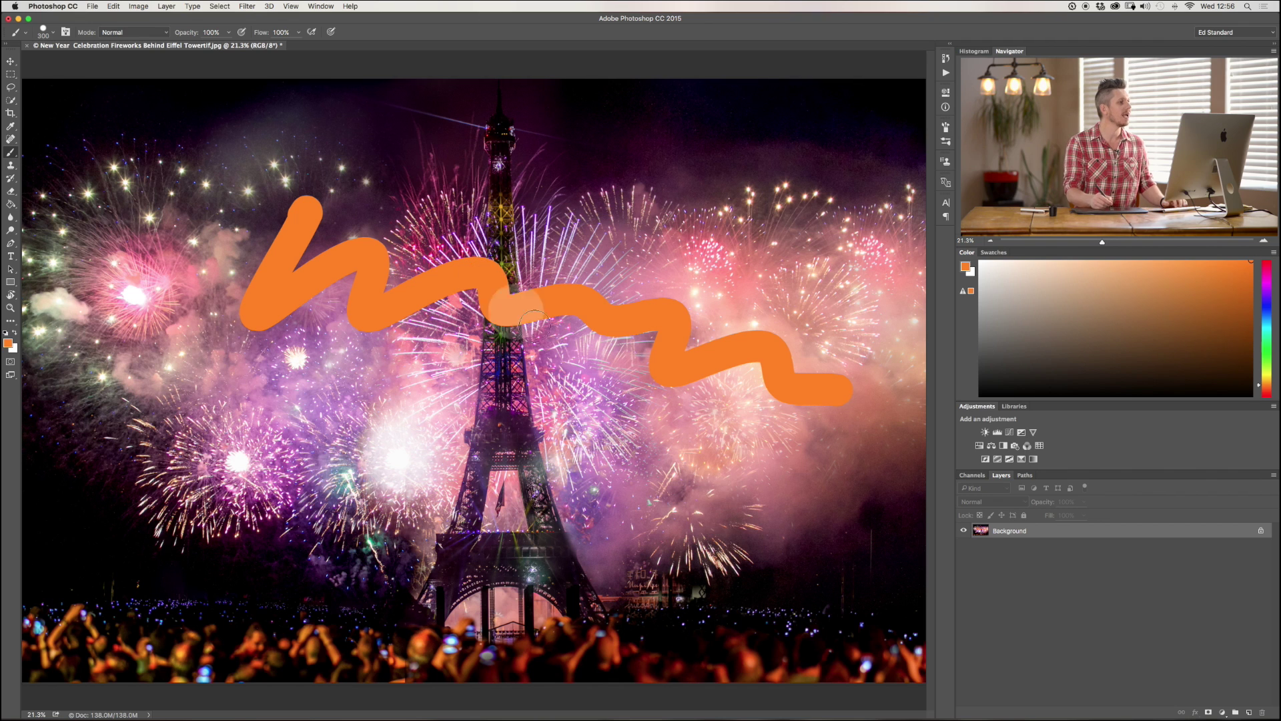
{"action": "key", "text": "super+z"}
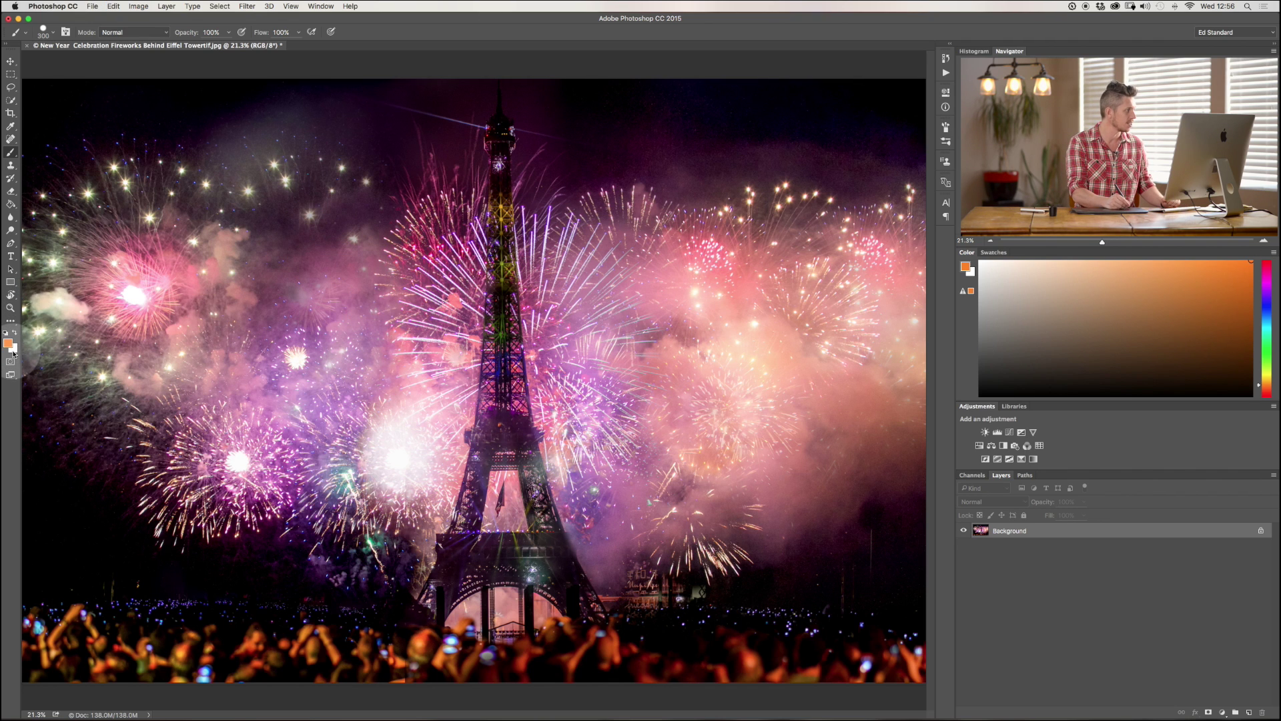
- With the Eyedropper, sample peach from the fireworks beside the tower as foreground colour and a dark purple as background colour
{"action": "key", "text": "i"}
{"action": "left_click_drag", "start_coordinate": [741, 436], "coordinate": [606, 114]}
{"action": "left_click_drag", "start_coordinate": [311, 331], "coordinate": [772, 330]}
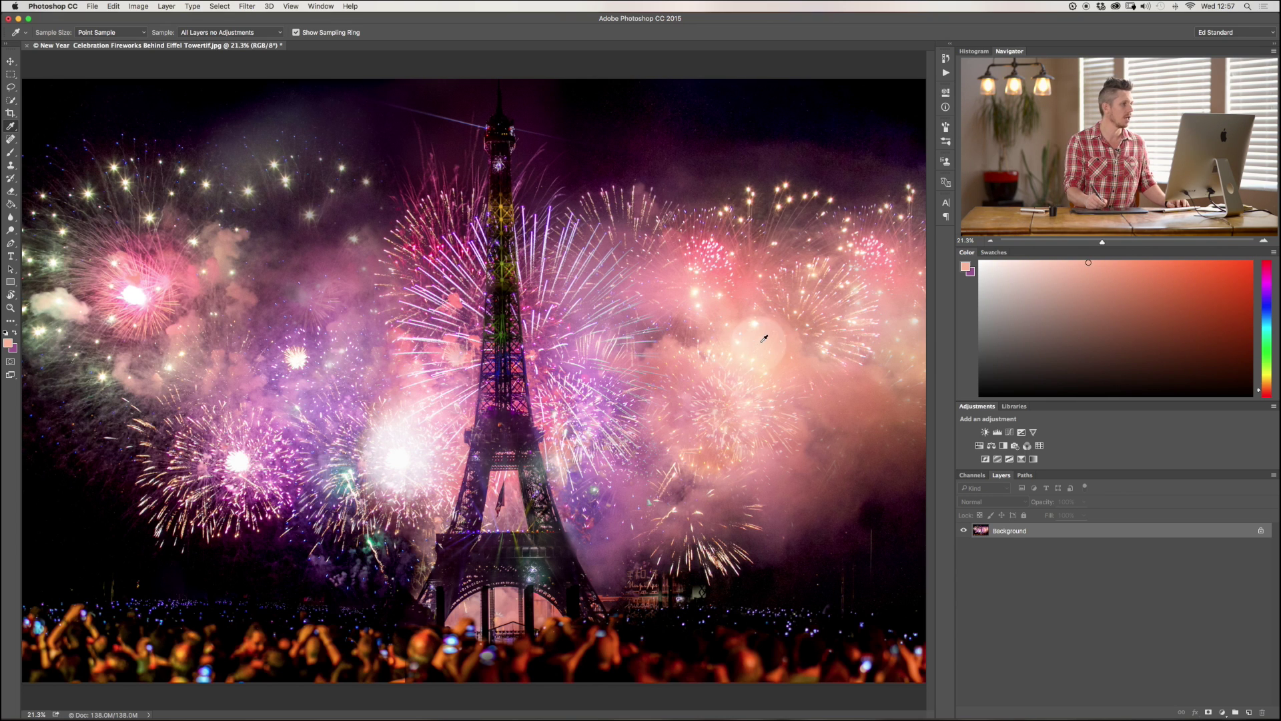
{"action": "mouse_move", "coordinate": [777, 319]}
{"action": "left_mouse_down"}
{"action": "mouse_move", "coordinate": [805, 292]}
{"action": "mouse_move", "coordinate": [674, 166]}
{"action": "mouse_move", "coordinate": [451, 190]}
{"action": "mouse_move", "coordinate": [931, 279]}
{"action": "mouse_move", "coordinate": [977, 276]}
{"action": "mouse_move", "coordinate": [878, 405]}
{"action": "left_mouse_up"}
- Brush a short peach test stroke left of the tower on the Background layer and undo it
{"action": "key", "text": "b"}
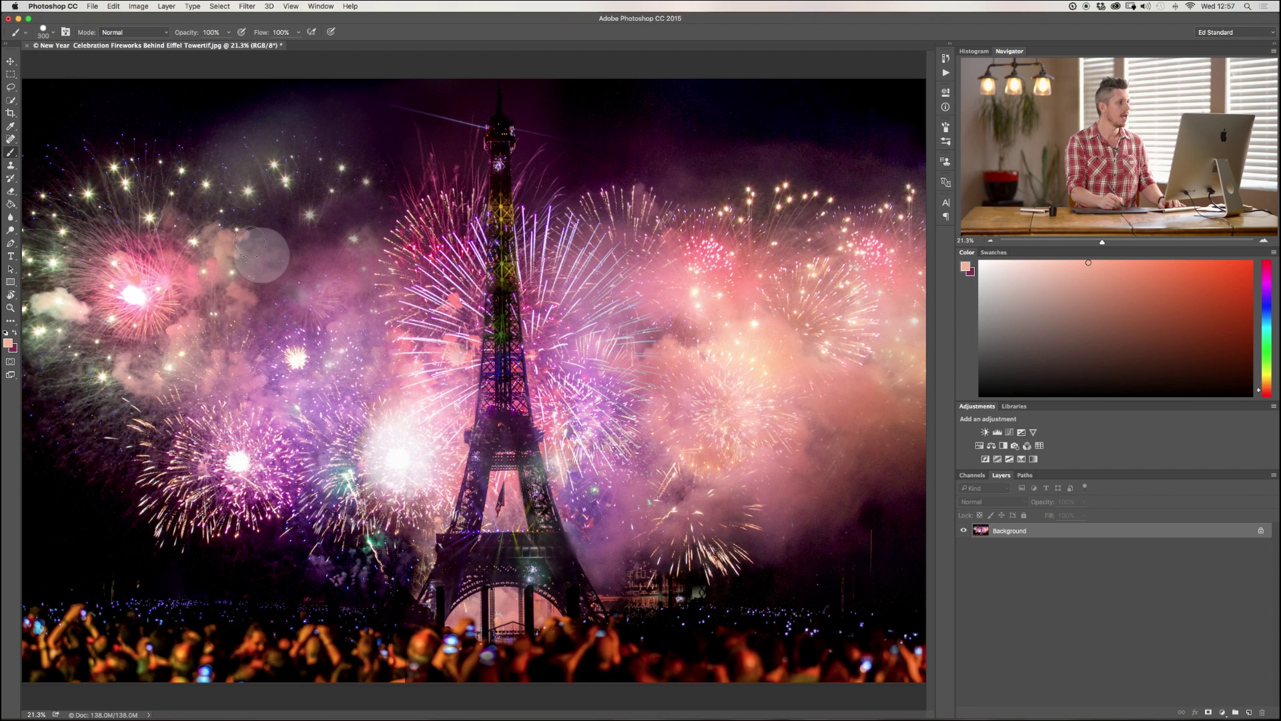
{"action": "mouse_move", "coordinate": [248, 197]}
{"action": "left_mouse_down"}
{"action": "mouse_move", "coordinate": [275, 244]}
{"action": "mouse_move", "coordinate": [322, 266]}
{"action": "mouse_move", "coordinate": [348, 278]}
{"action": "left_mouse_up"}
{"action": "key", "text": "super+z"}
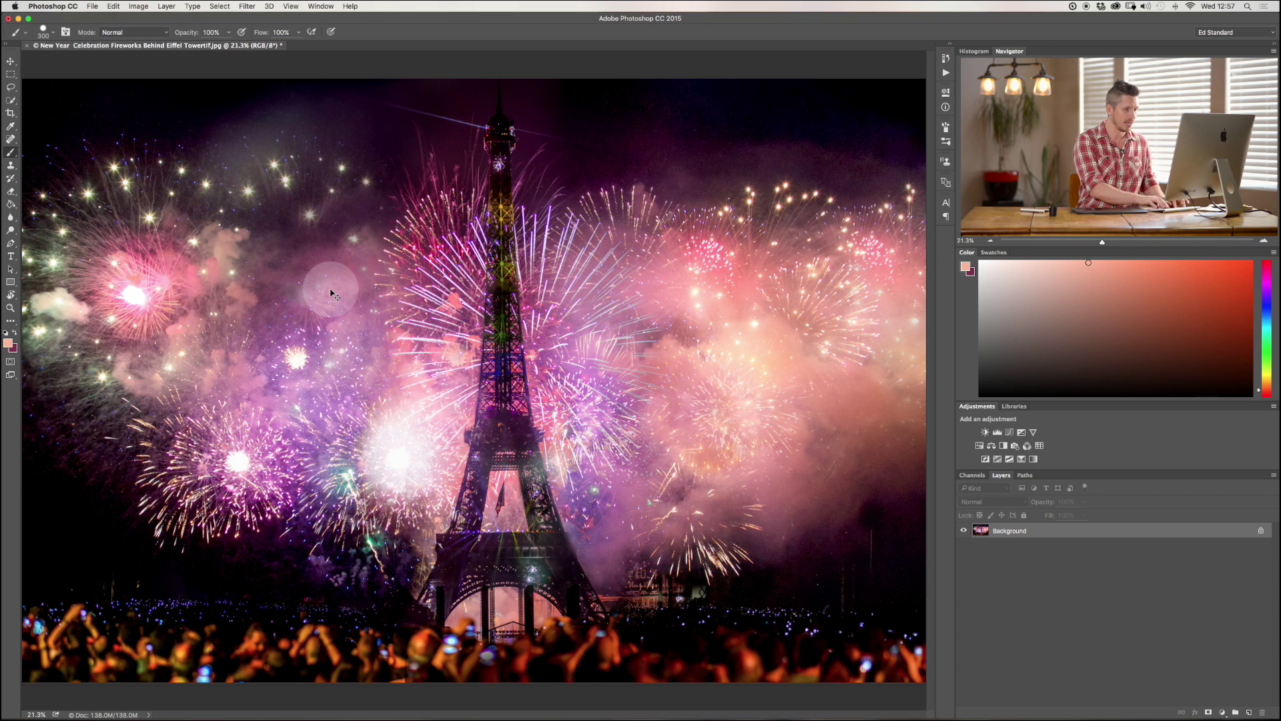
- Create a new layer above the Background and paint a large peach zigzag on it left of the tower
{"action": "key", "text": "shift+super+n"}
{"action": "key", "text": "Return"}
{"action": "left_click_drag", "start_coordinate": [174, 248], "coordinate": [237, 126]}
{"action": "mouse_move", "coordinate": [154, 326]}
{"action": "left_mouse_down"}
{"action": "mouse_move", "coordinate": [229, 371]}
{"action": "mouse_move", "coordinate": [427, 160]}
{"action": "mouse_move", "coordinate": [517, 123]}
{"action": "mouse_move", "coordinate": [514, 134]}
{"action": "left_mouse_up"}
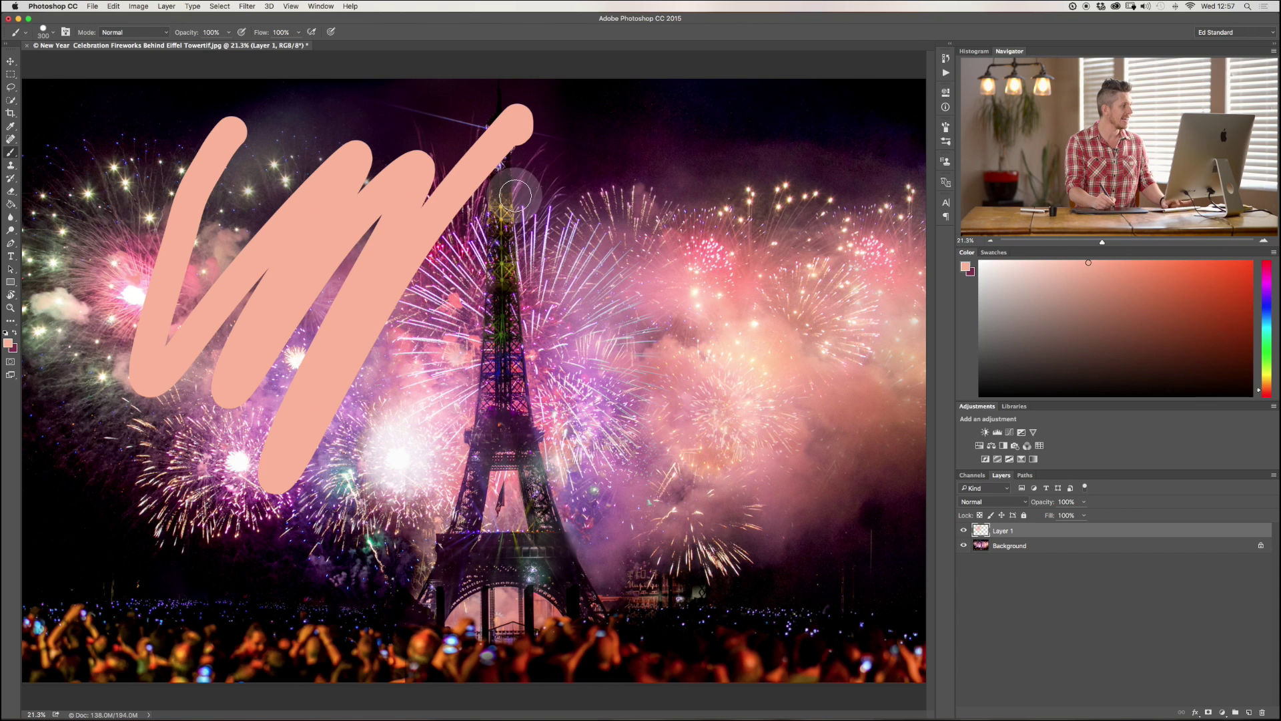
- Swap to the background colour, paint a dark purple zigzag over the tower, swap back, and undo all strokes on the new layer
{"action": "key", "text": "x"}
{"action": "mouse_move", "coordinate": [527, 156]}
{"action": "left_mouse_down"}
{"action": "mouse_move", "coordinate": [429, 472]}
{"action": "mouse_move", "coordinate": [592, 392]}
{"action": "mouse_move", "coordinate": [767, 252]}
{"action": "mouse_move", "coordinate": [706, 443]}
{"action": "mouse_move", "coordinate": [838, 511]}
{"action": "left_mouse_up"}
{"action": "key", "text": "x"}
{"action": "key", "text": "super+alt+z"}
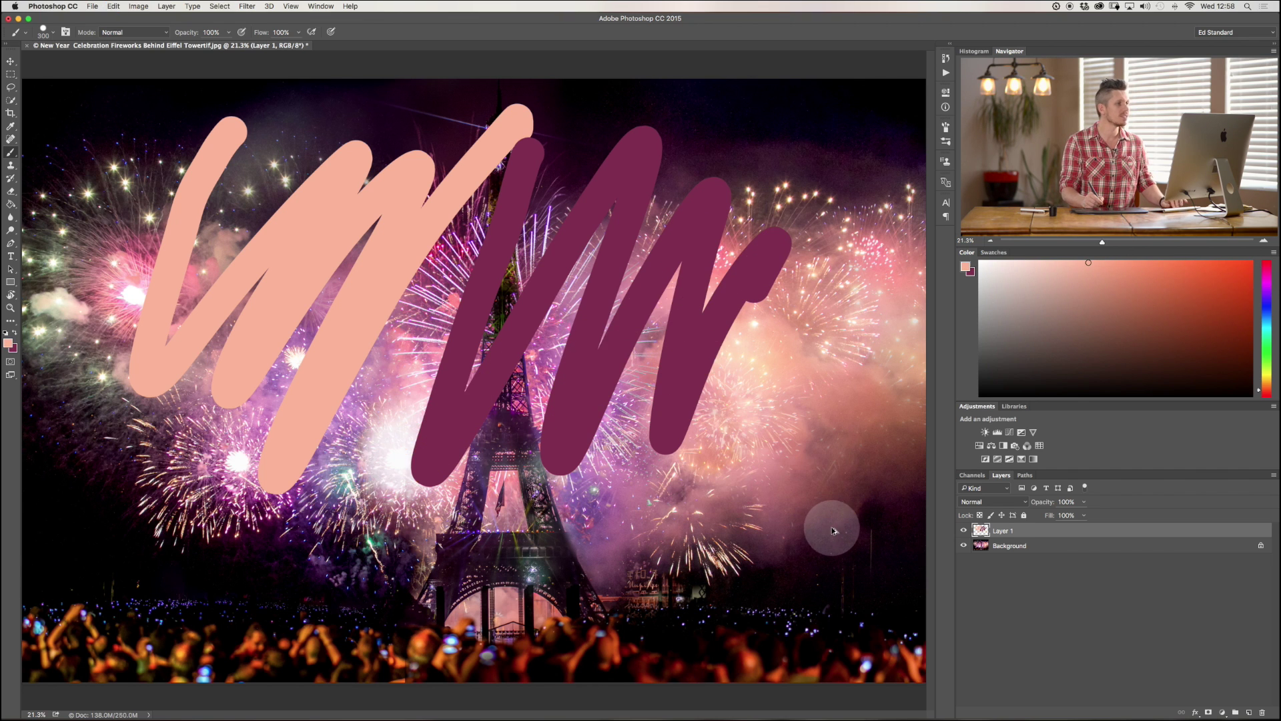
{"action": "key", "text": "super+alt+z"}
{"action": "key", "text": "super+alt+z"}
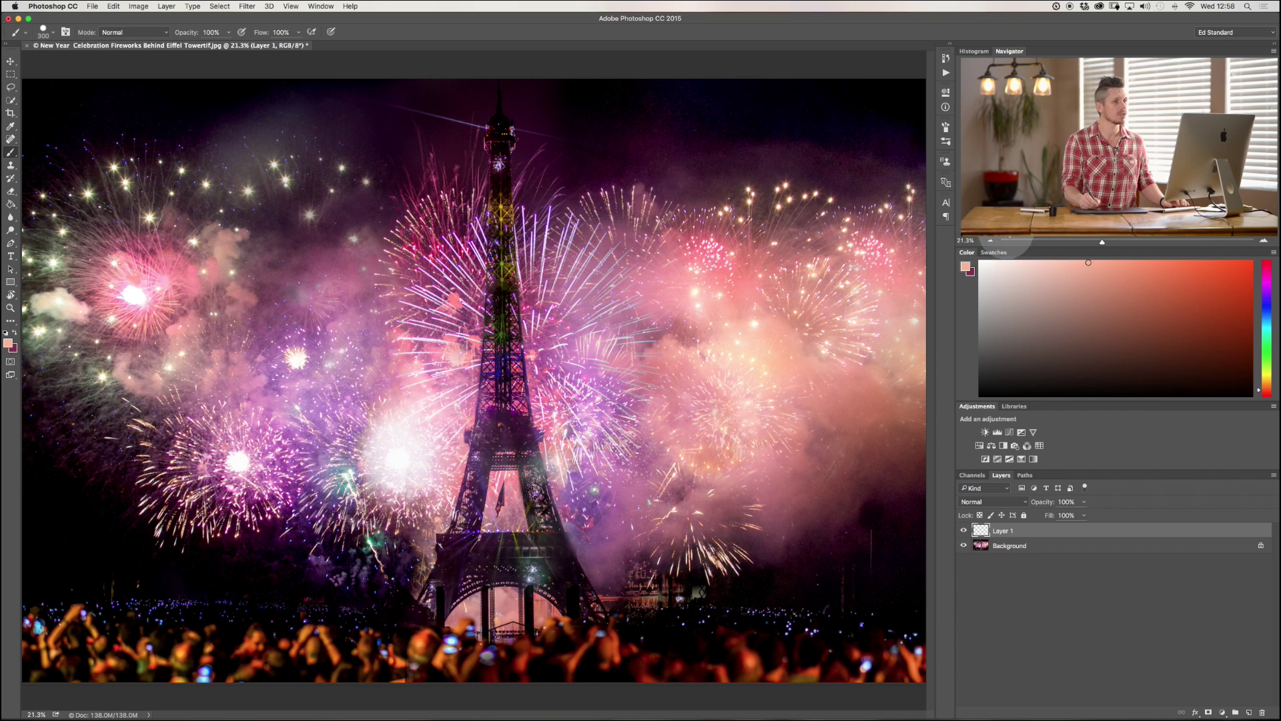
- Swap the foreground and background colours back and forth, and reset them to the default black and white
{"action": "left_click", "coordinate": [963, 266]}
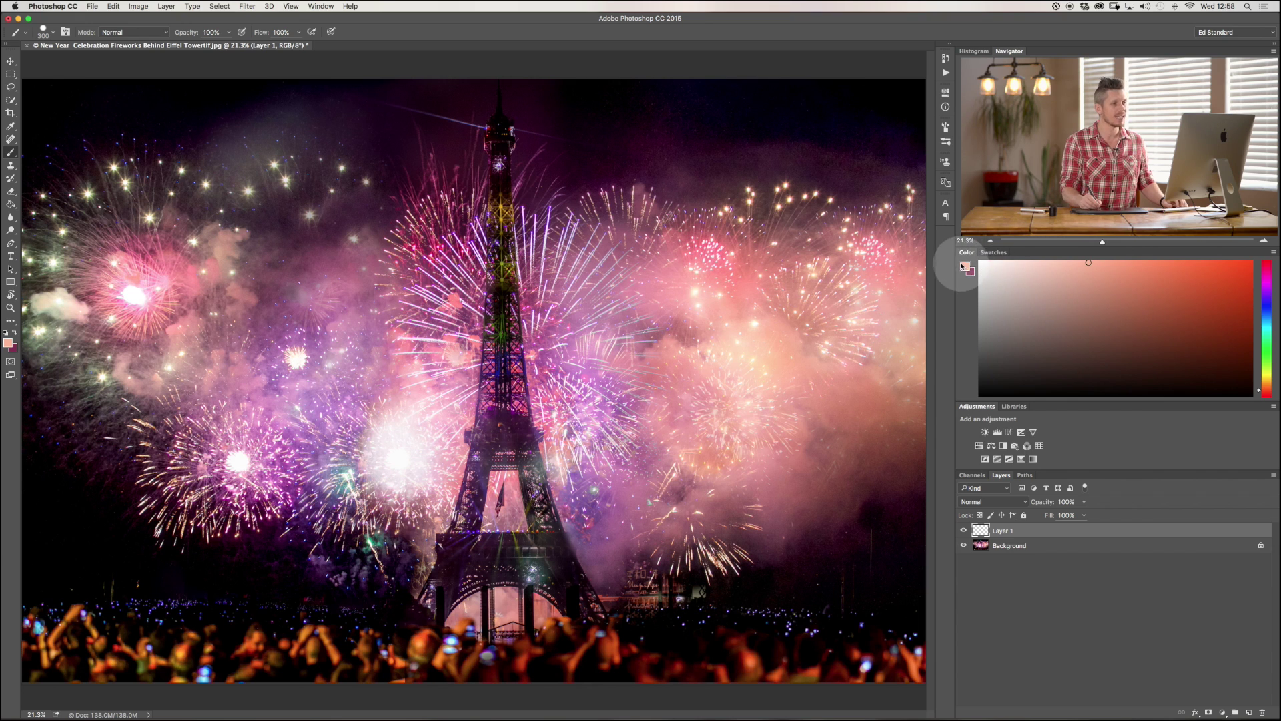
{"action": "left_click", "coordinate": [15, 334]}
{"action": "left_click", "coordinate": [15, 334]}
{"action": "left_click", "coordinate": [16, 335]}
{"action": "left_click", "coordinate": [16, 336]}
{"action": "left_click", "coordinate": [17, 336]}
{"action": "left_click", "coordinate": [7, 333]}
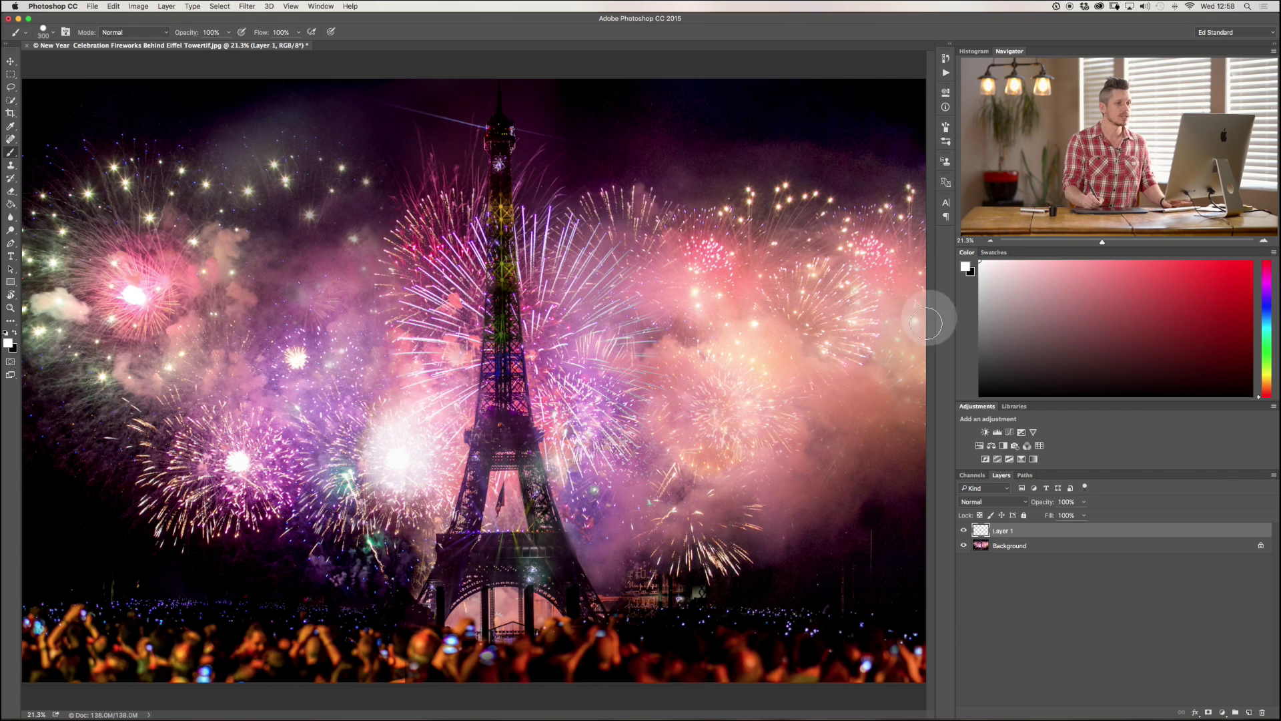
- Add a layer mask to the Background photo, paint black test strokes on the mask, and undo them
{"action": "left_click", "coordinate": [1057, 548]}
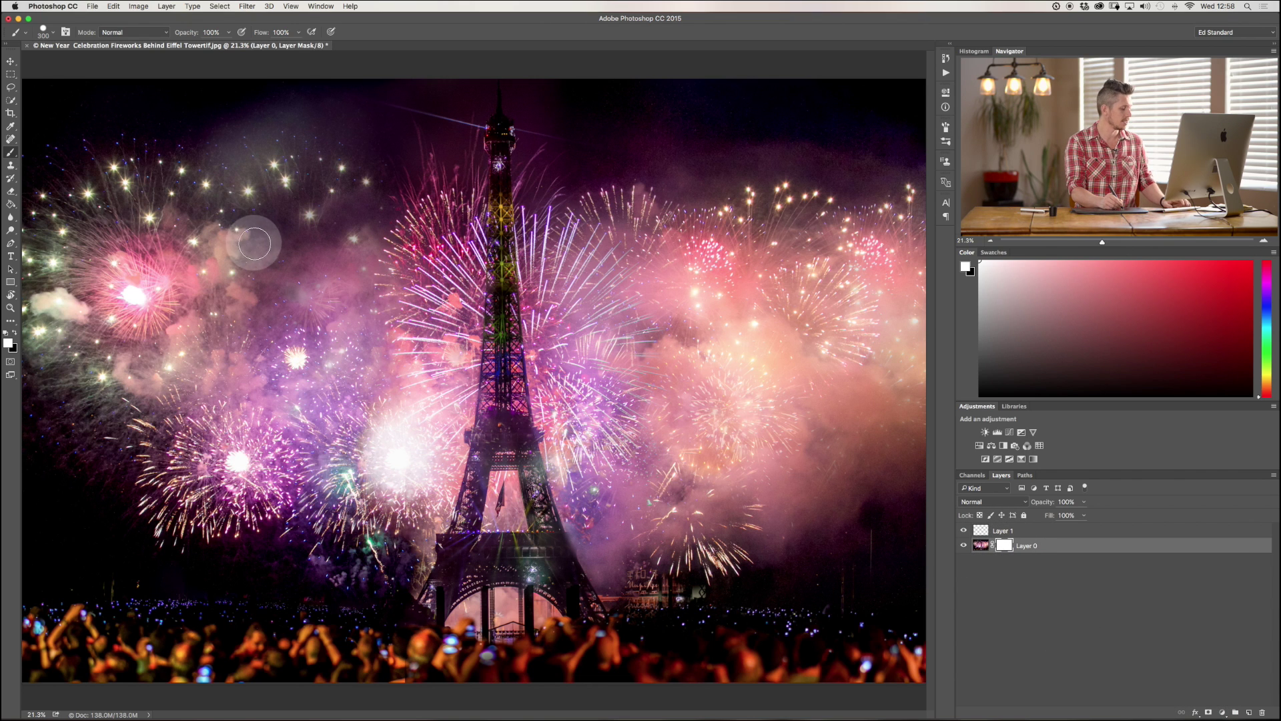
{"action": "key", "text": "x"}
{"action": "mouse_move", "coordinate": [255, 225]}
{"action": "left_mouse_down"}
{"action": "mouse_move", "coordinate": [246, 260]}
{"action": "mouse_move", "coordinate": [285, 301]}
{"action": "mouse_move", "coordinate": [546, 442]}
{"action": "mouse_move", "coordinate": [691, 461]}
{"action": "left_mouse_up"}
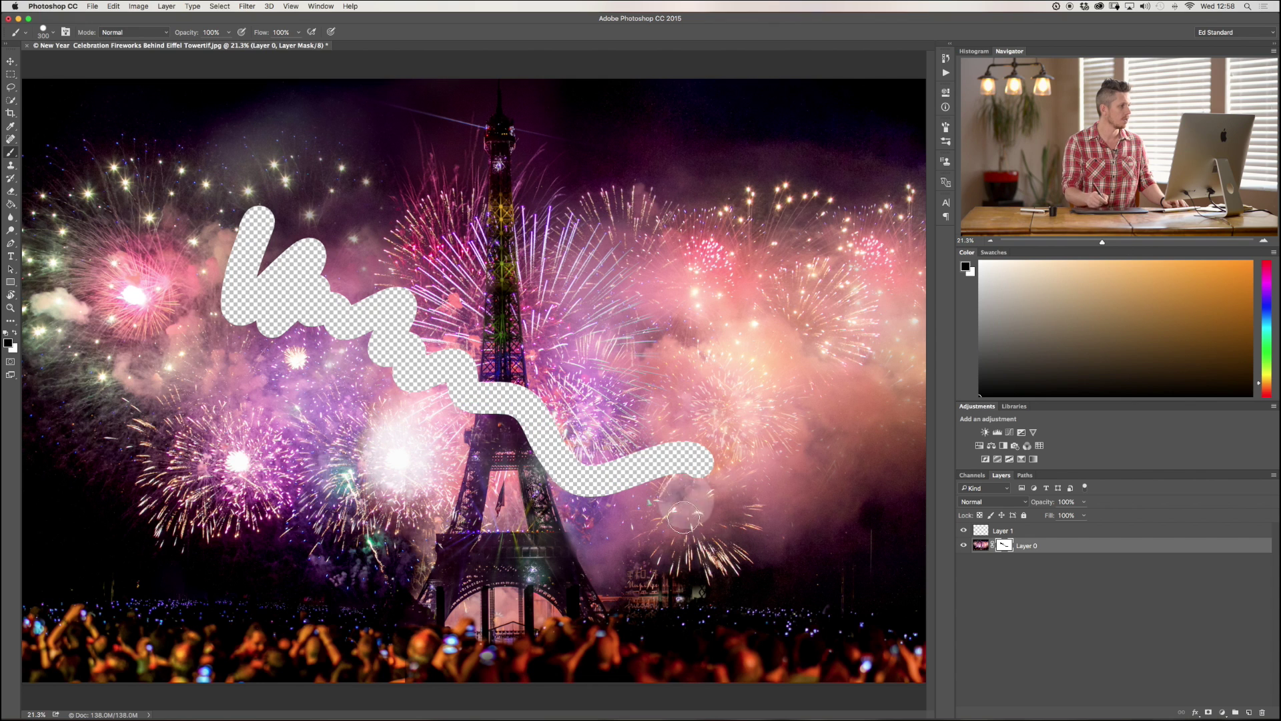
{"action": "key", "text": "super+z"}
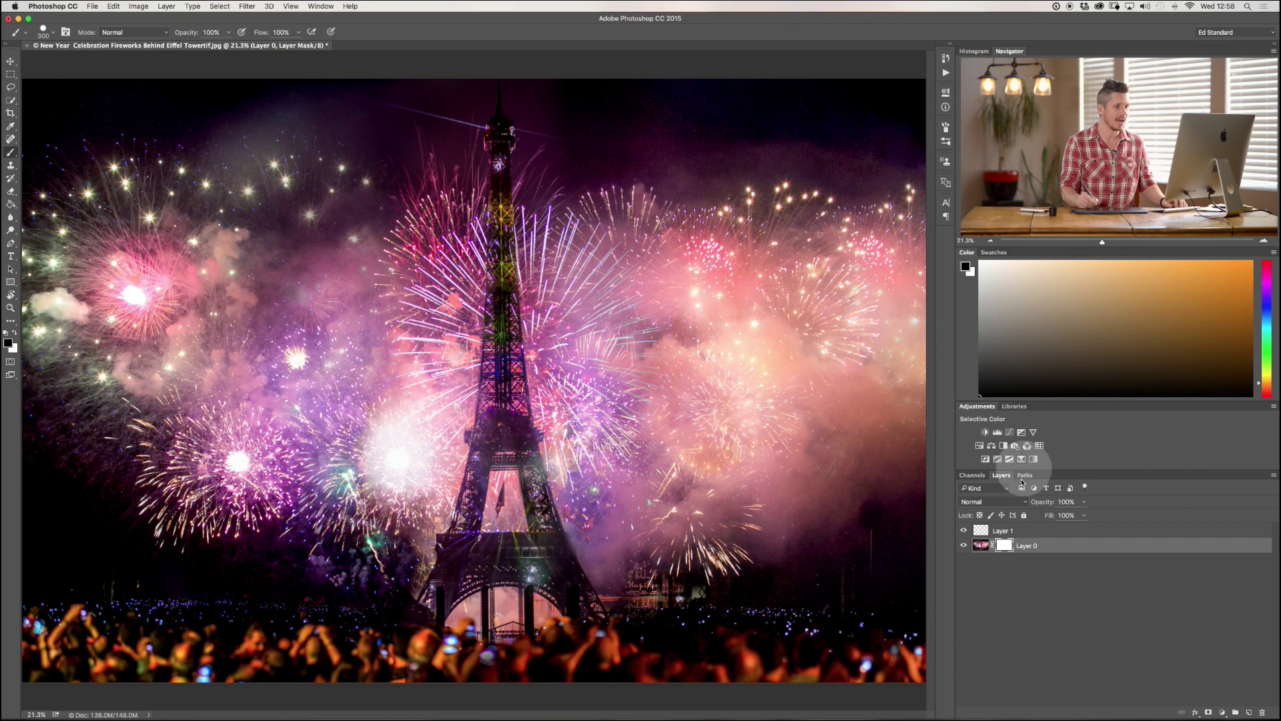
{"action": "mouse_move", "coordinate": [724, 130]}
{"action": "left_mouse_down"}
{"action": "mouse_move", "coordinate": [565, 199]}
{"action": "mouse_move", "coordinate": [752, 202]}
{"action": "mouse_move", "coordinate": [813, 228]}
{"action": "mouse_move", "coordinate": [719, 431]}
{"action": "mouse_move", "coordinate": [701, 525]}
{"action": "mouse_move", "coordinate": [765, 569]}
{"action": "left_mouse_up"}
{"action": "key", "text": "super+z"}
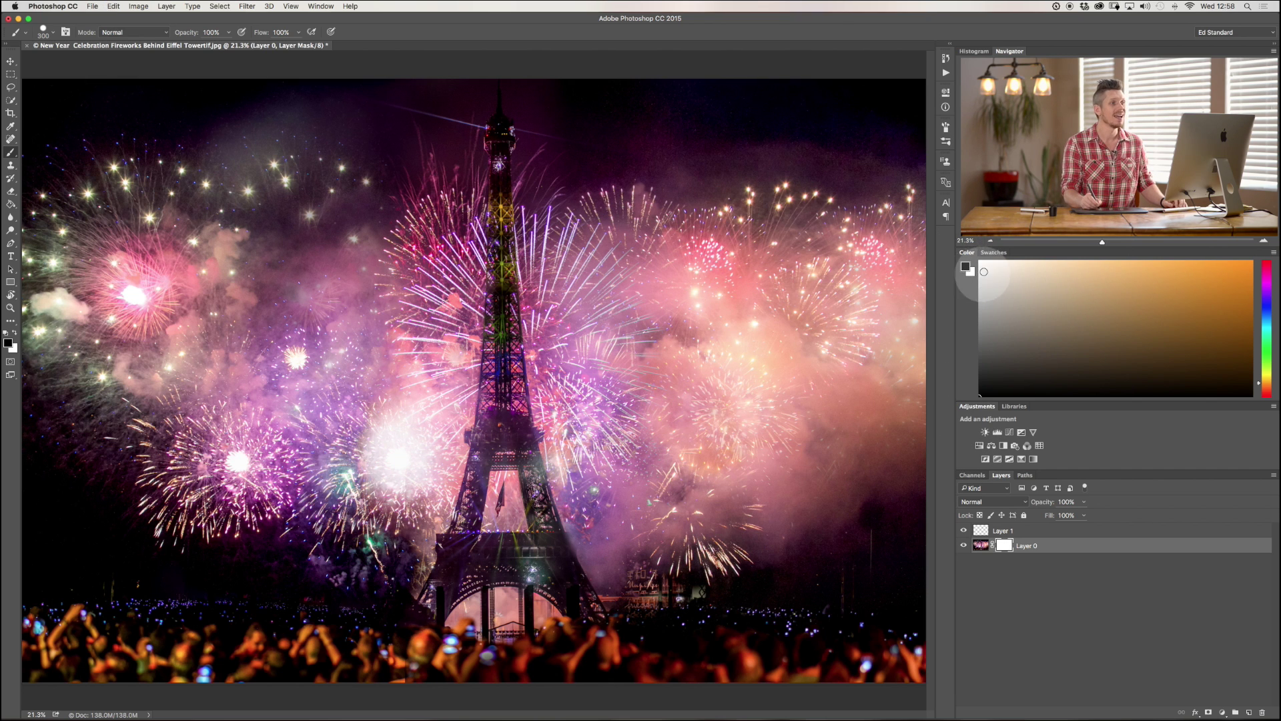
- Reset to the default colours, swap to black, paint a wavy stroke across the tower on the layer mask, and undo it
{"action": "left_click", "coordinate": [13, 331]}
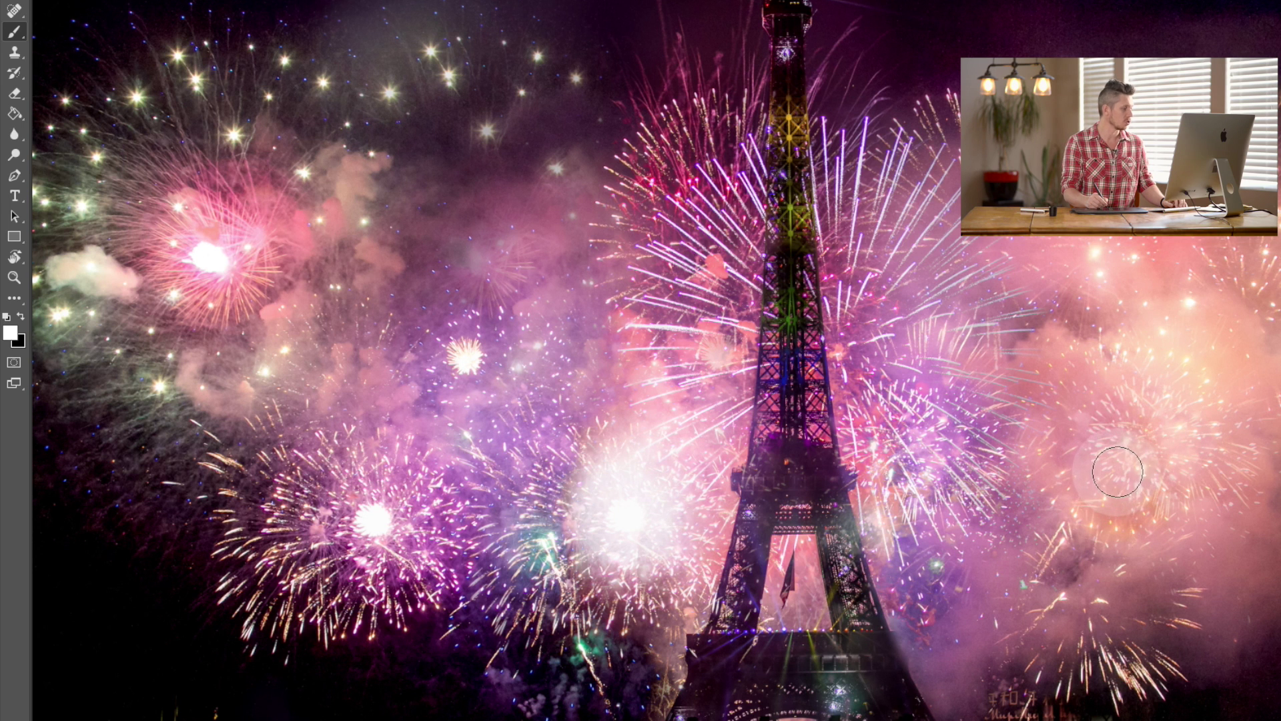
{"action": "key", "text": "x"}
{"action": "mouse_move", "coordinate": [1108, 467]}
{"action": "left_mouse_down"}
{"action": "mouse_move", "coordinate": [995, 489]}
{"action": "mouse_move", "coordinate": [756, 236]}
{"action": "mouse_move", "coordinate": [320, 194]}
{"action": "left_mouse_up"}
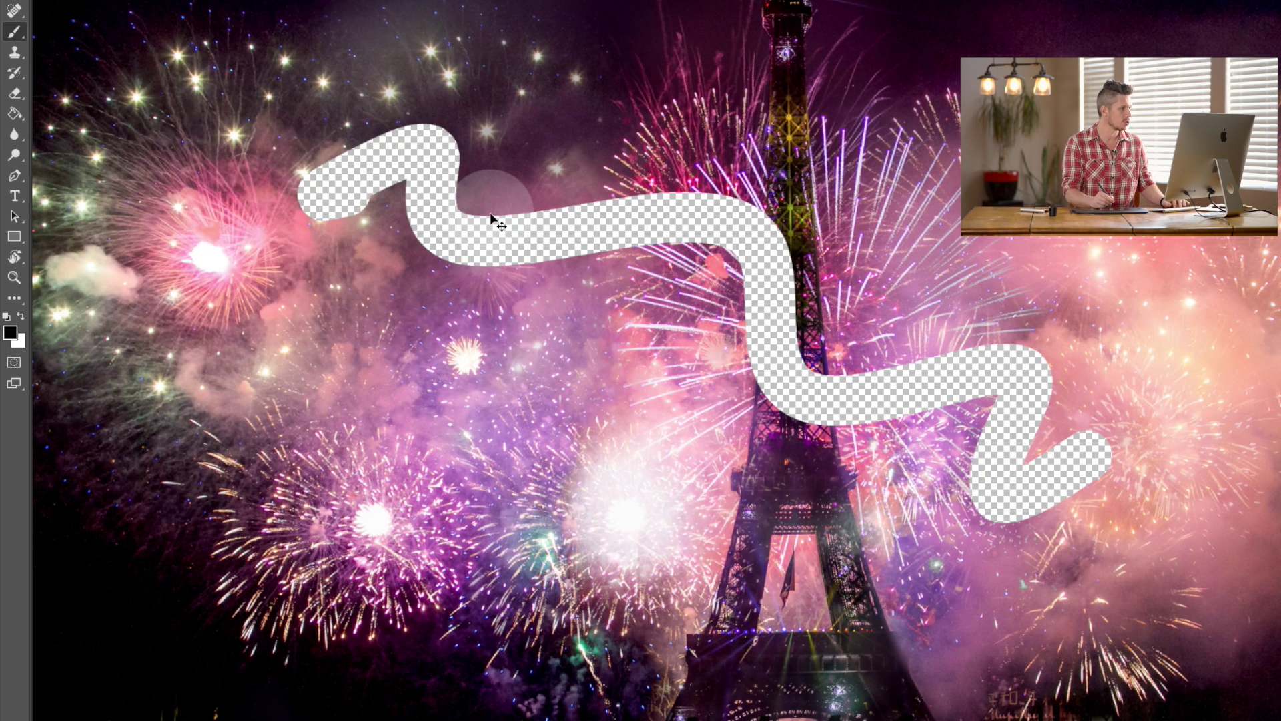
{"action": "key", "text": "ctrl+z"}
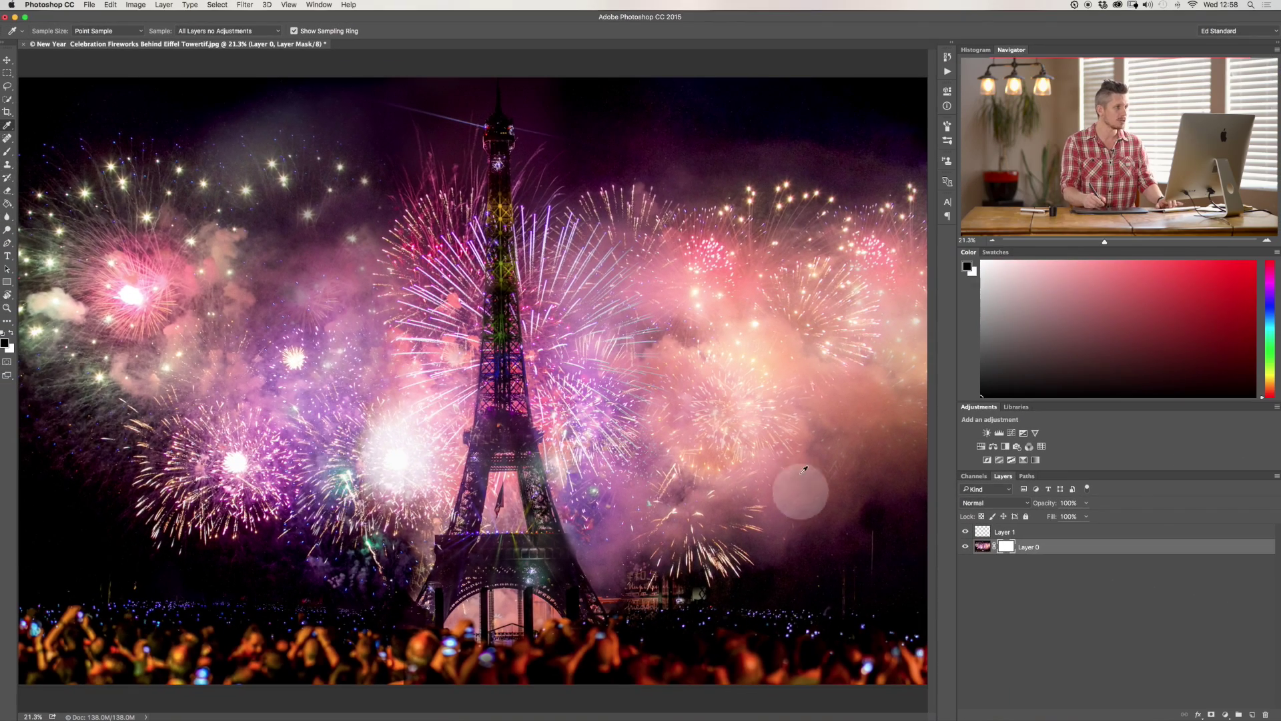
- With Layer 0's mask active, try sampling foreground and background colours from the sky and fireworks using the Eyedropper
{"action": "key", "text": "x"}
{"action": "left_click", "coordinate": [779, 117], "text": "alt"}
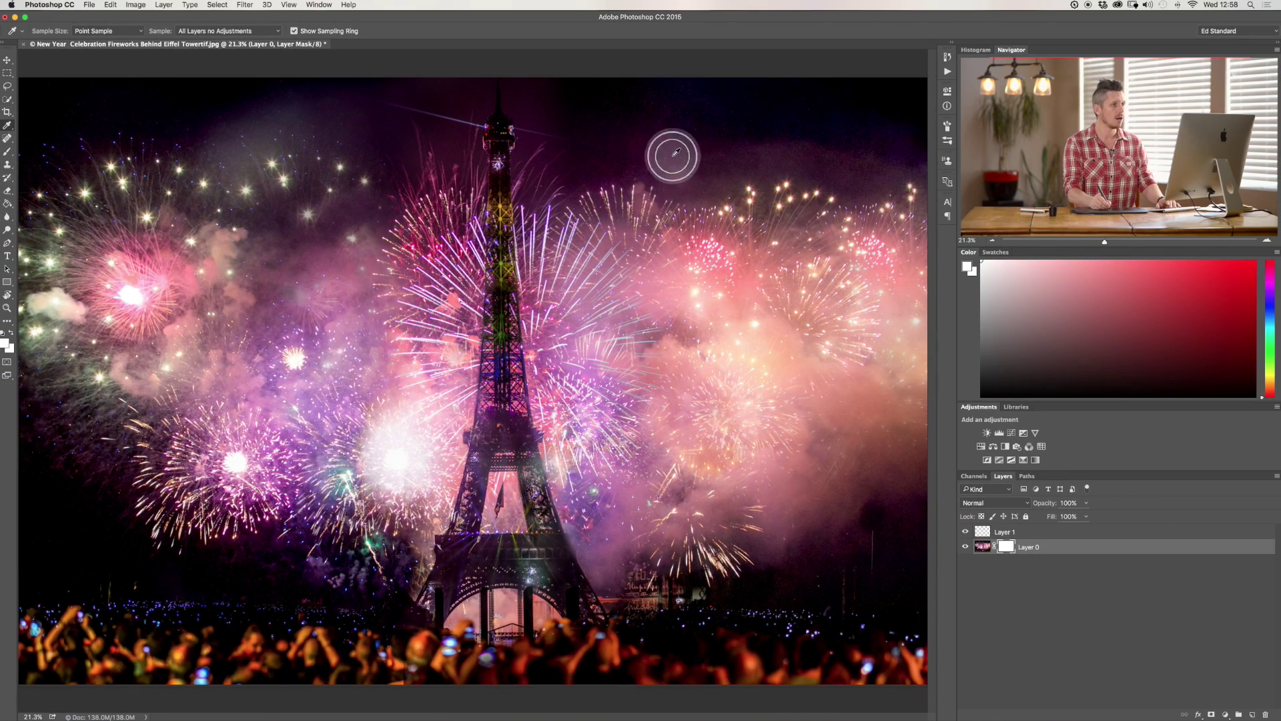
{"action": "left_click", "coordinate": [691, 159], "text": "alt"}
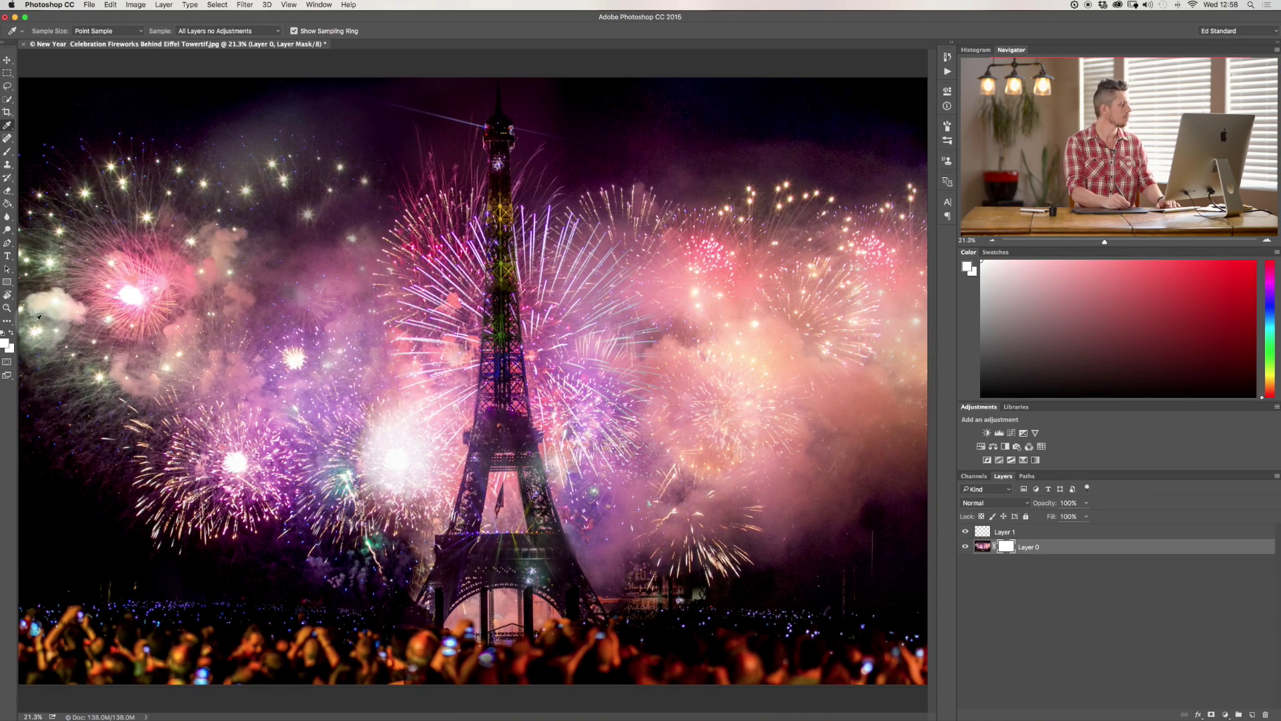
{"action": "left_click", "coordinate": [749, 134], "text": "alt"}
{"action": "left_click", "coordinate": [722, 250], "text": "alt"}
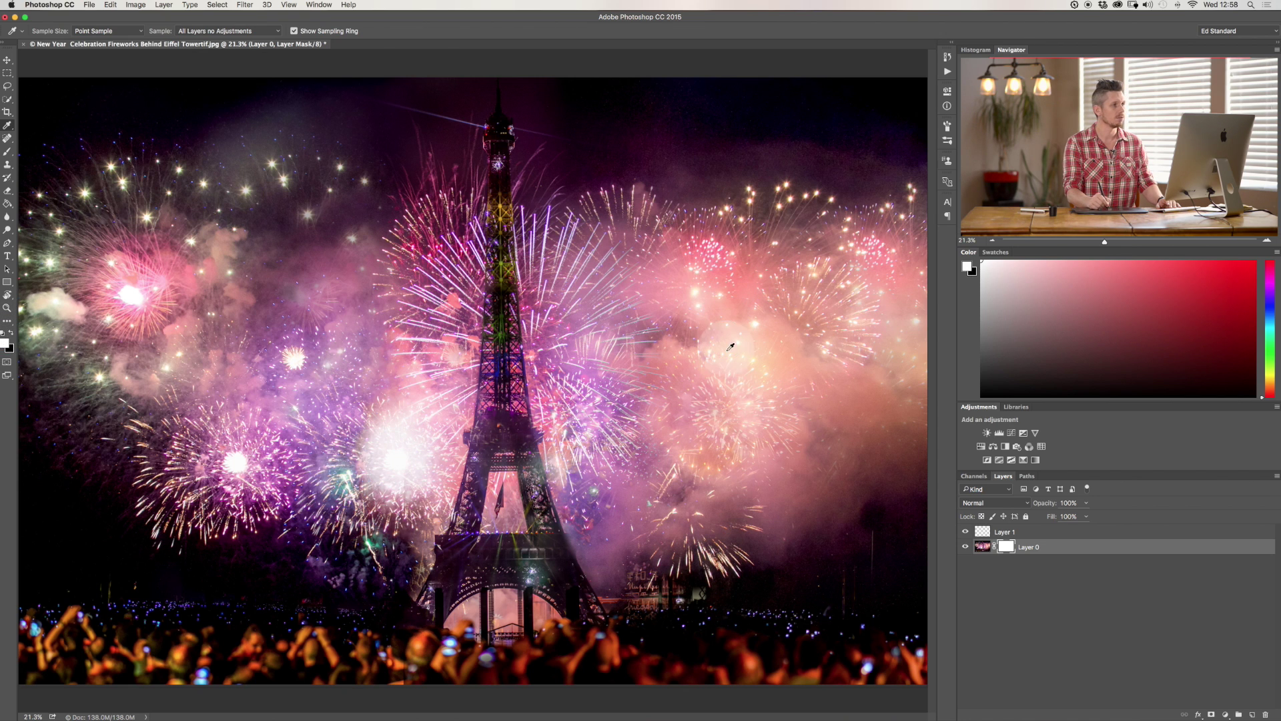
{"action": "left_click", "coordinate": [1011, 548]}
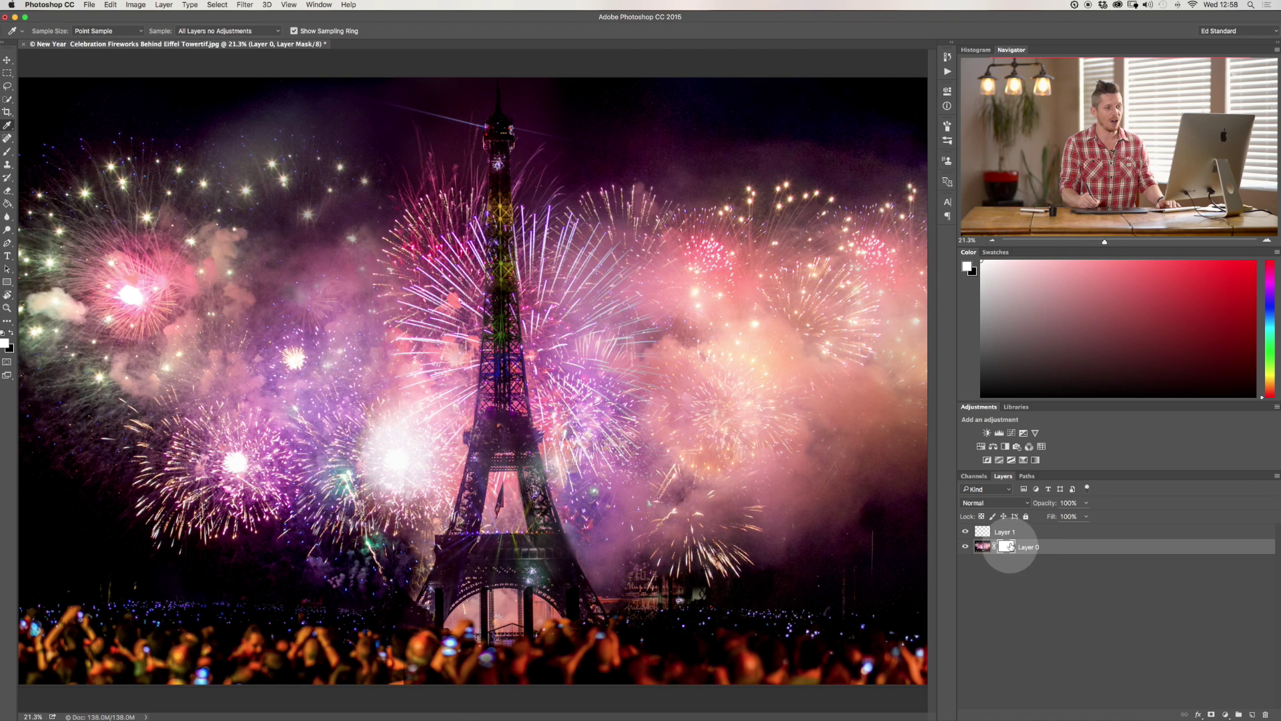
- Target Layer 0's image instead of its mask, and sample pink foreground and peach background colours from the sky and fireworks
{"action": "left_click", "coordinate": [982, 548]}
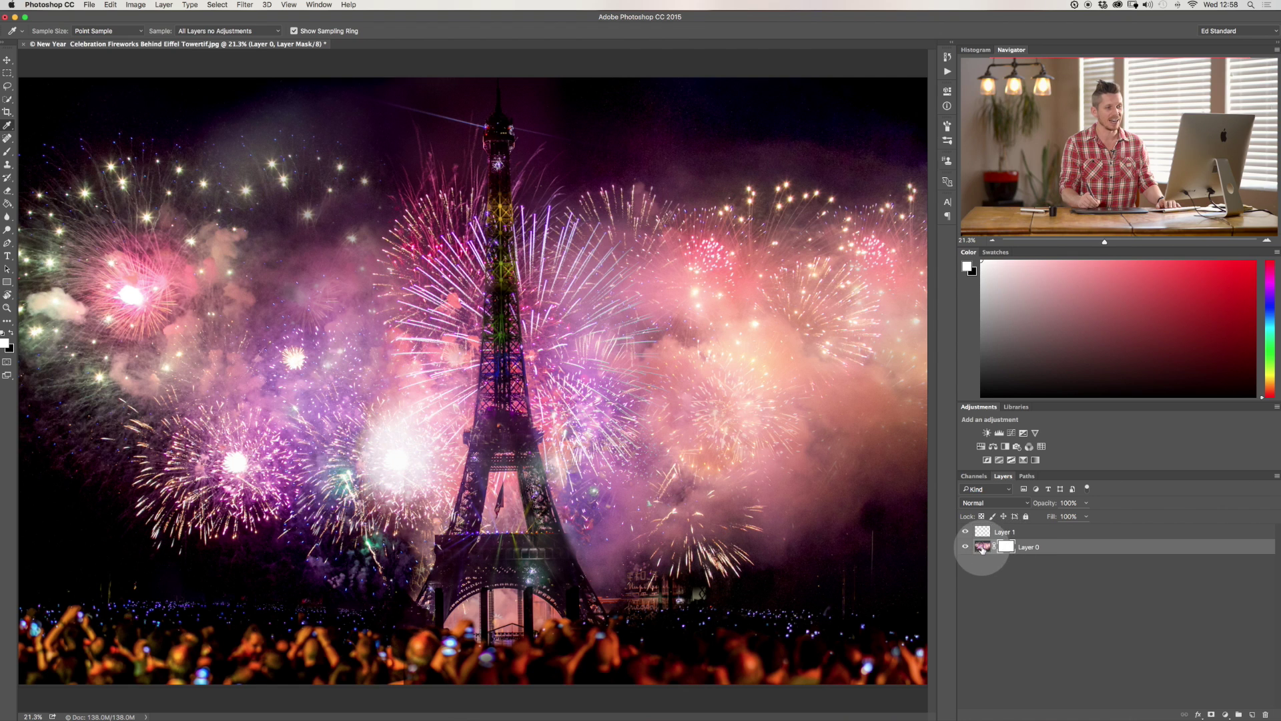
{"action": "left_click", "coordinate": [645, 142]}
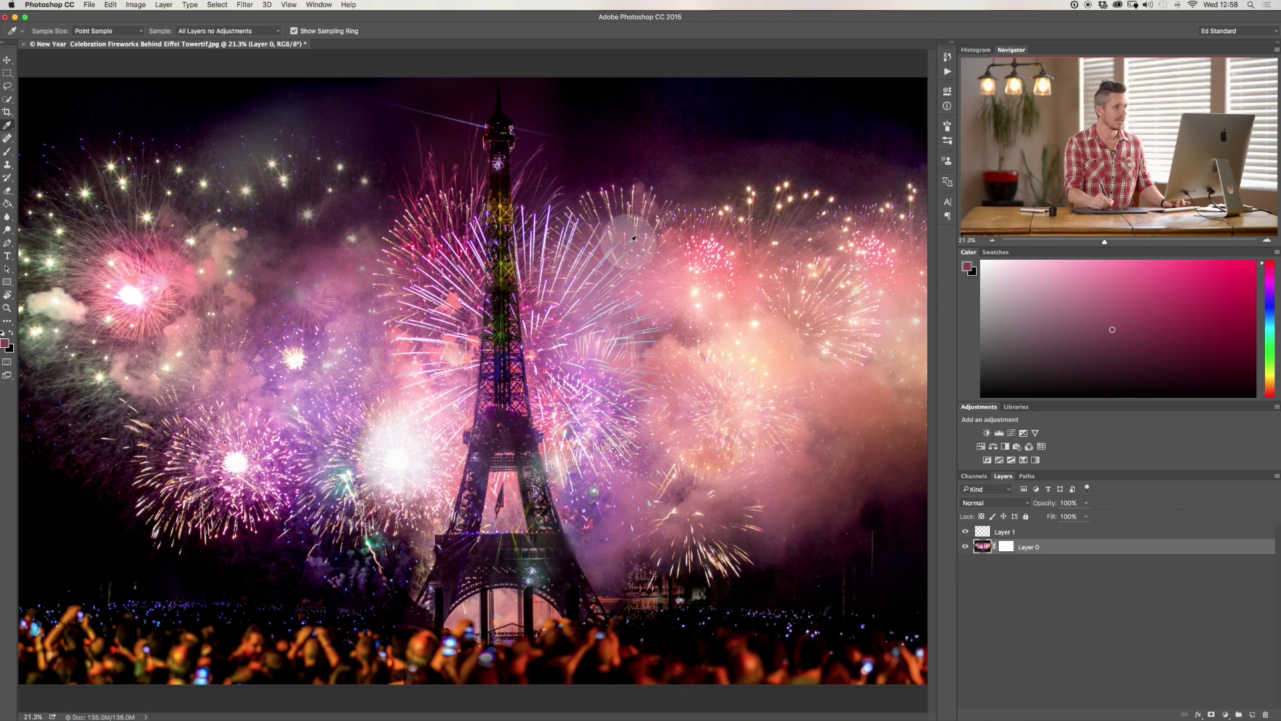
{"action": "left_click", "coordinate": [665, 325]}
{"action": "left_click_drag", "start_coordinate": [713, 154], "coordinate": [673, 291]}
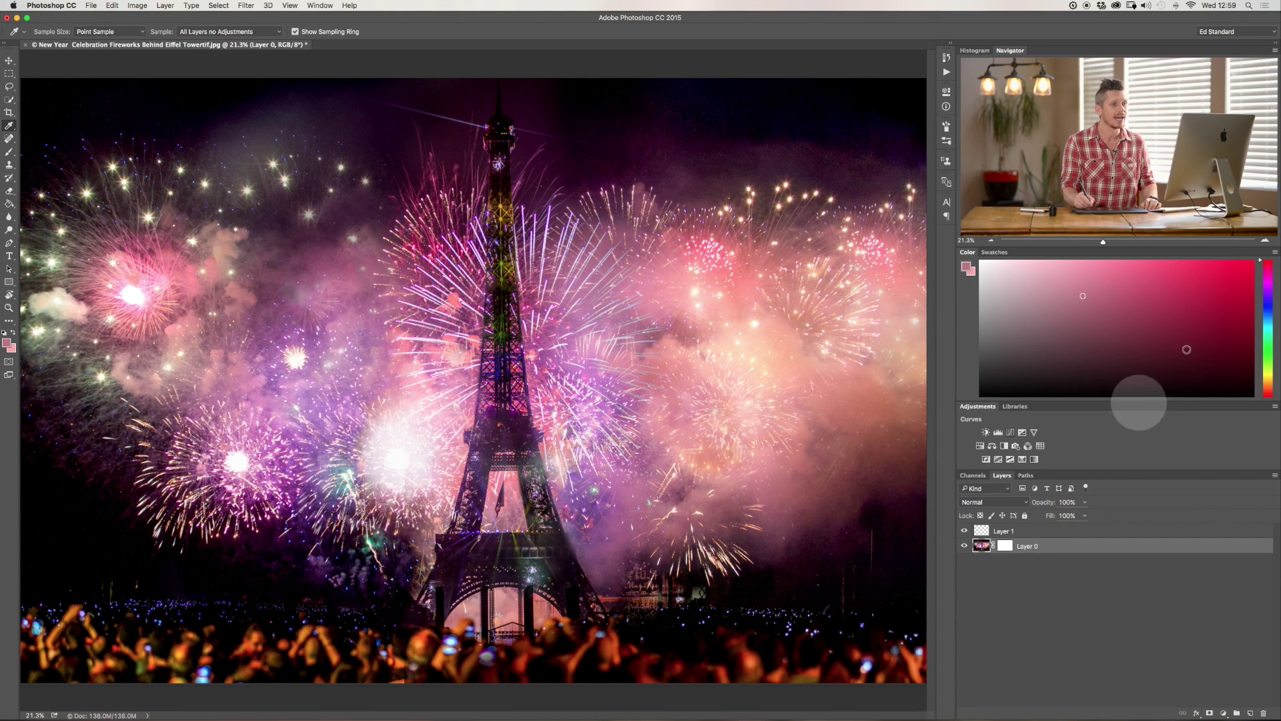
- Change the foreground colour to a bright green by adjusting its saturation, brightness and hue in the colour field
{"action": "mouse_move", "coordinate": [1084, 296]}
{"action": "left_mouse_down"}
{"action": "mouse_move", "coordinate": [1067, 337]}
{"action": "mouse_move", "coordinate": [1224, 308]}
{"action": "left_mouse_up"}
{"action": "mouse_move", "coordinate": [1267, 347]}
{"action": "left_mouse_down"}
{"action": "mouse_move", "coordinate": [1271, 312]}
{"action": "mouse_move", "coordinate": [1261, 334]}
{"action": "left_mouse_up"}
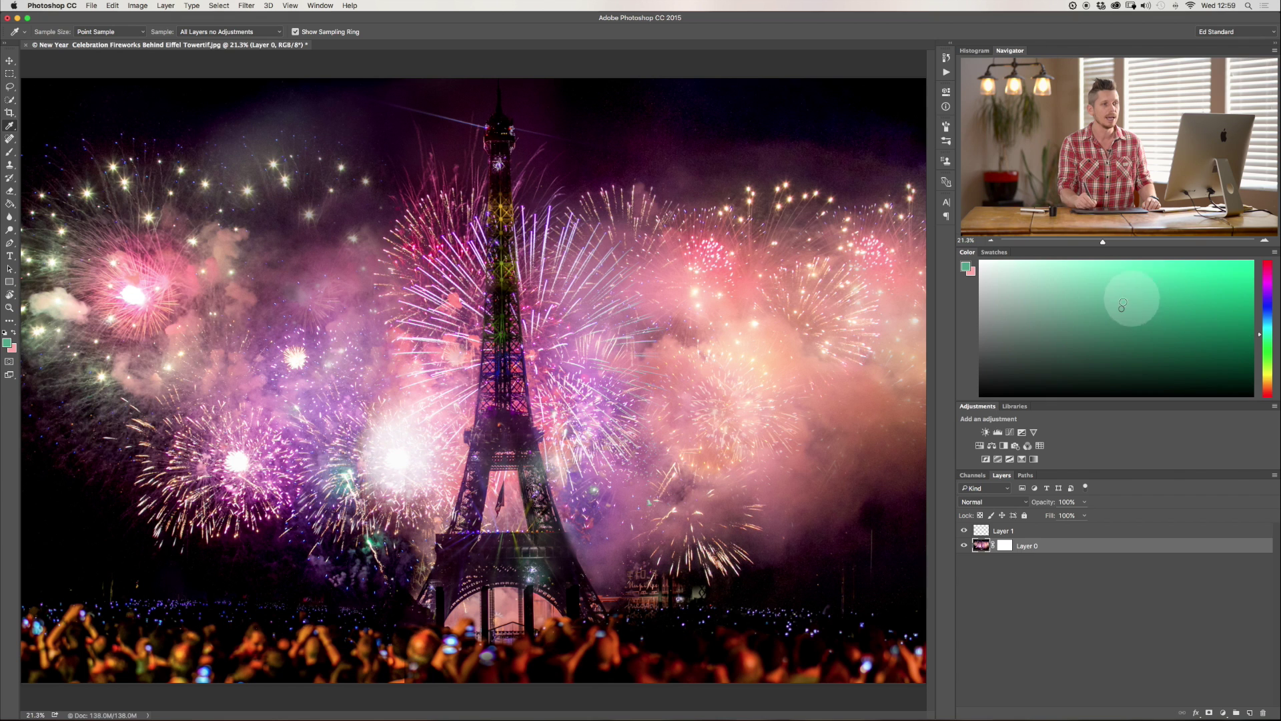
{"action": "left_click", "coordinate": [1160, 298]}
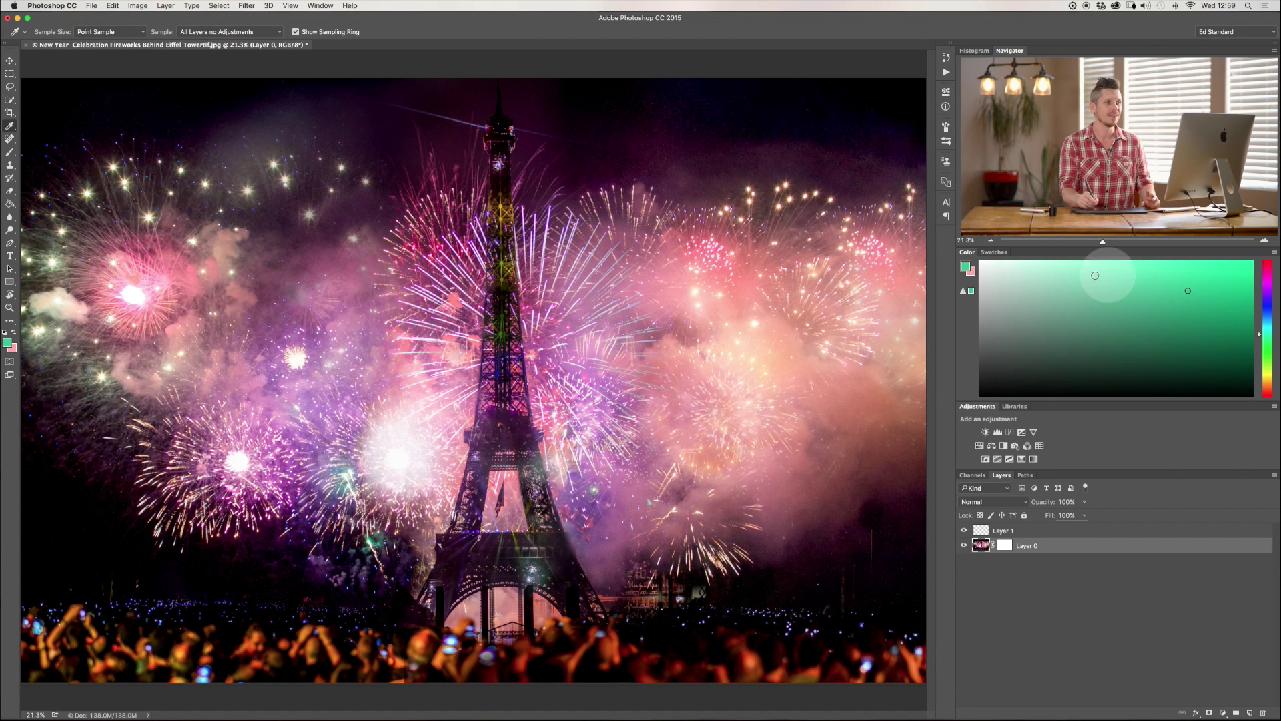
- Open the foreground Color Picker, move it off the tower's upper left, and sample dark purple 1a021a from the night sky
{"action": "left_click", "coordinate": [966, 269]}
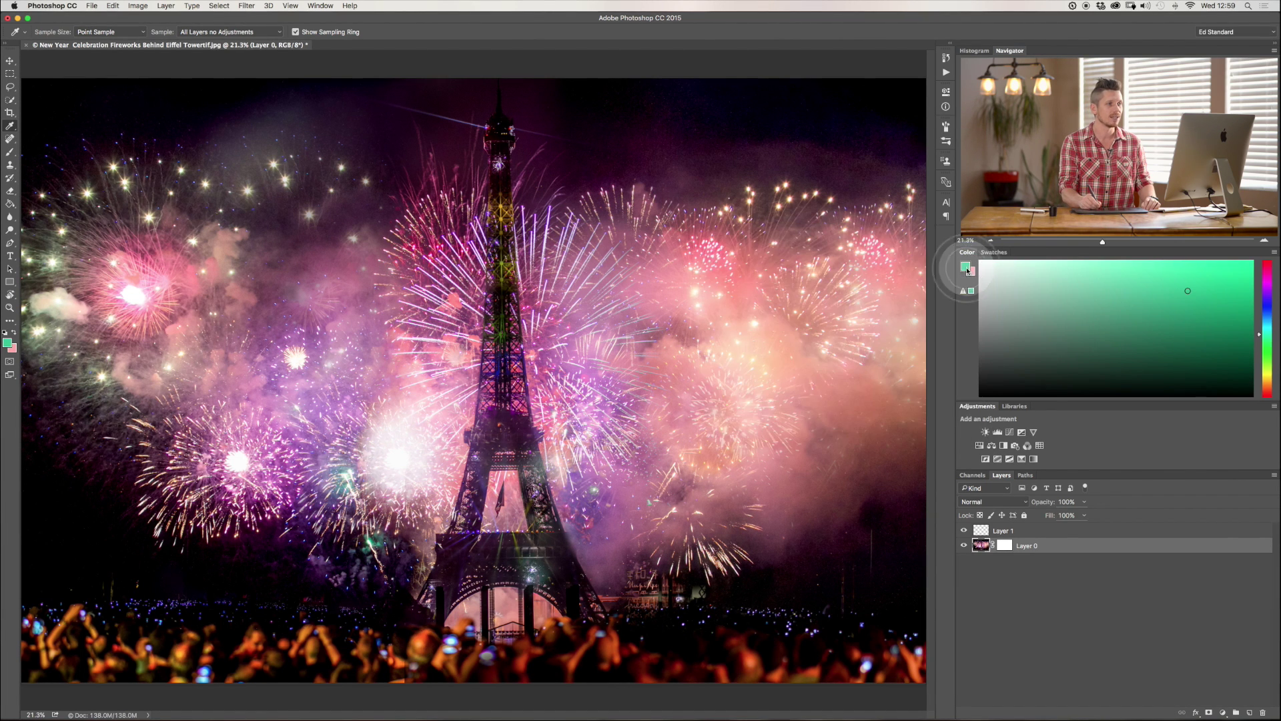
{"action": "left_click_drag", "start_coordinate": [887, 227], "coordinate": [727, 162]}
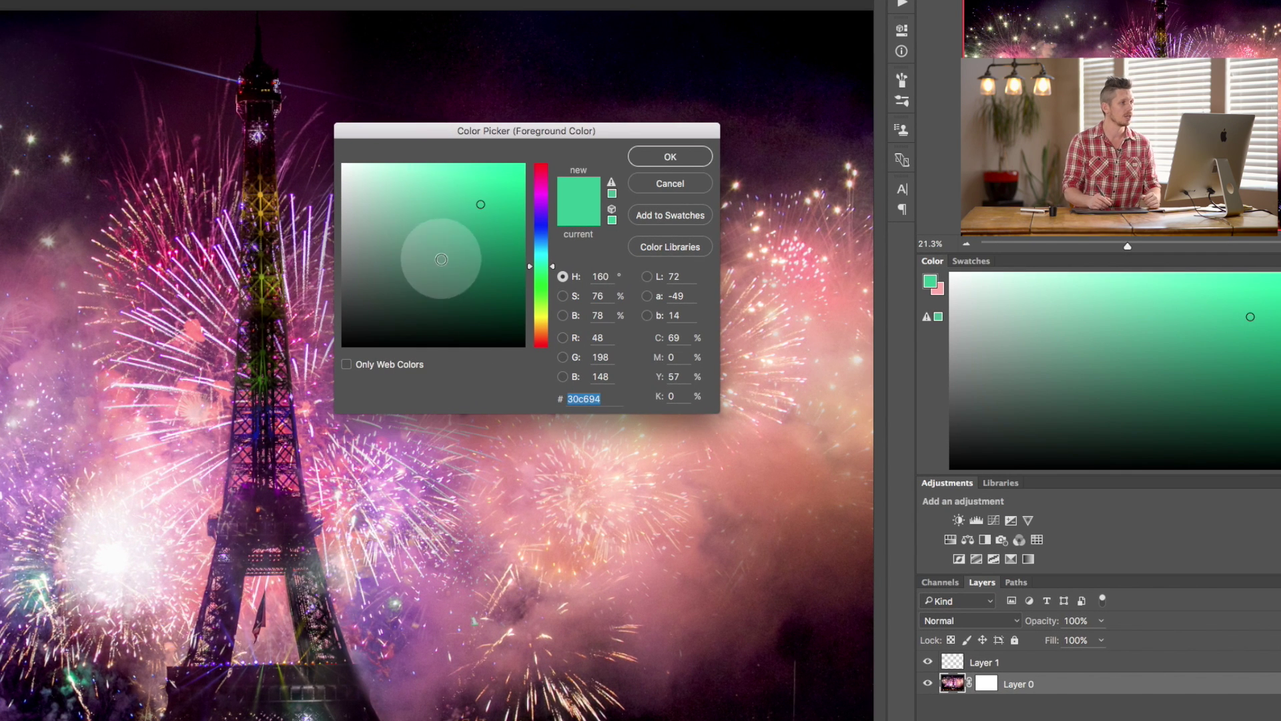
{"action": "left_click", "coordinate": [93, 94]}
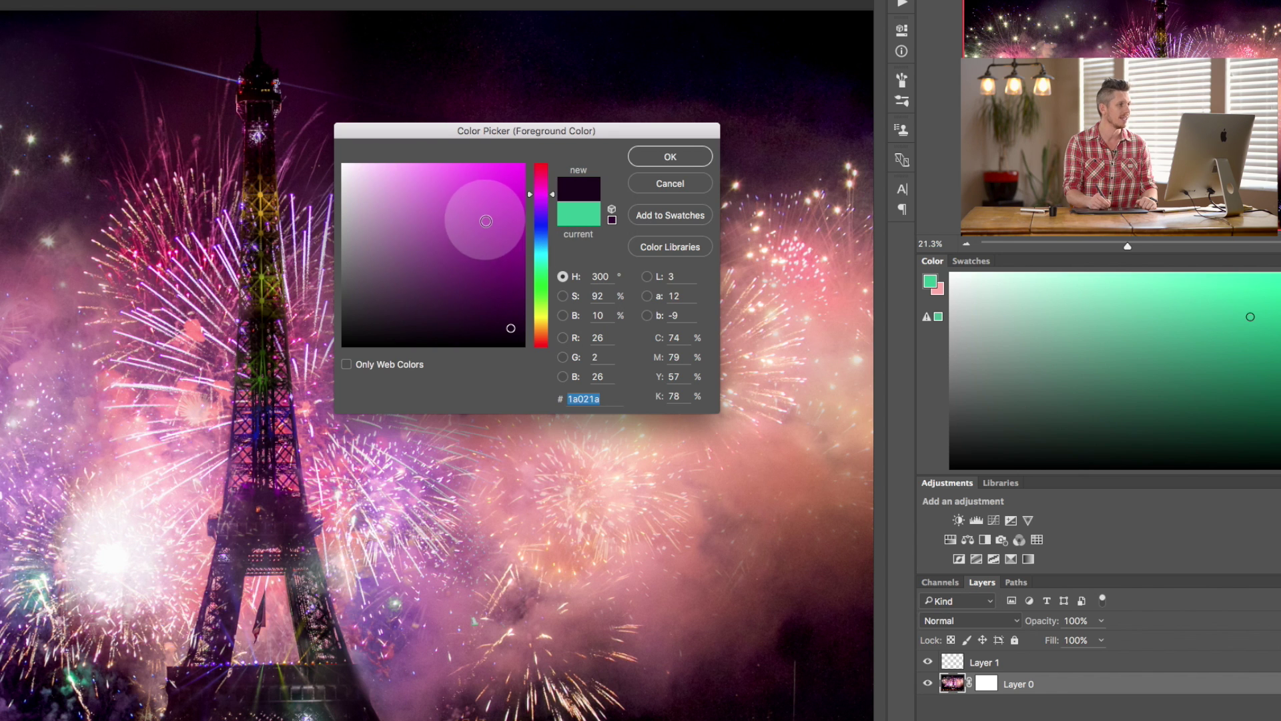
- In the foreground Color Picker, change the colour to purple b242b2, shift the hue to yellow at 47°, and pick the muted gold c6a946
{"action": "mouse_move", "coordinate": [511, 328]}
{"action": "left_mouse_down"}
{"action": "mouse_move", "coordinate": [492, 214]}
{"action": "mouse_move", "coordinate": [458, 218]}
{"action": "left_mouse_up"}
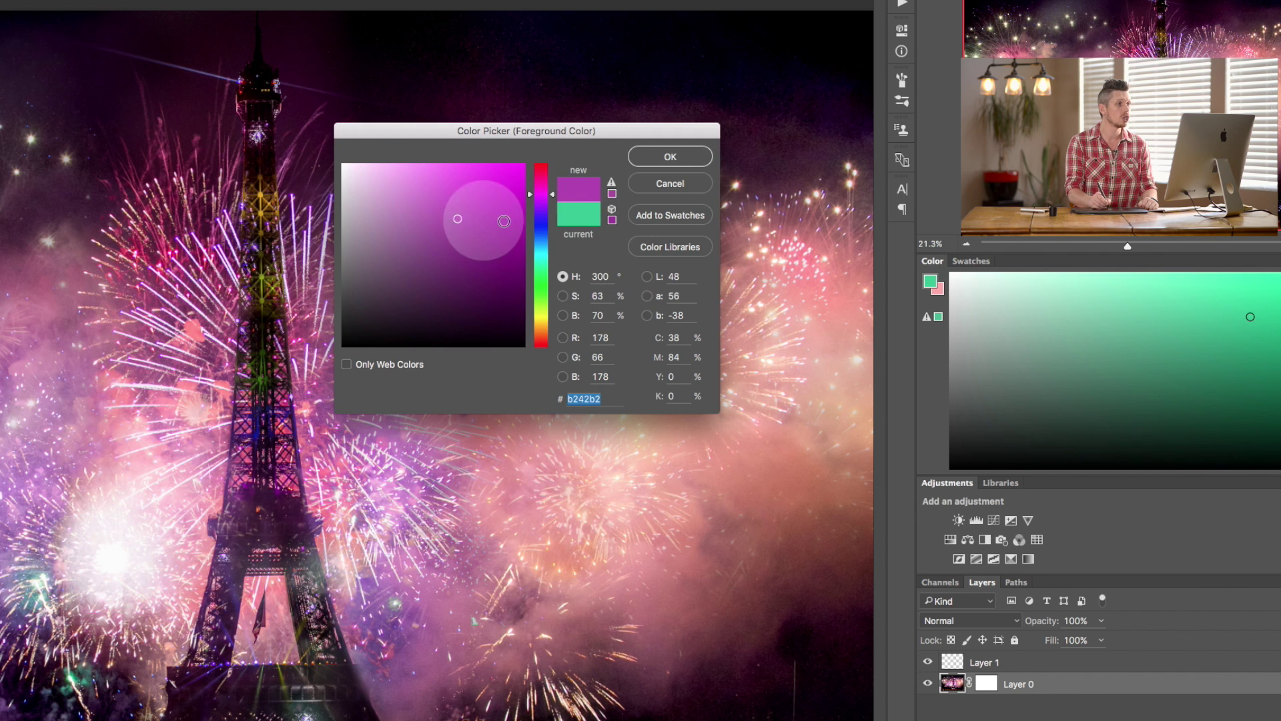
{"action": "left_click_drag", "start_coordinate": [551, 194], "coordinate": [552, 328]}
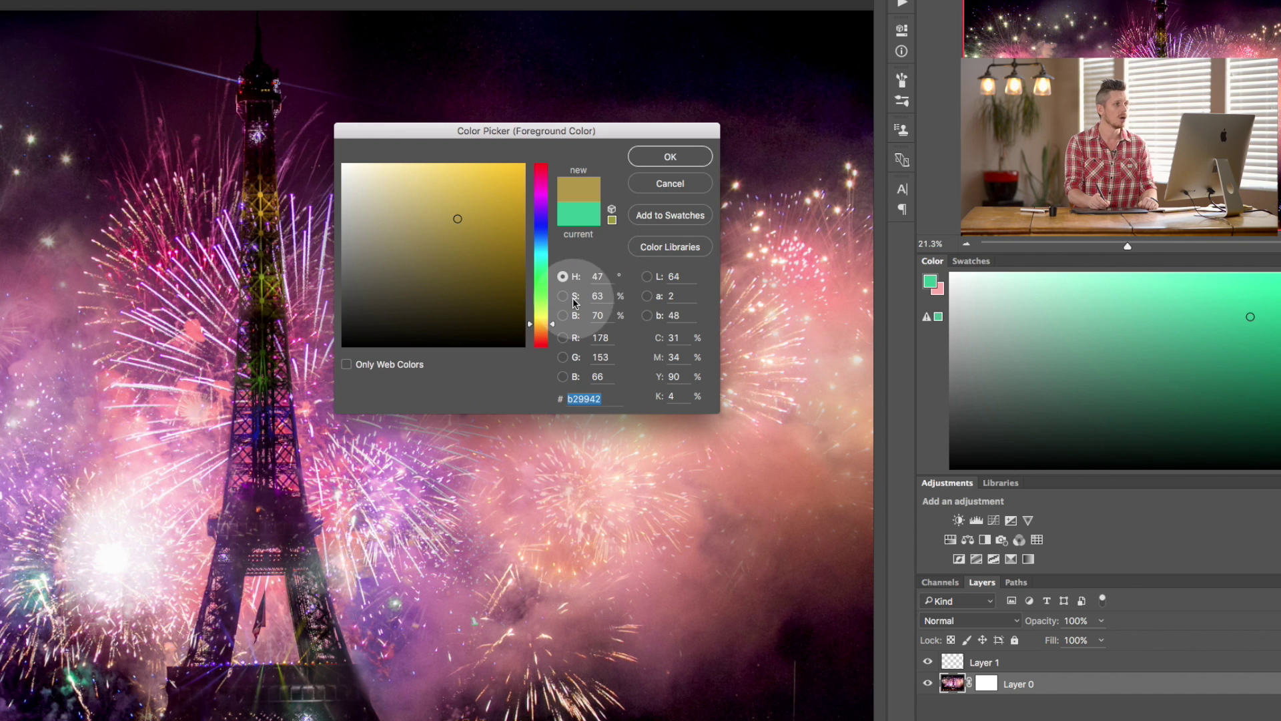
{"action": "mouse_move", "coordinate": [443, 220]}
{"action": "left_mouse_down"}
{"action": "mouse_move", "coordinate": [320, 206]}
{"action": "mouse_move", "coordinate": [435, 217]}
{"action": "mouse_move", "coordinate": [327, 215]}
{"action": "mouse_move", "coordinate": [323, 227]}
{"action": "mouse_move", "coordinate": [541, 231]}
{"action": "mouse_move", "coordinate": [492, 232]}
{"action": "mouse_move", "coordinate": [489, 153]}
{"action": "left_mouse_up"}
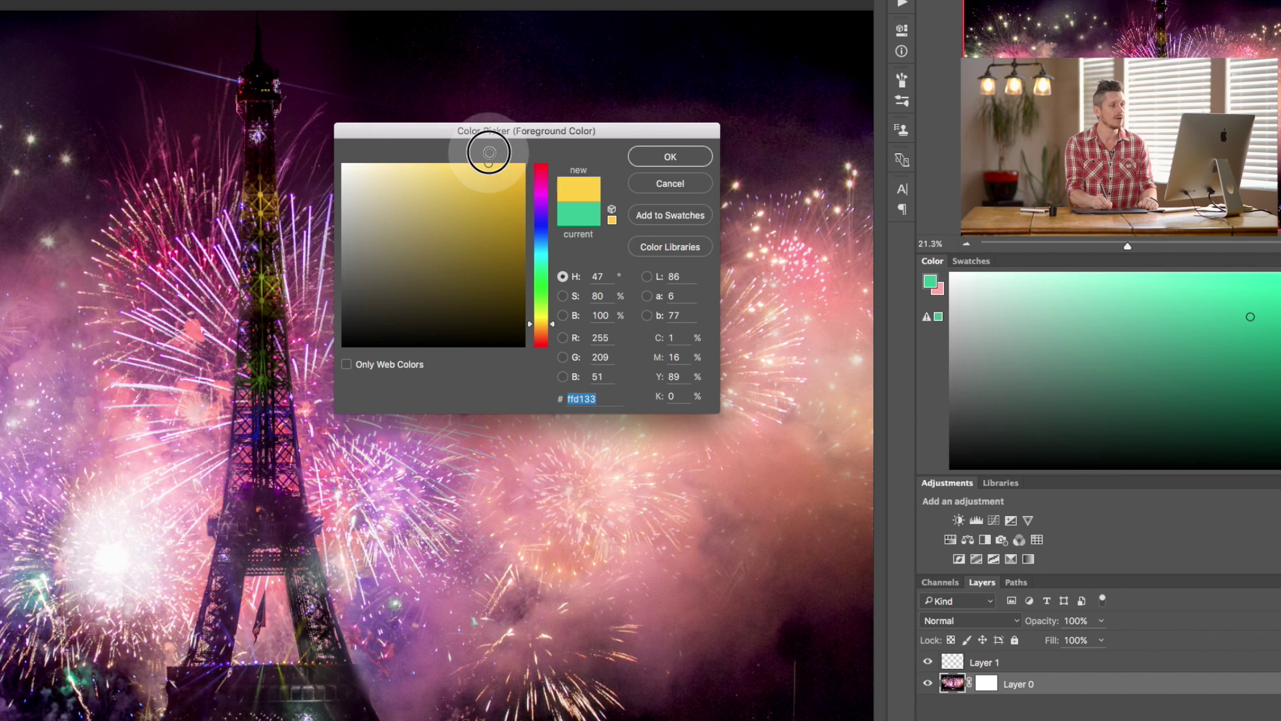
{"action": "left_click_drag", "start_coordinate": [492, 149], "coordinate": [470, 372]}
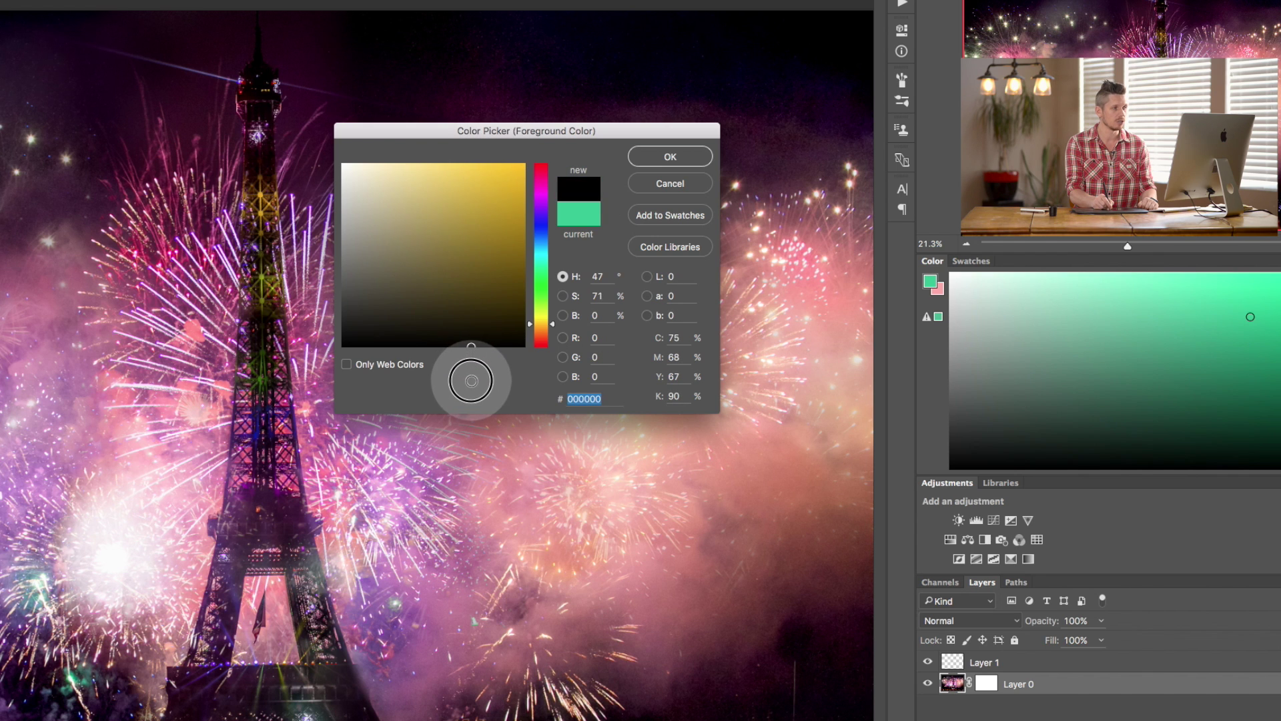
{"action": "mouse_move", "coordinate": [475, 388]}
{"action": "left_mouse_down"}
{"action": "mouse_move", "coordinate": [443, 134]}
{"action": "mouse_move", "coordinate": [336, 120]}
{"action": "mouse_move", "coordinate": [309, 364]}
{"action": "mouse_move", "coordinate": [532, 146]}
{"action": "mouse_move", "coordinate": [537, 313]}
{"action": "mouse_move", "coordinate": [534, 182]}
{"action": "mouse_move", "coordinate": [530, 246]}
{"action": "mouse_move", "coordinate": [518, 195]}
{"action": "mouse_move", "coordinate": [518, 358]}
{"action": "mouse_move", "coordinate": [532, 247]}
{"action": "mouse_move", "coordinate": [523, 94]}
{"action": "left_mouse_up"}
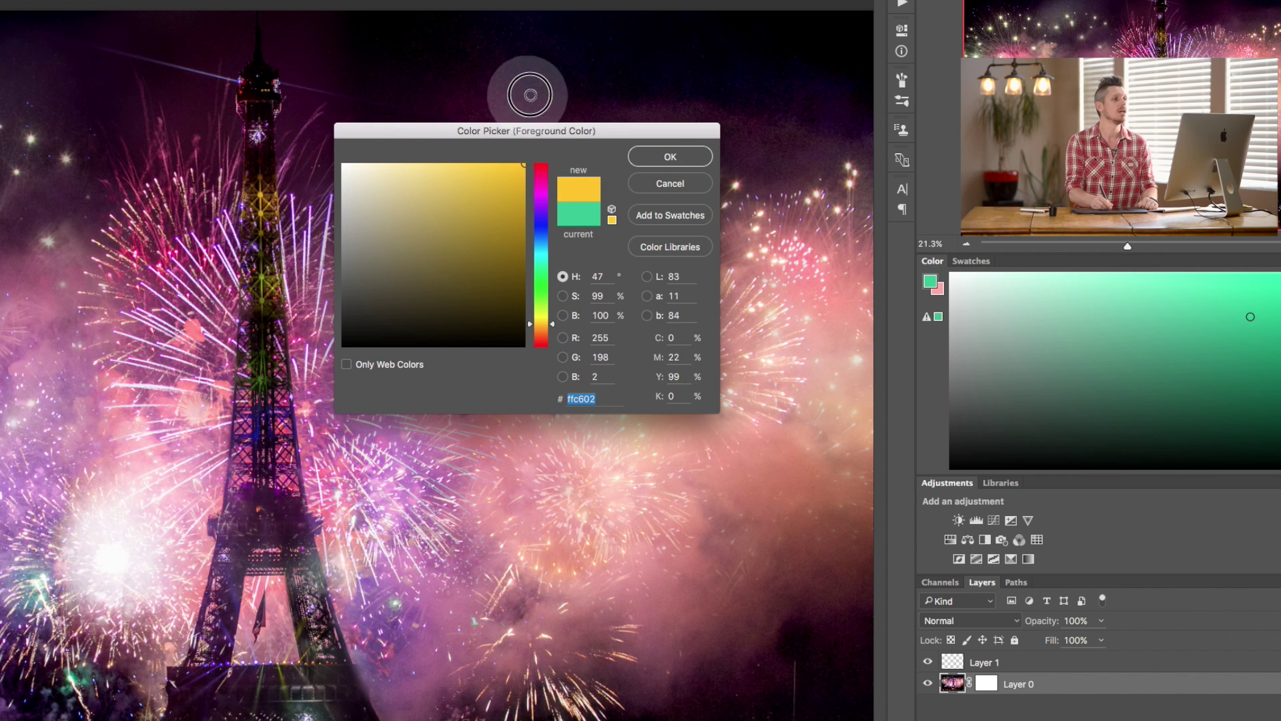
{"action": "left_click", "coordinate": [460, 205]}
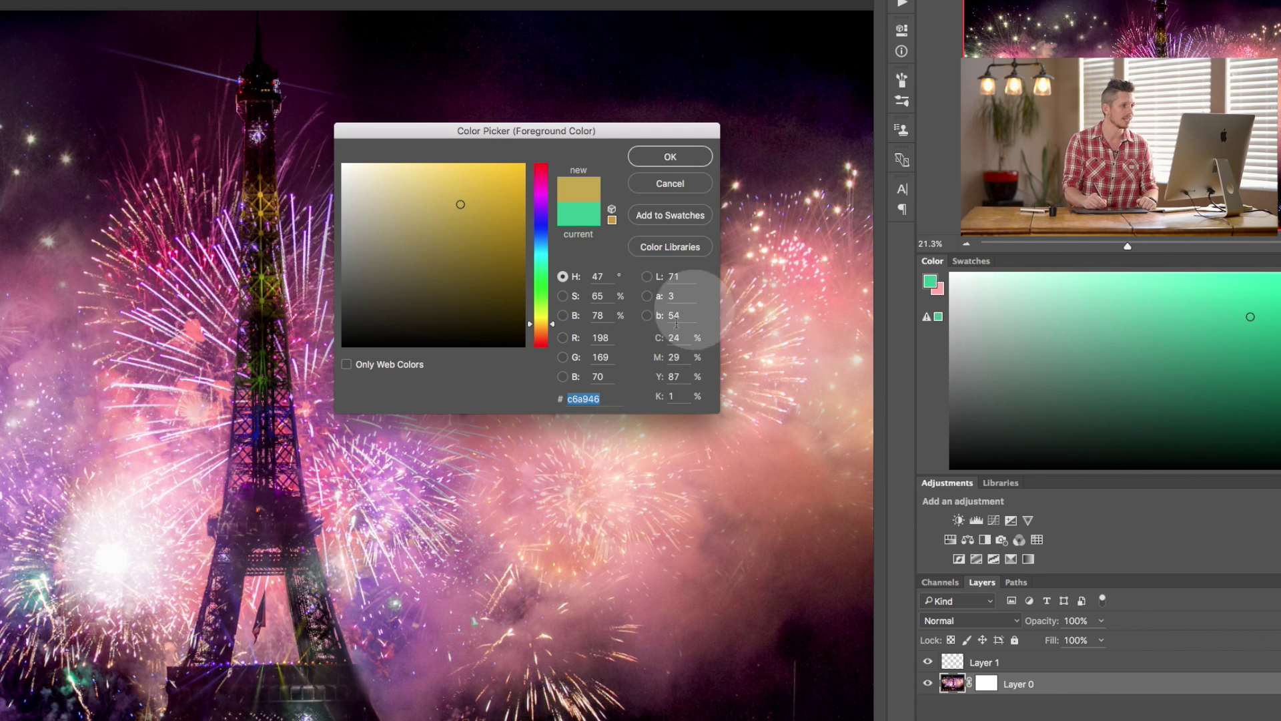
- Try out the magenta and yellow CMYK fields, move the Color Picker higher, and set the hex value to c6a964
{"action": "left_click", "coordinate": [656, 359]}
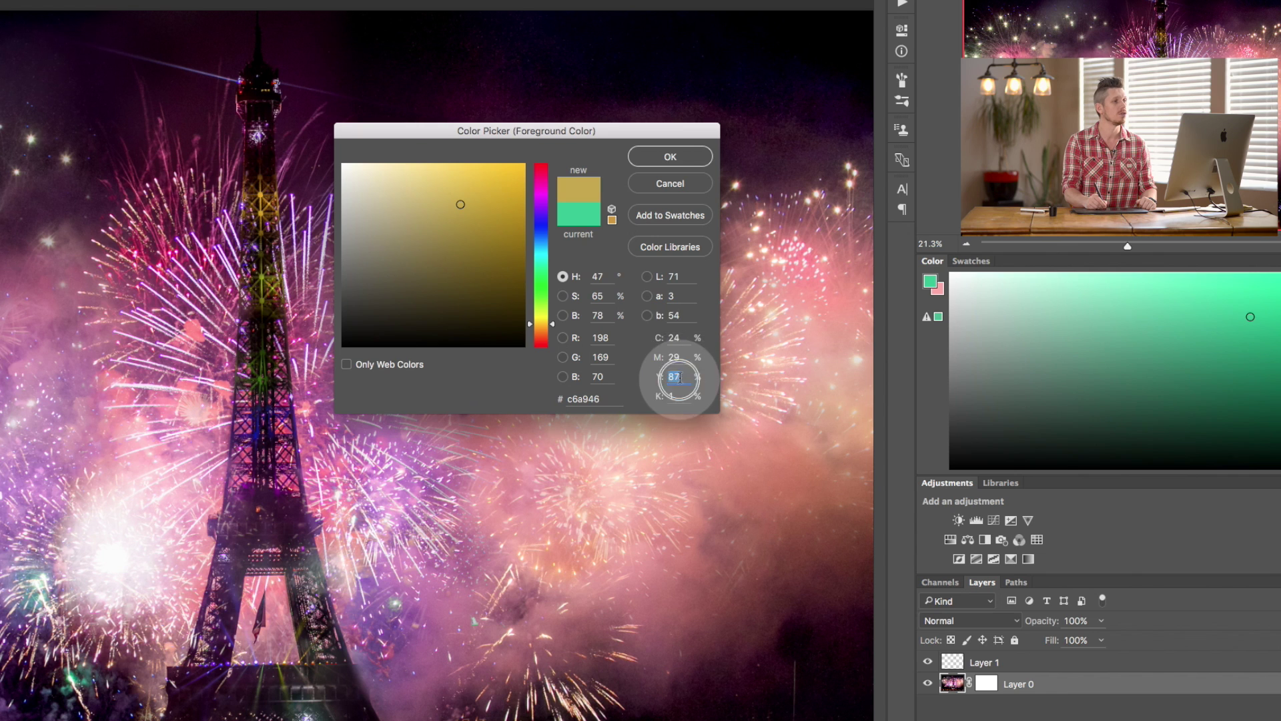
{"action": "left_click", "coordinate": [671, 359]}
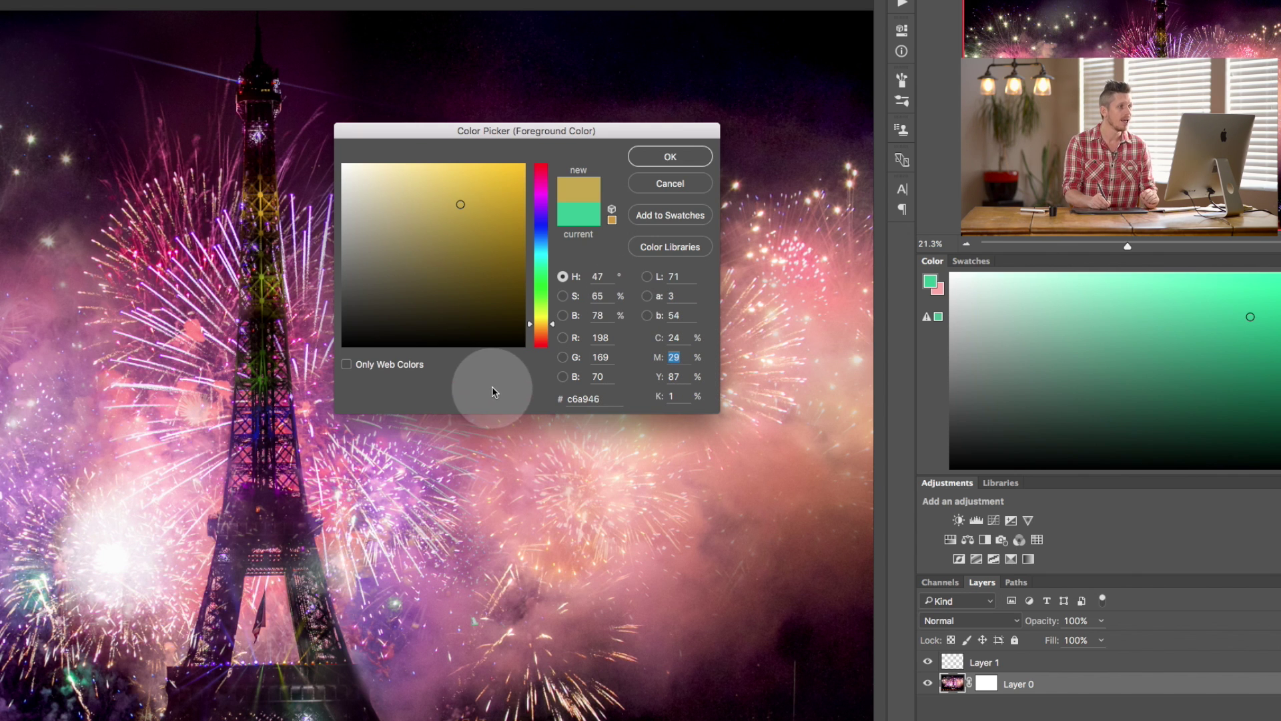
{"action": "left_click_drag", "start_coordinate": [607, 132], "coordinate": [593, 88]}
{"action": "double_click", "coordinate": [572, 357]}
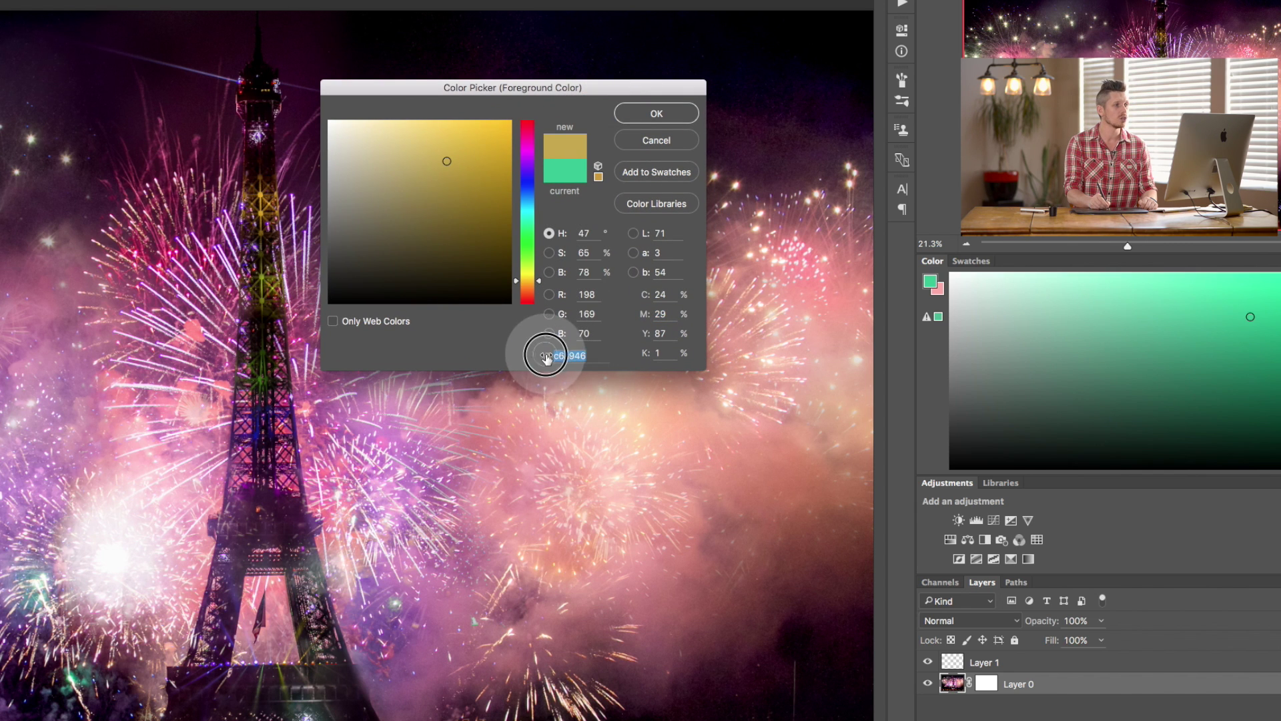
{"action": "type", "text": "c6a96d"}
{"action": "double_click", "coordinate": [575, 359]}
{"action": "type", "text": "c6a964"}
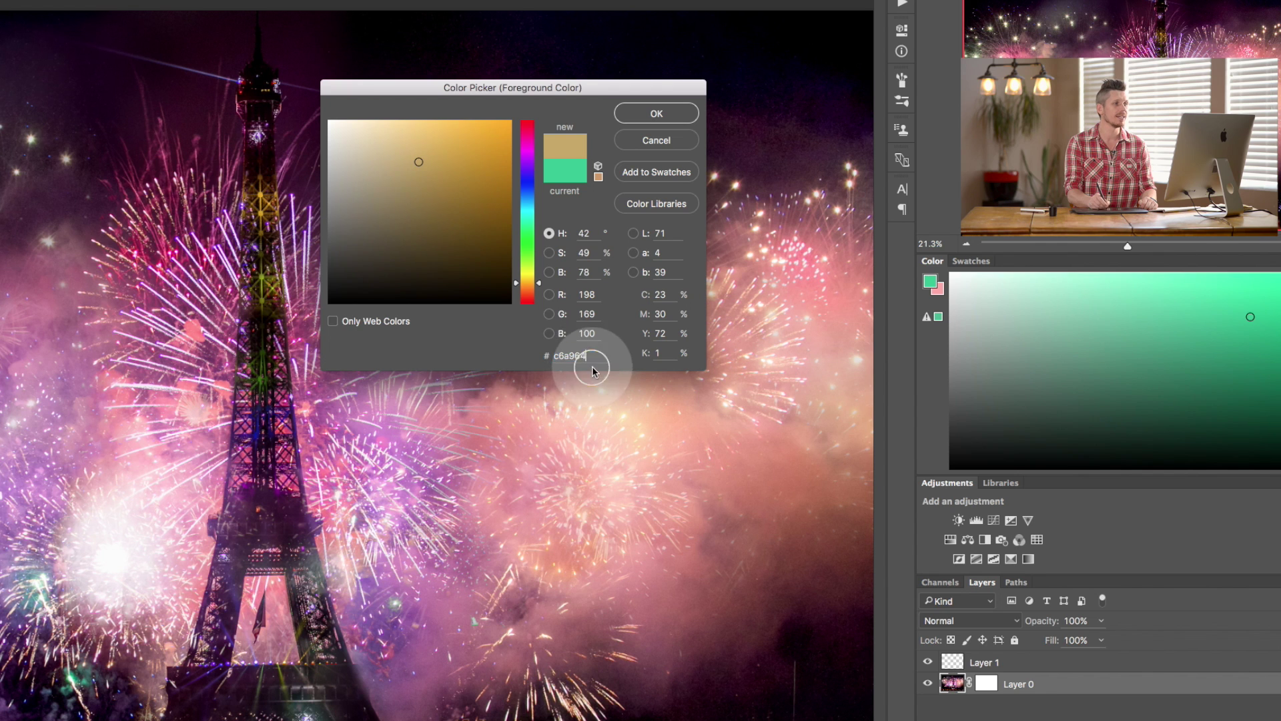
{"action": "double_click", "coordinate": [588, 356]}
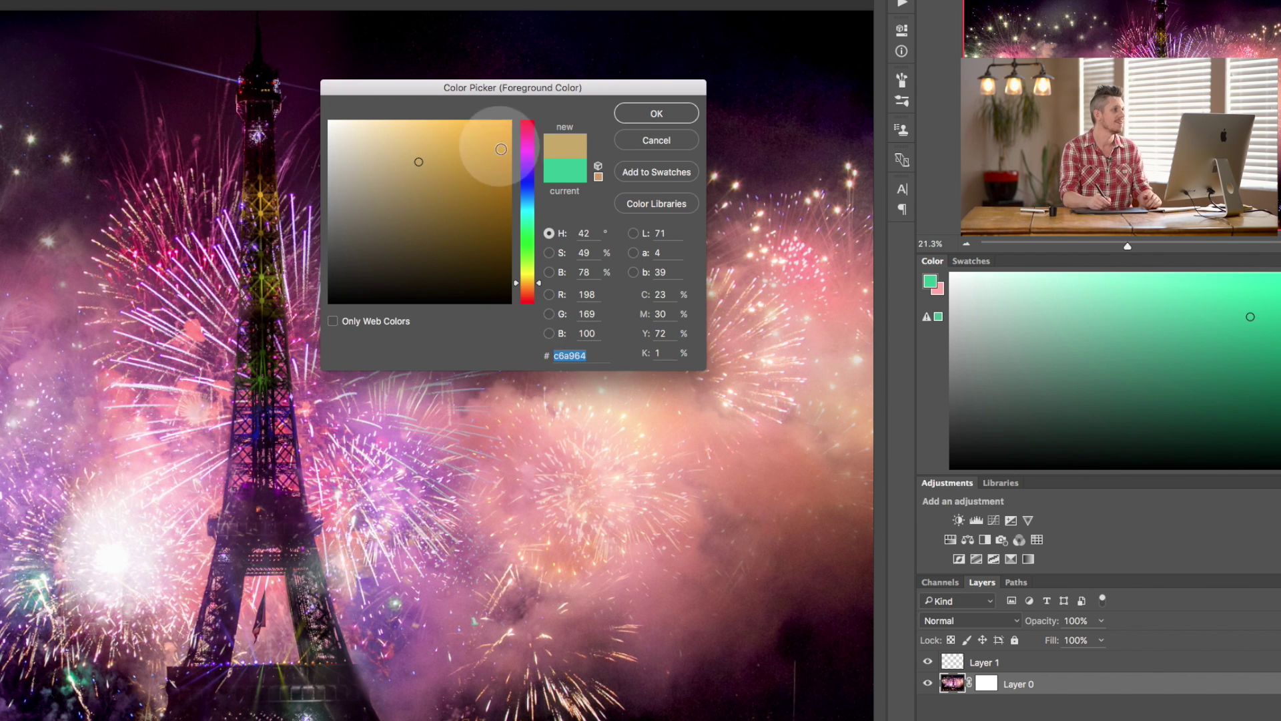
- Adjust the shade and hue to reach bright yellow ffd800, and replace it with the web-safe yellow ffcc00
{"action": "left_click", "coordinate": [470, 152]}
{"action": "left_click", "coordinate": [406, 213]}
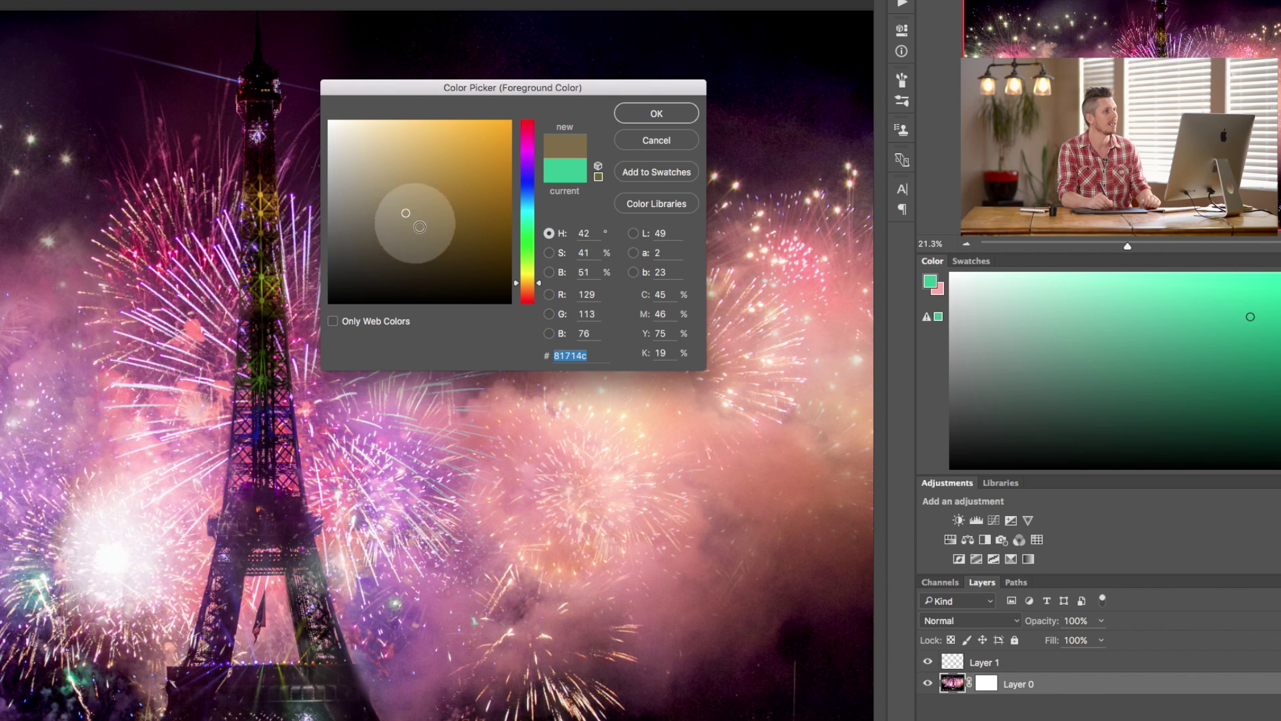
{"action": "left_click", "coordinate": [530, 275]}
{"action": "left_click_drag", "start_coordinate": [534, 284], "coordinate": [532, 287]}
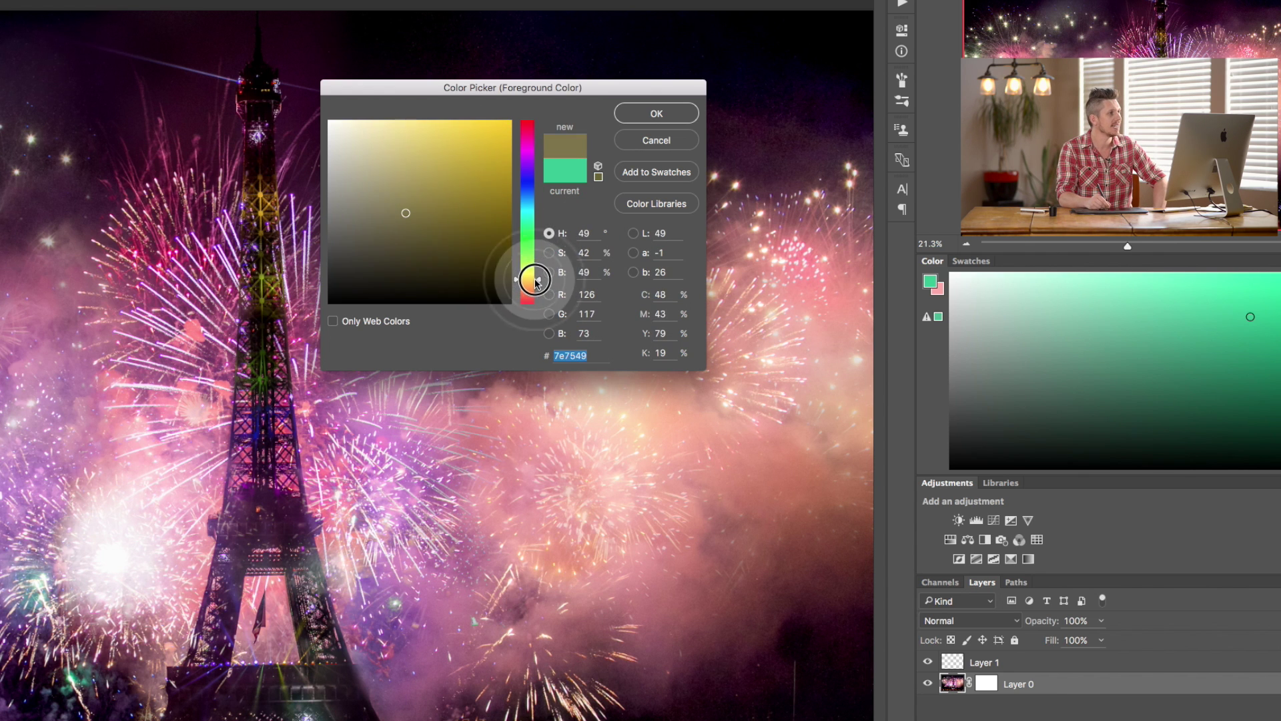
{"action": "left_click_drag", "start_coordinate": [466, 186], "coordinate": [564, 40]}
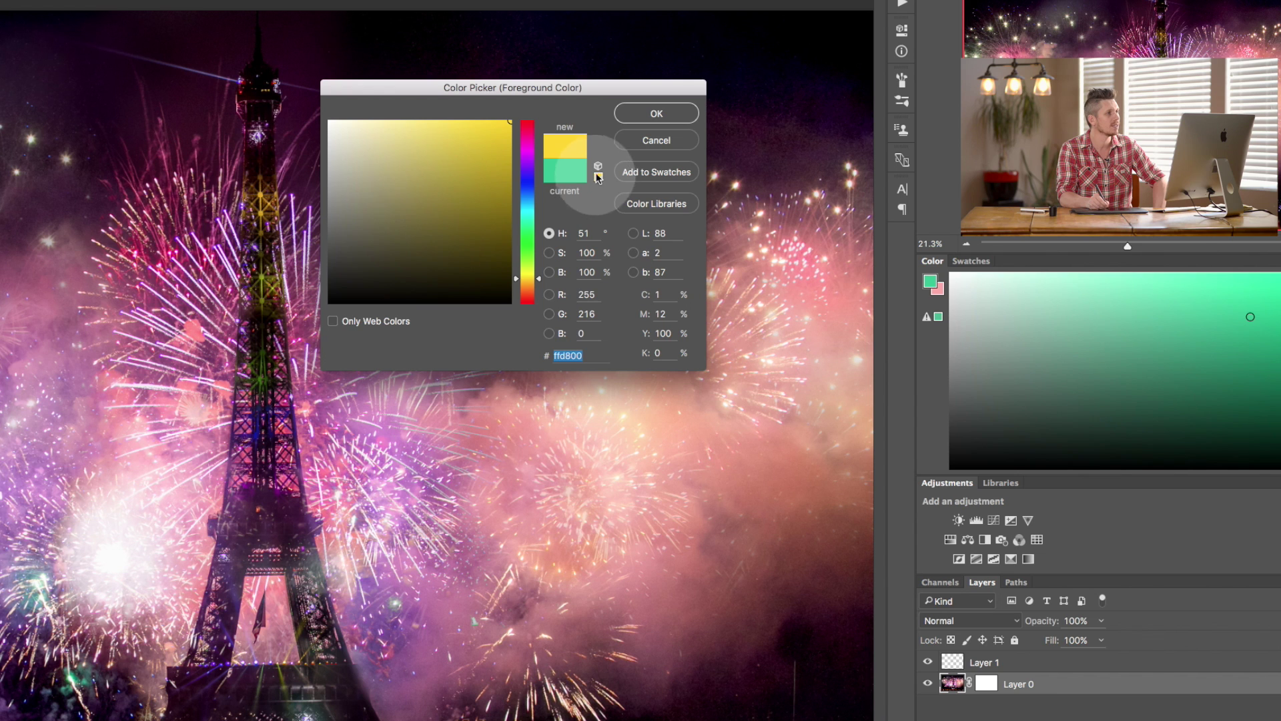
{"action": "mouse_move", "coordinate": [427, 167]}
{"action": "left_mouse_down"}
{"action": "mouse_move", "coordinate": [395, 135]}
{"action": "mouse_move", "coordinate": [449, 140]}
{"action": "mouse_move", "coordinate": [501, 125]}
{"action": "left_mouse_up"}
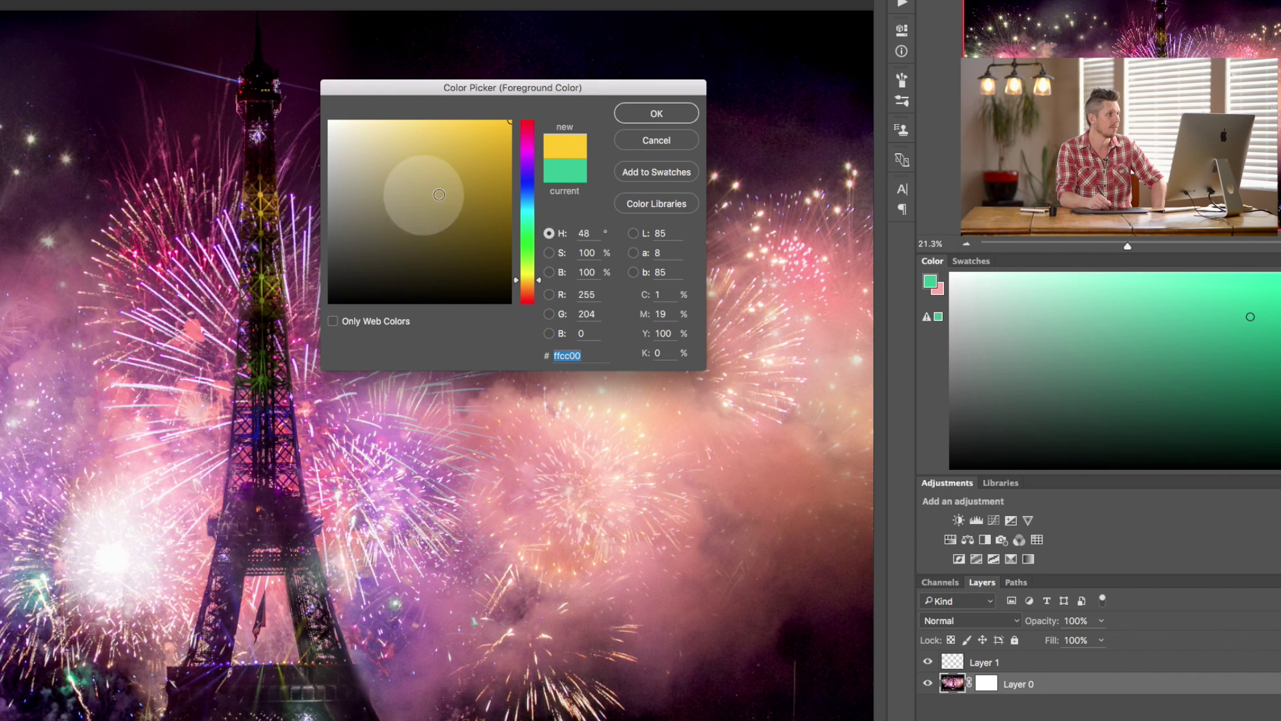
- Pick gold c1a122, try blue 336699 with only web colours allowed, and cancel the Color Picker
{"action": "left_click", "coordinate": [479, 164]}
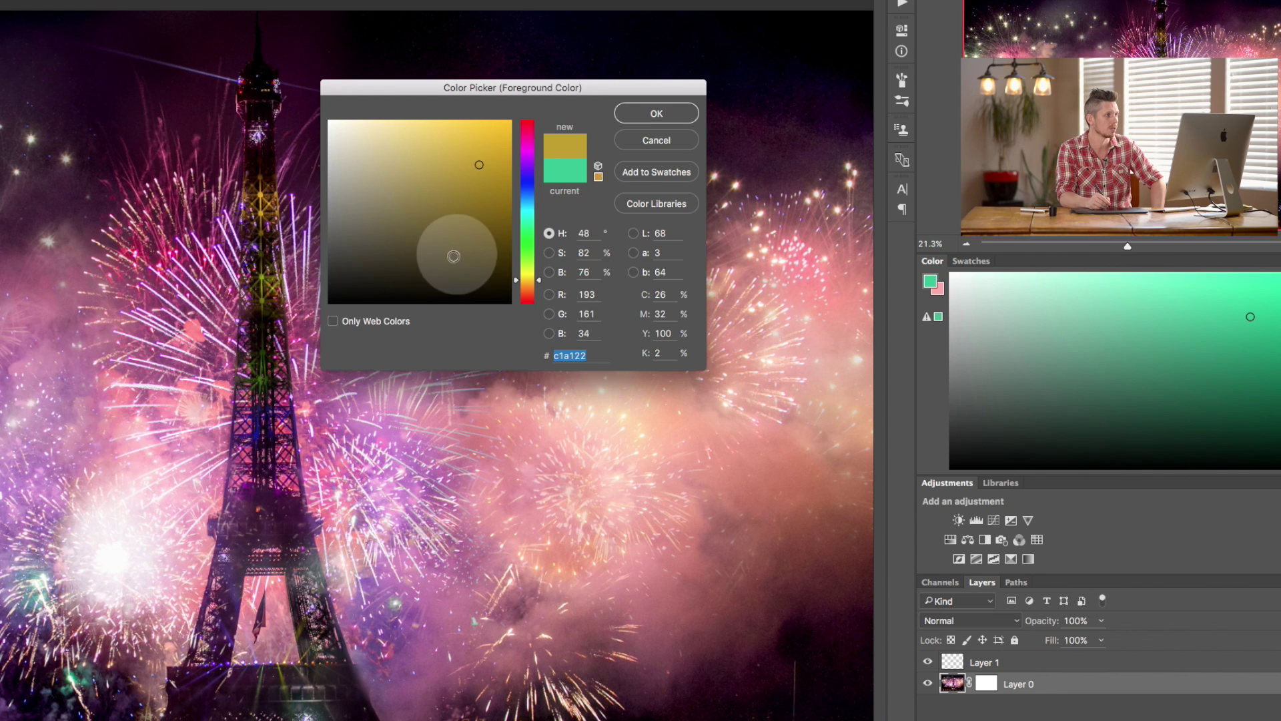
{"action": "left_click", "coordinate": [333, 321]}
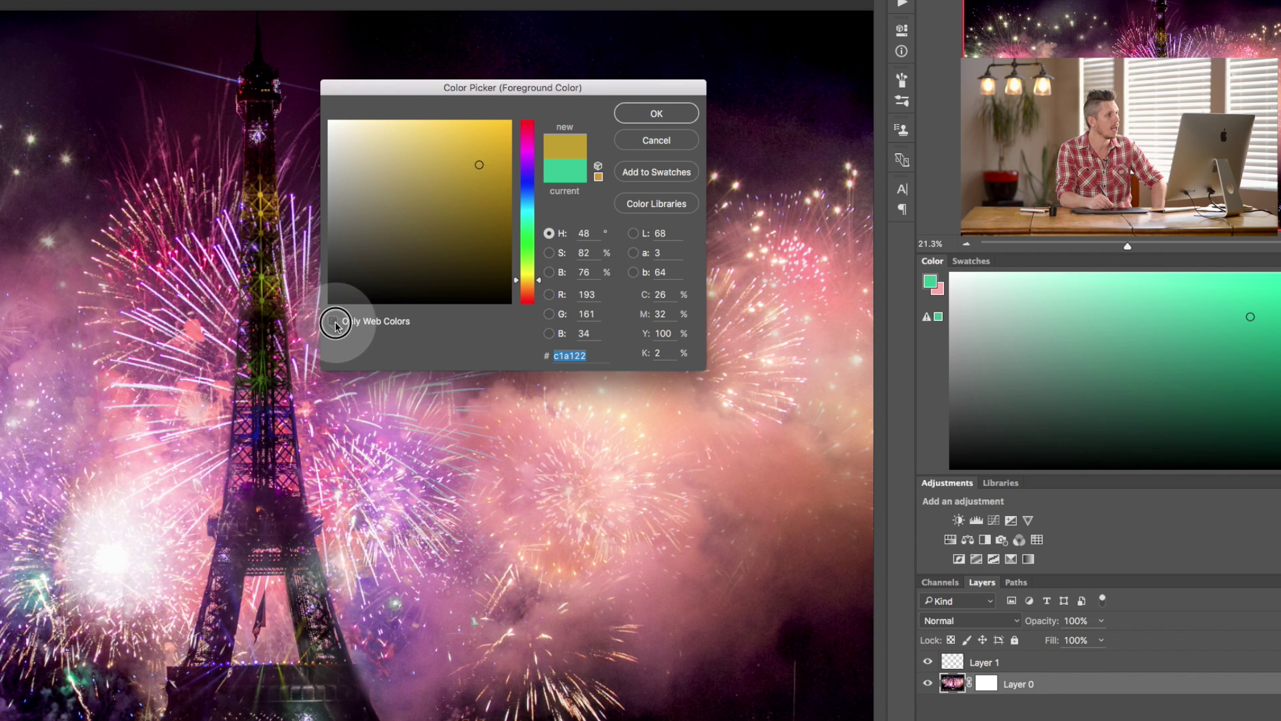
{"action": "left_click_drag", "start_coordinate": [539, 279], "coordinate": [525, 192]}
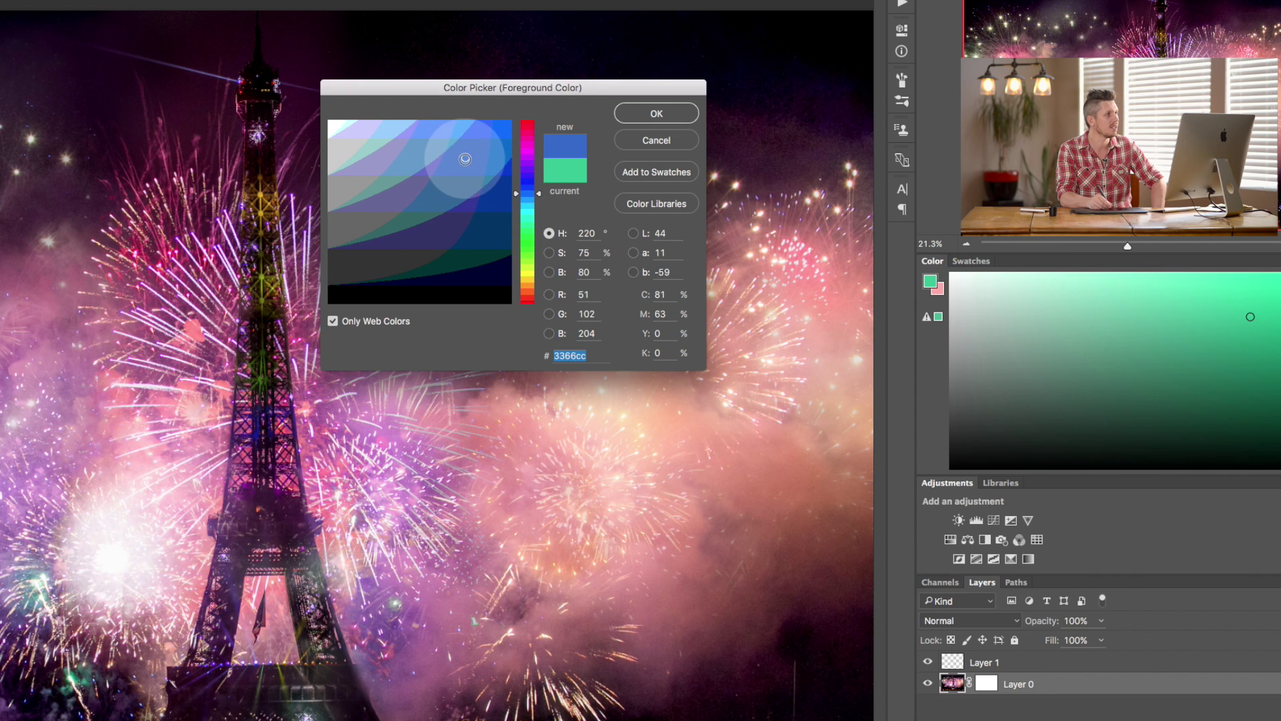
{"action": "left_click_drag", "start_coordinate": [429, 160], "coordinate": [463, 186]}
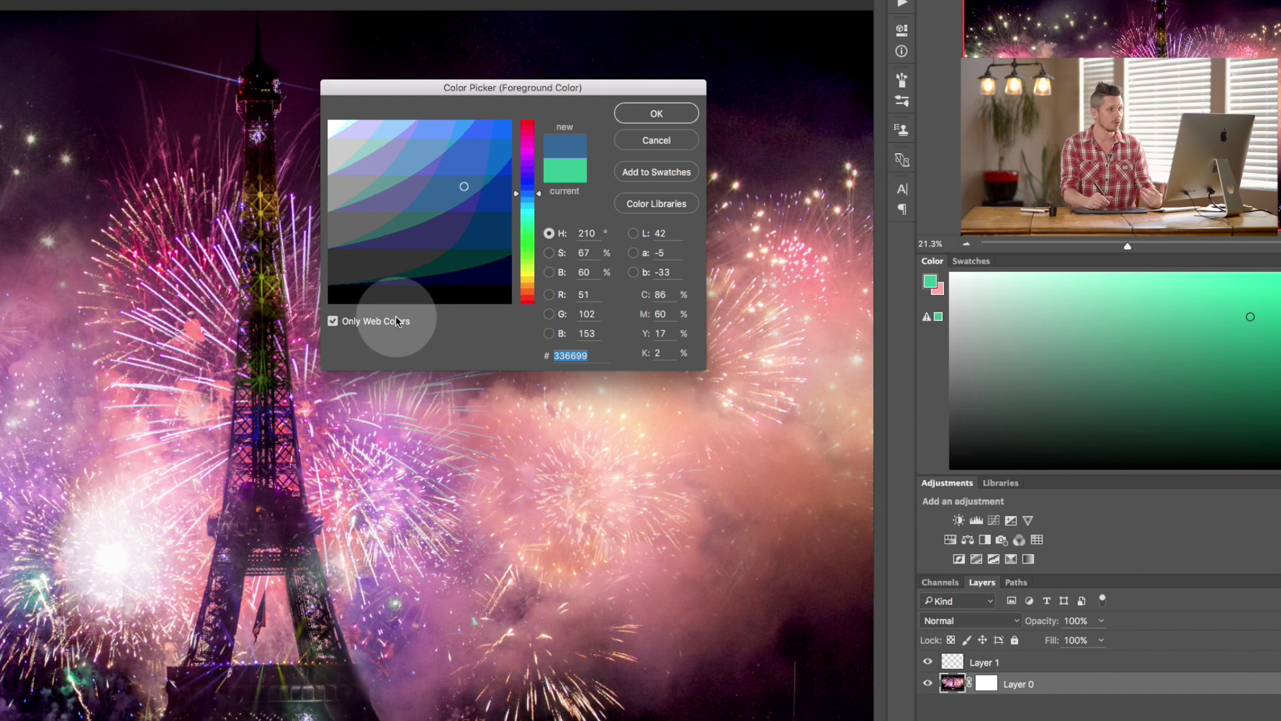
{"action": "left_click", "coordinate": [658, 140]}
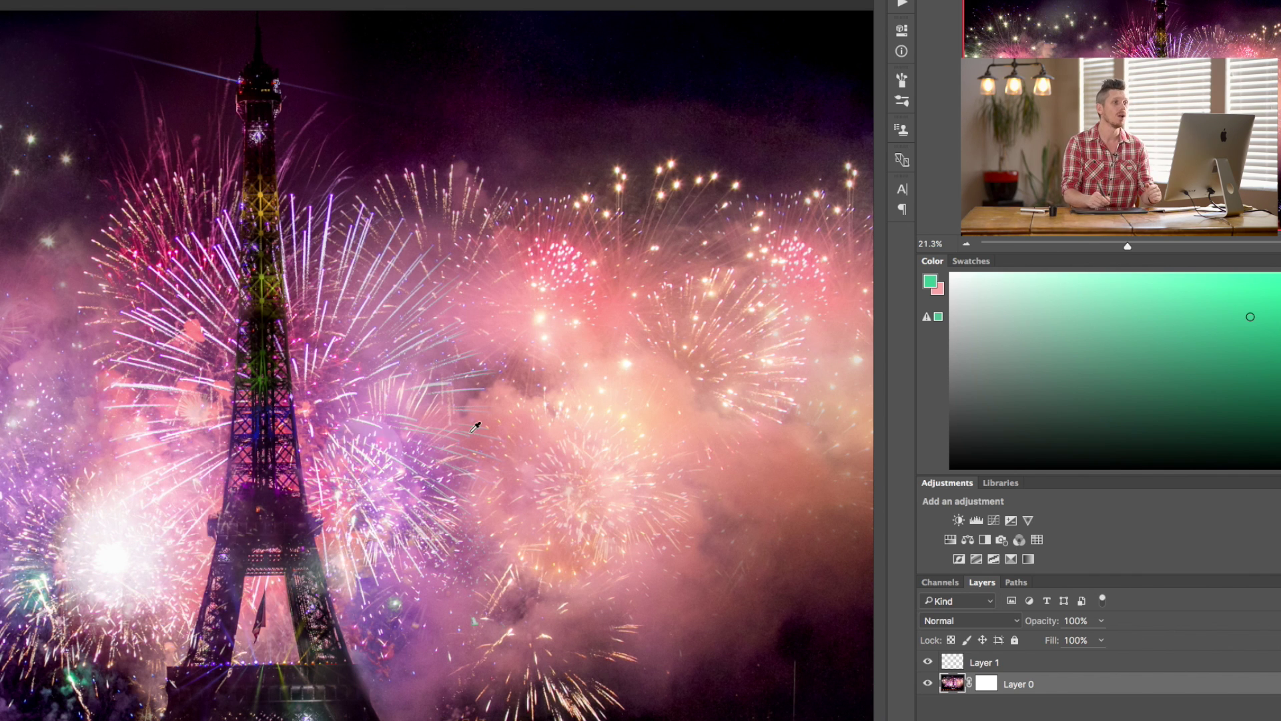
- Replace the out-of-gamut green foreground with its printable match, and try other green shades in the colour field
{"action": "left_click", "coordinate": [937, 318]}
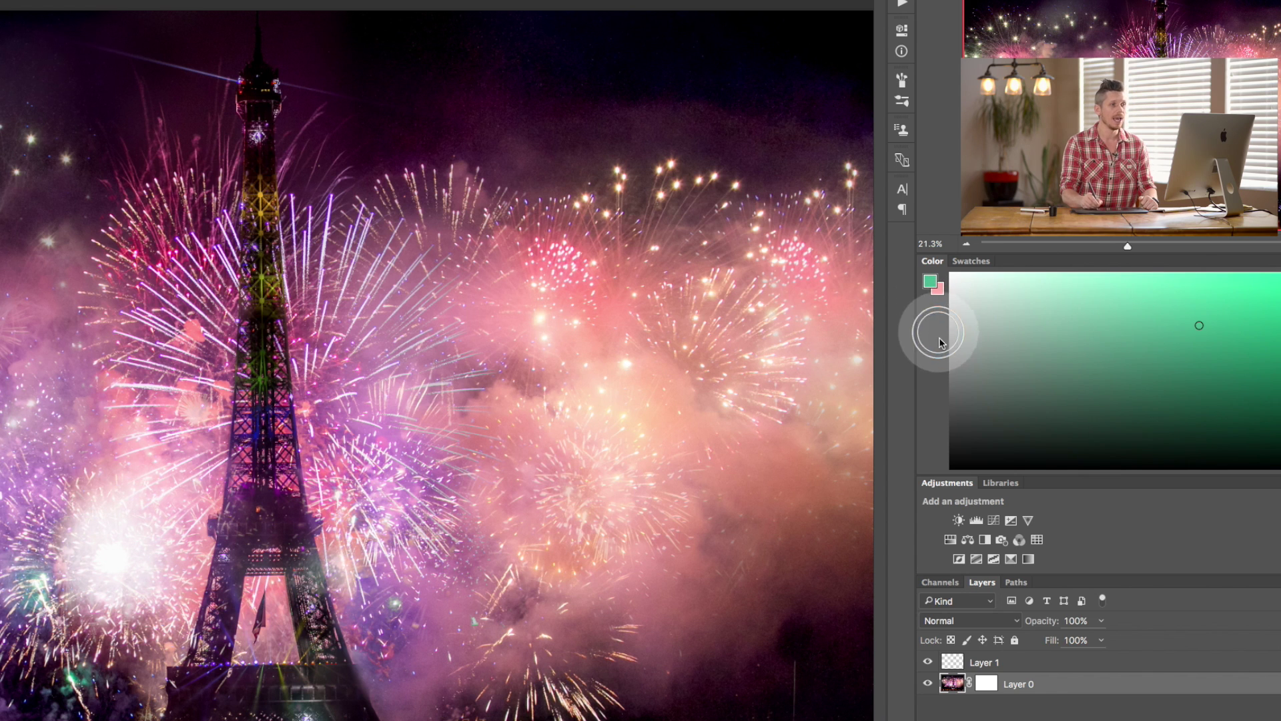
{"action": "mouse_move", "coordinate": [1055, 429]}
{"action": "left_mouse_down"}
{"action": "mouse_move", "coordinate": [1101, 367]}
{"action": "mouse_move", "coordinate": [1244, 317]}
{"action": "mouse_move", "coordinate": [1241, 306]}
{"action": "left_mouse_up"}
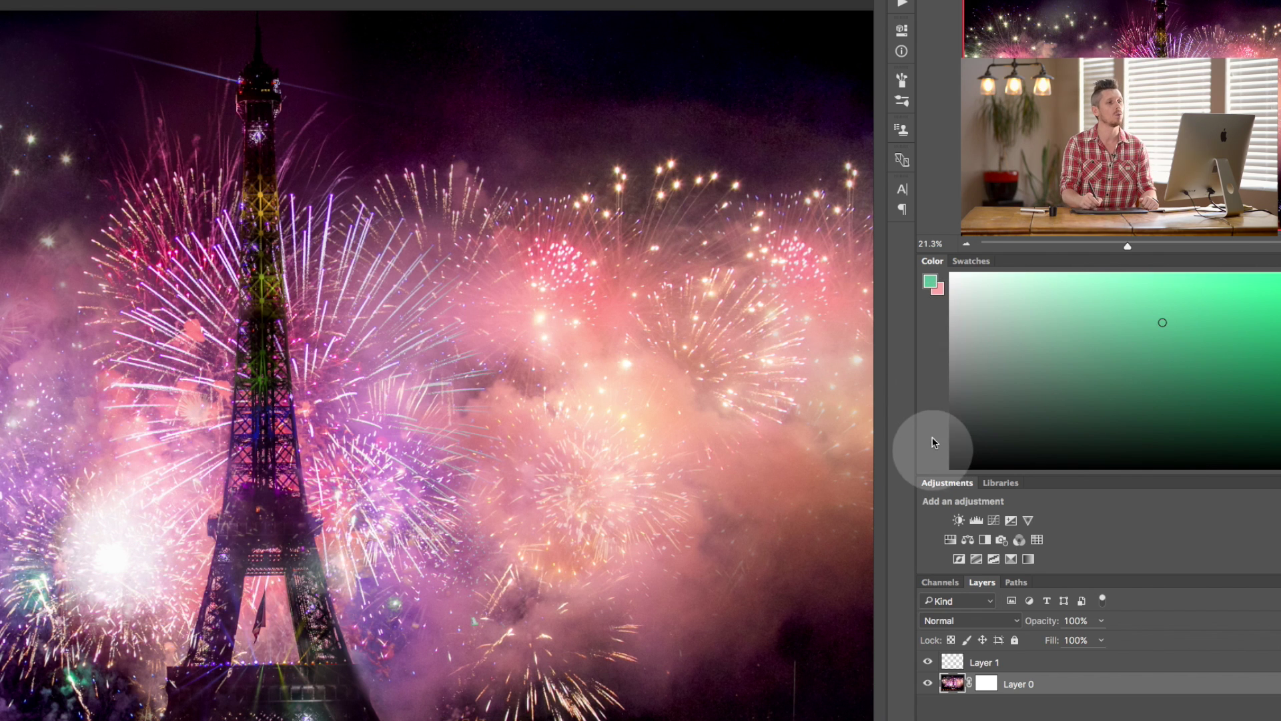
{"action": "left_click", "coordinate": [1259, 292]}
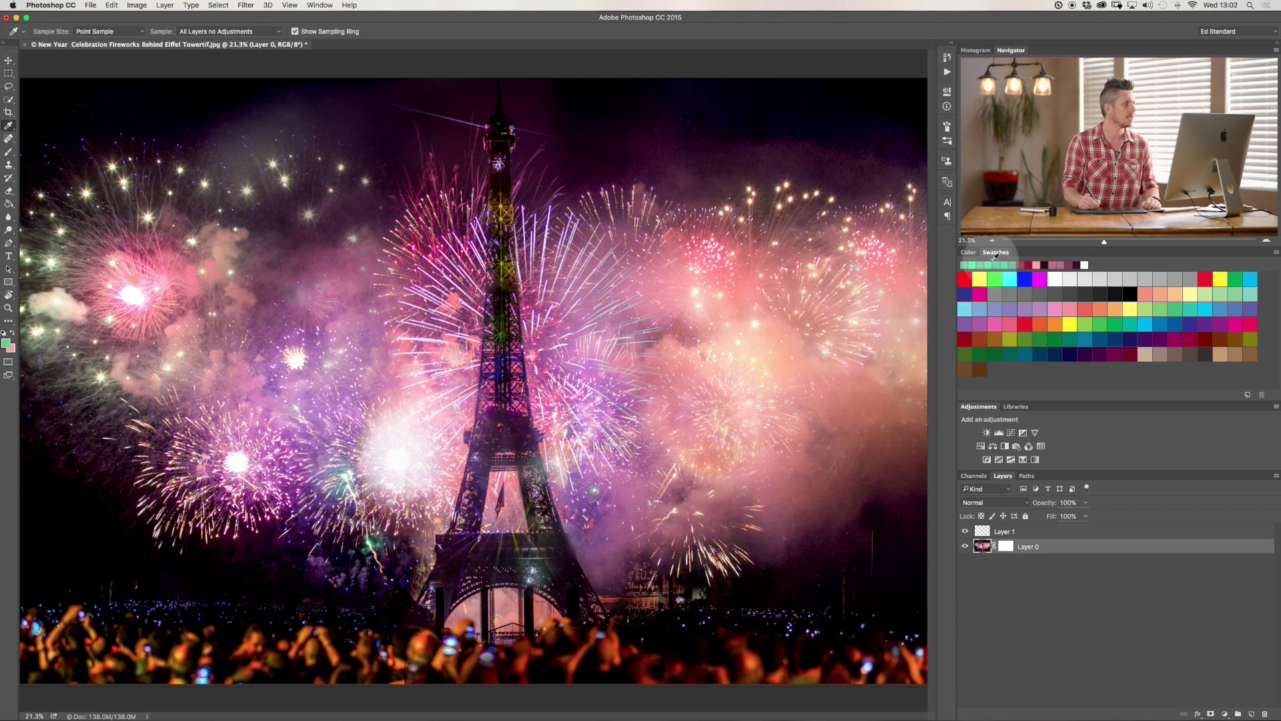
- Check where Swatches is found in the list of available panels
{"action": "left_click", "coordinate": [290, 5]}
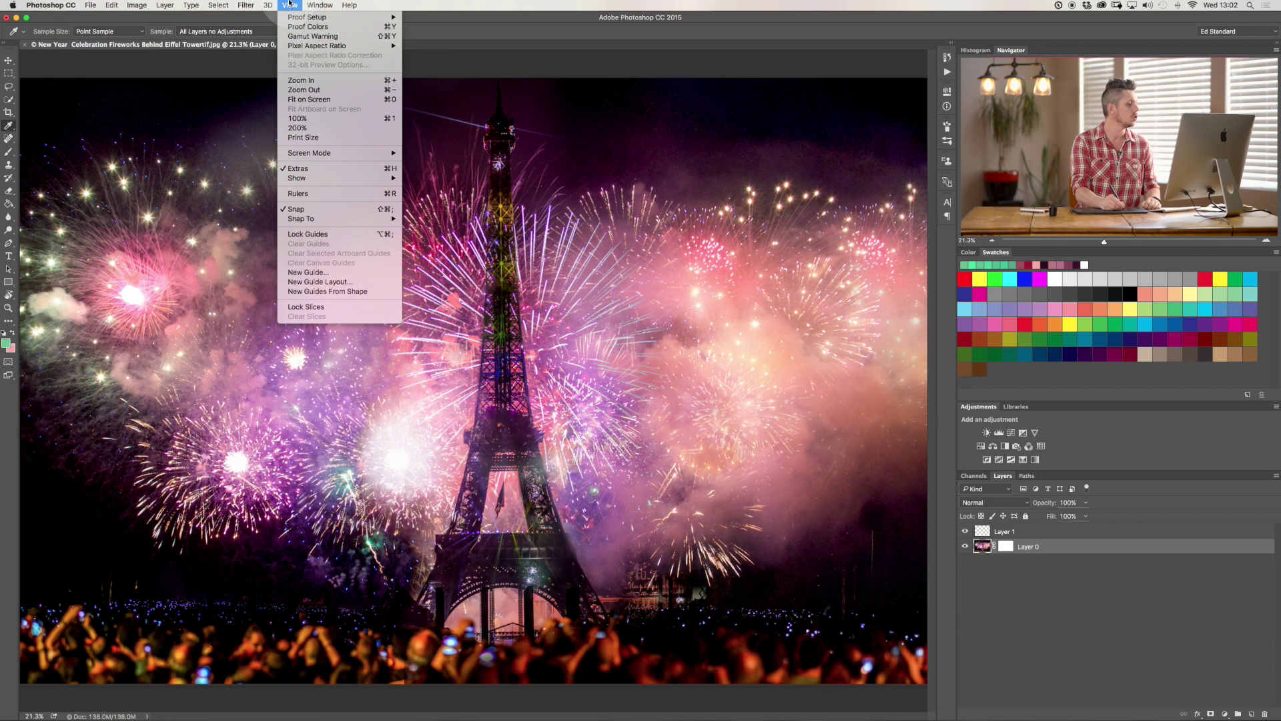
{"action": "mouse_move", "coordinate": [320, 5]}
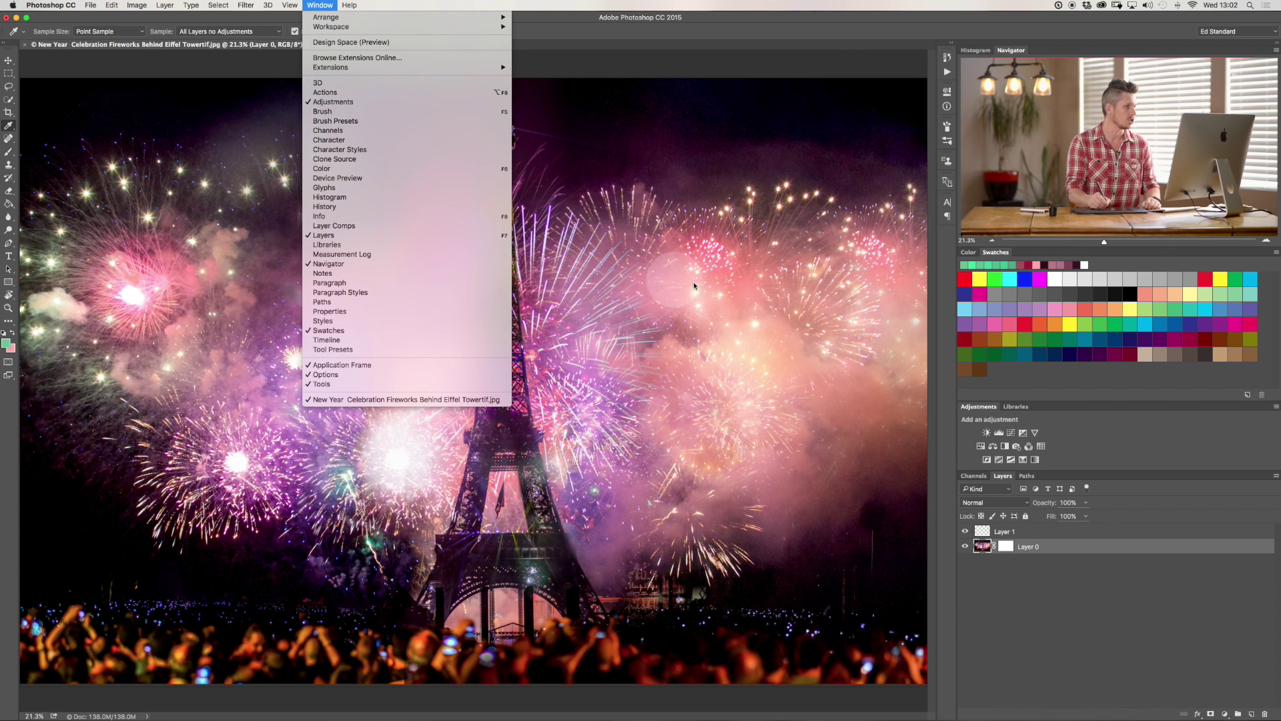
{"action": "left_click", "coordinate": [1100, 388]}
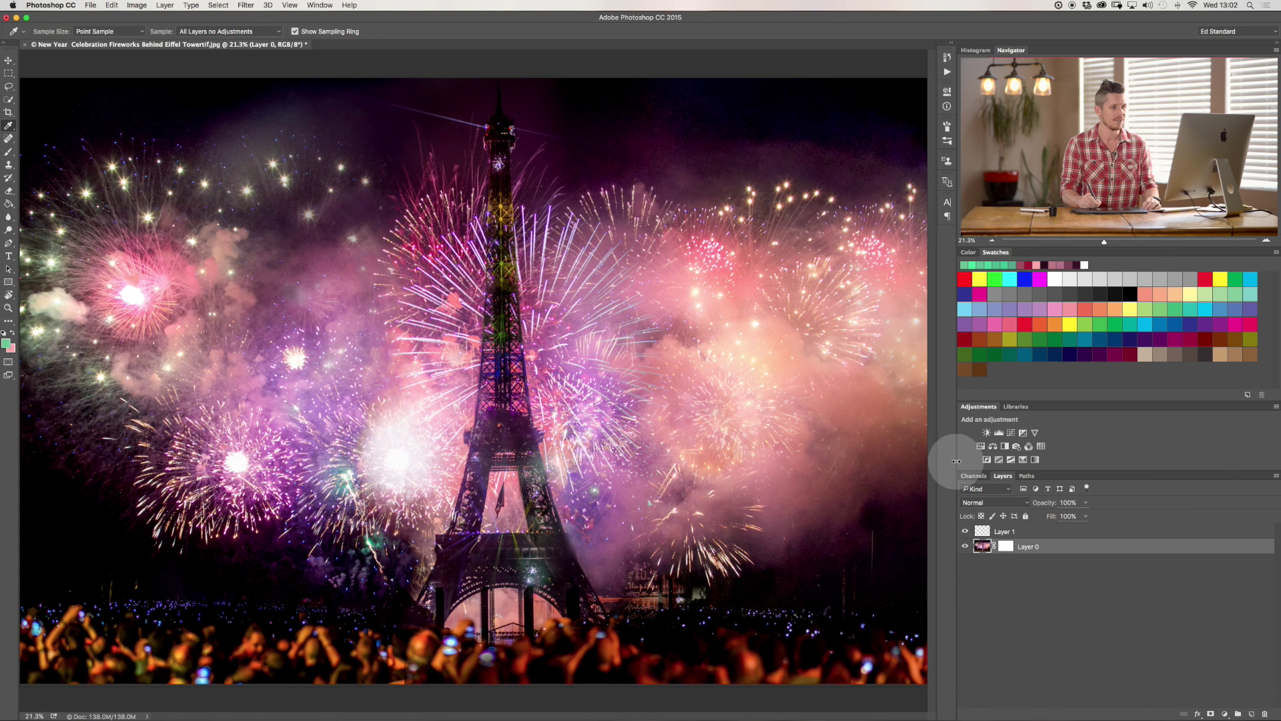
- Try a narrower panel column, and choose green, red and finally pink as the foreground colour from the swatches
{"action": "left_click_drag", "start_coordinate": [956, 460], "coordinate": [1019, 451]}
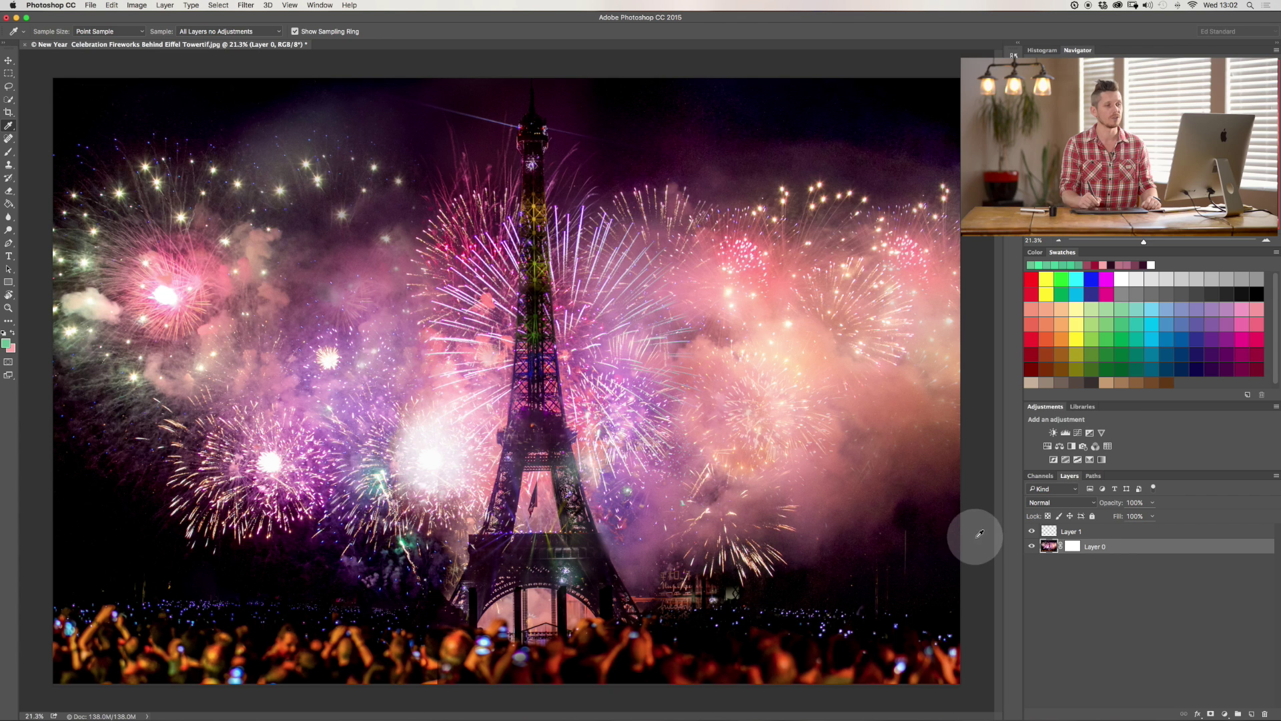
{"action": "left_click", "coordinate": [1135, 321]}
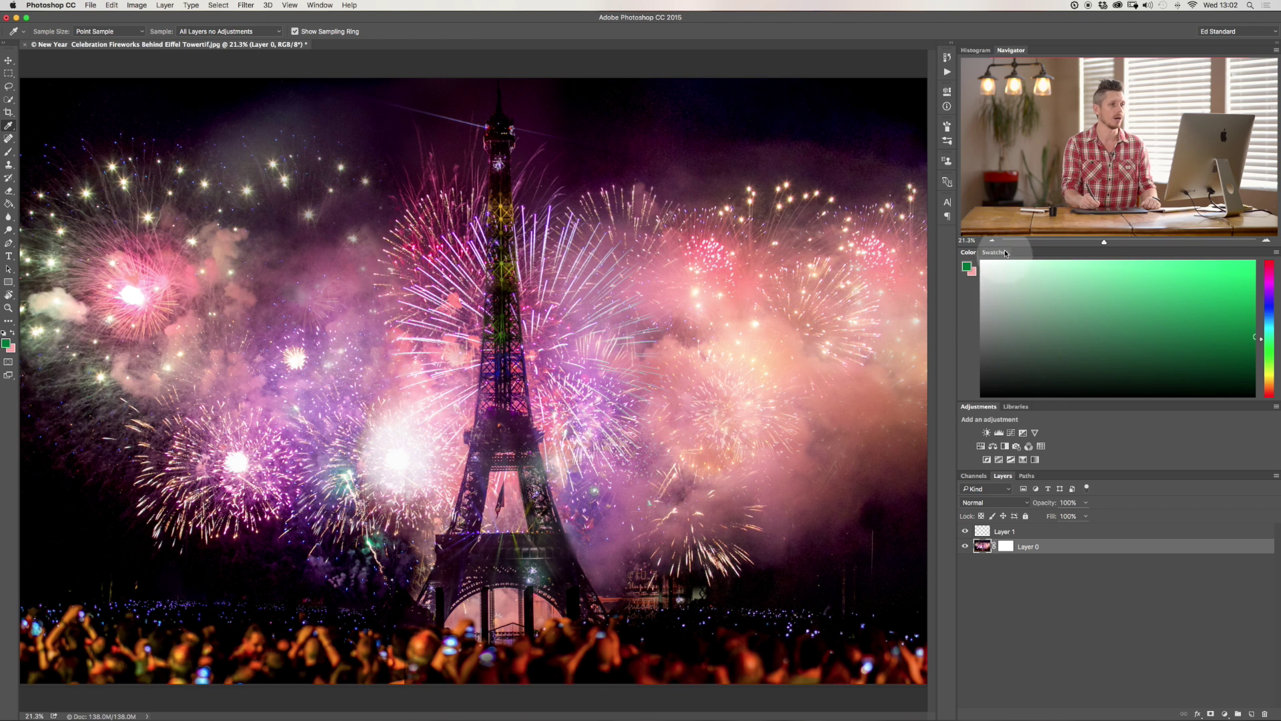
{"action": "left_click", "coordinate": [1002, 253]}
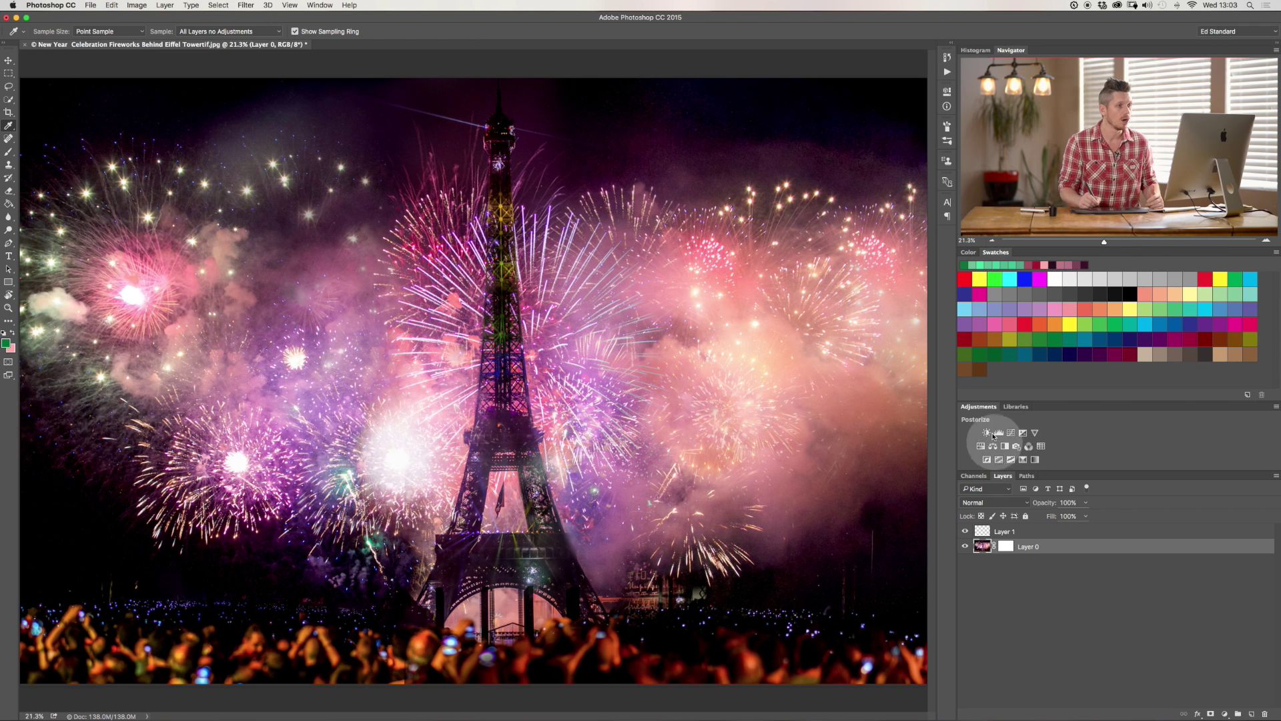
{"action": "left_click_drag", "start_coordinate": [1065, 319], "coordinate": [1005, 330]}
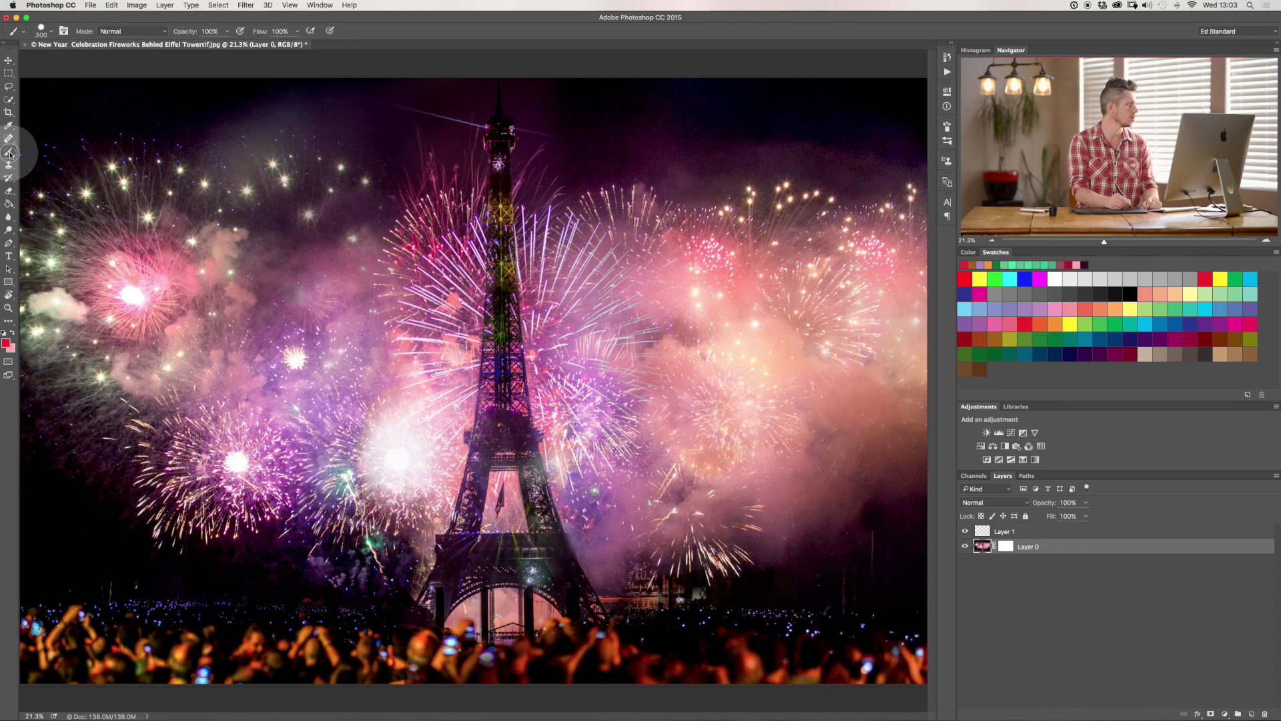
{"action": "left_click", "coordinate": [1055, 309]}
{"action": "left_click_drag", "start_coordinate": [240, 168], "coordinate": [193, 273]}
{"action": "left_click_drag", "start_coordinate": [282, 264], "coordinate": [429, 358]}
{"action": "key", "text": "super+z"}
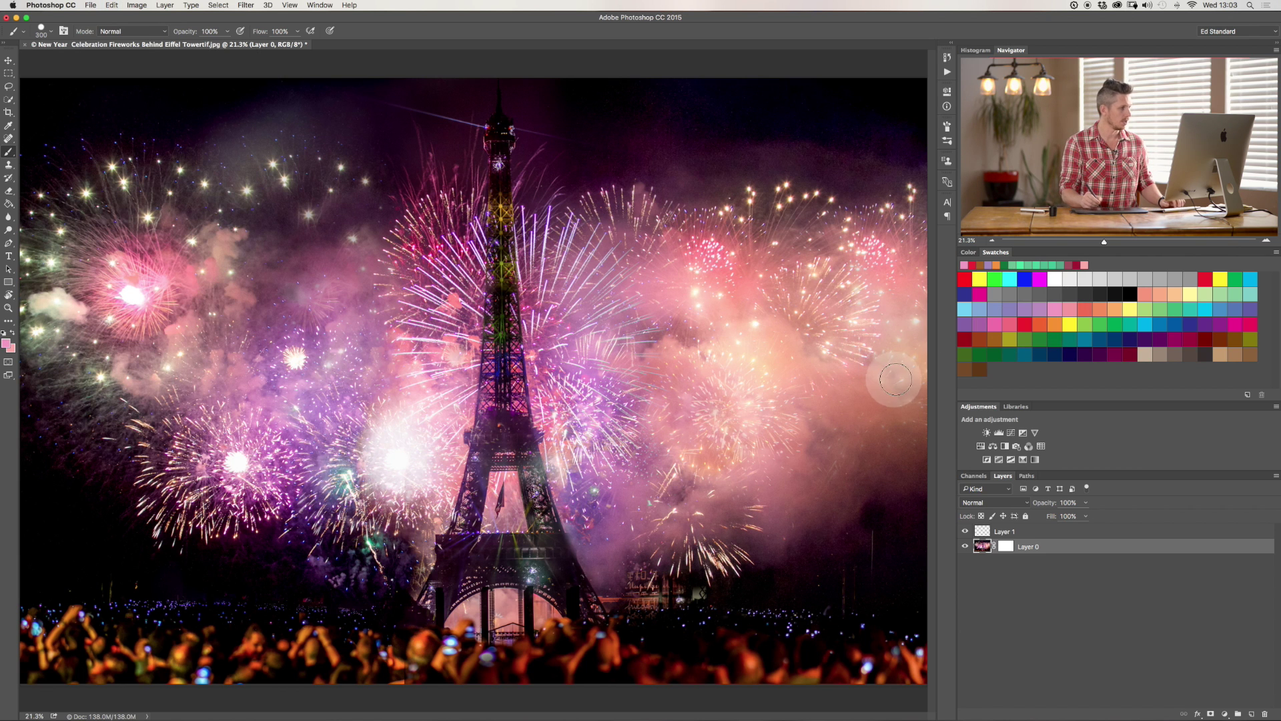
- On Layer 1, brush wavy pink, blue and red strokes across the fireworks and tower, and switch to the Eyedropper
{"action": "left_click", "coordinate": [1067, 532]}
{"action": "mouse_move", "coordinate": [204, 167]}
{"action": "left_mouse_down"}
{"action": "mouse_move", "coordinate": [149, 191]}
{"action": "mouse_move", "coordinate": [360, 377]}
{"action": "left_mouse_up"}
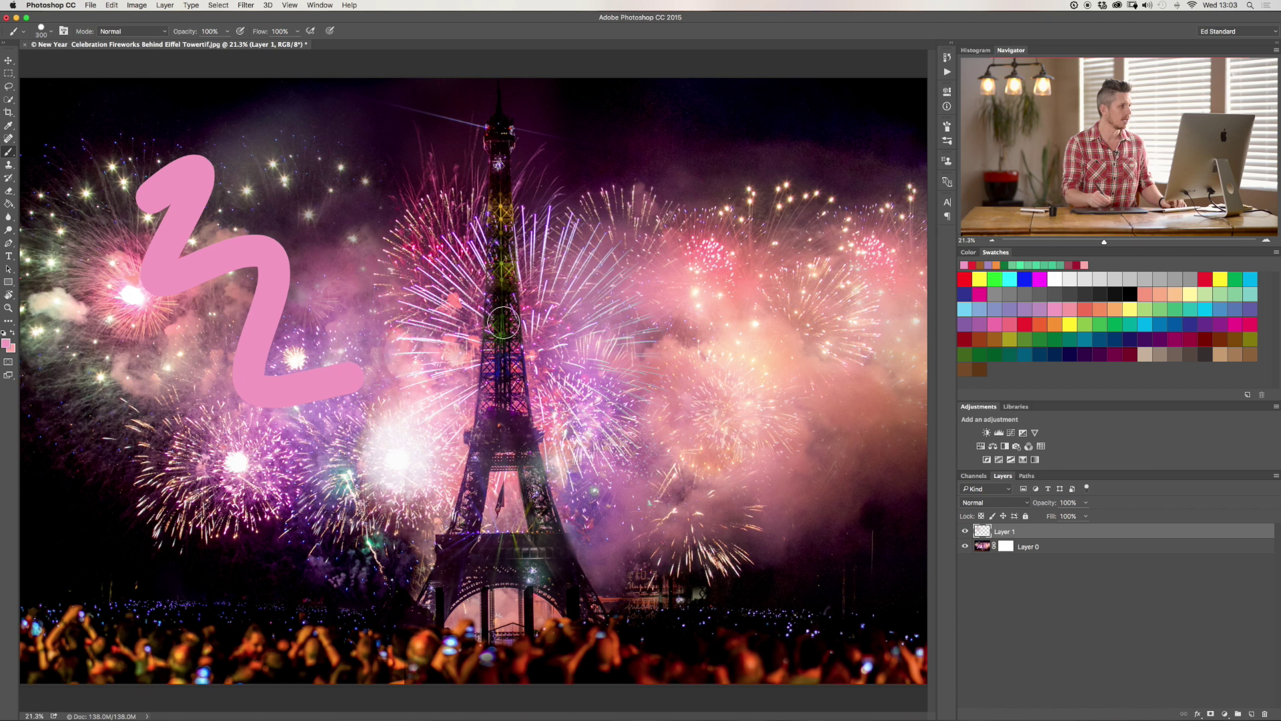
{"action": "left_click_drag", "start_coordinate": [224, 214], "coordinate": [310, 164]}
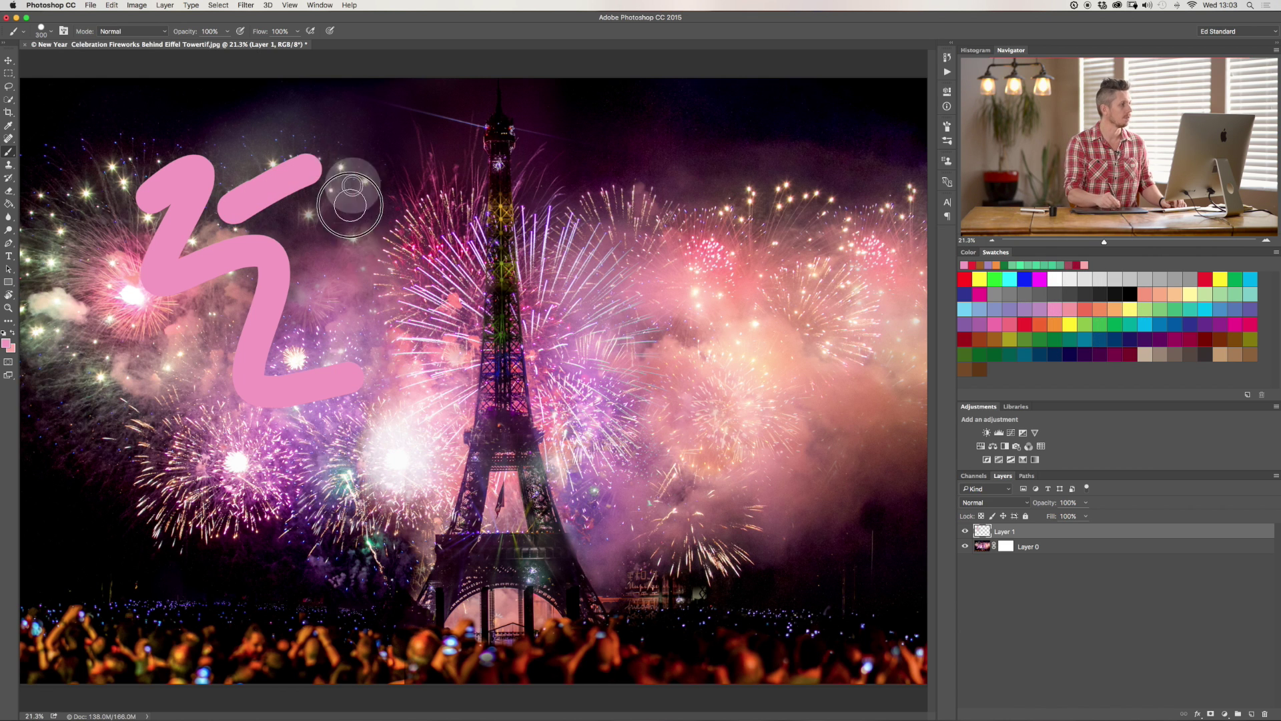
{"action": "left_click_drag", "start_coordinate": [350, 205], "coordinate": [671, 397]}
{"action": "mouse_move", "coordinate": [644, 143]}
{"action": "left_mouse_down"}
{"action": "mouse_move", "coordinate": [728, 200]}
{"action": "mouse_move", "coordinate": [794, 365]}
{"action": "mouse_move", "coordinate": [731, 524]}
{"action": "left_mouse_up"}
{"action": "mouse_move", "coordinate": [644, 427]}
{"action": "left_mouse_down"}
{"action": "mouse_move", "coordinate": [414, 463]}
{"action": "mouse_move", "coordinate": [498, 328]}
{"action": "left_mouse_up"}
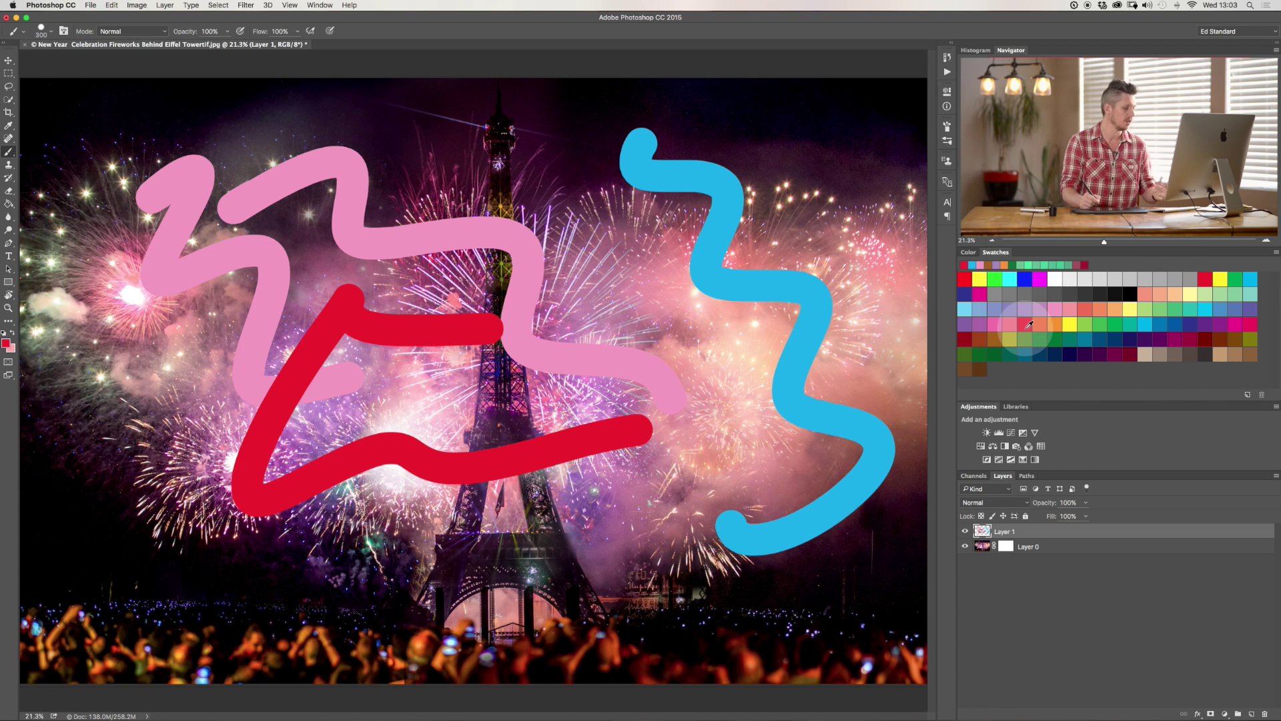
{"action": "key", "text": "i"}
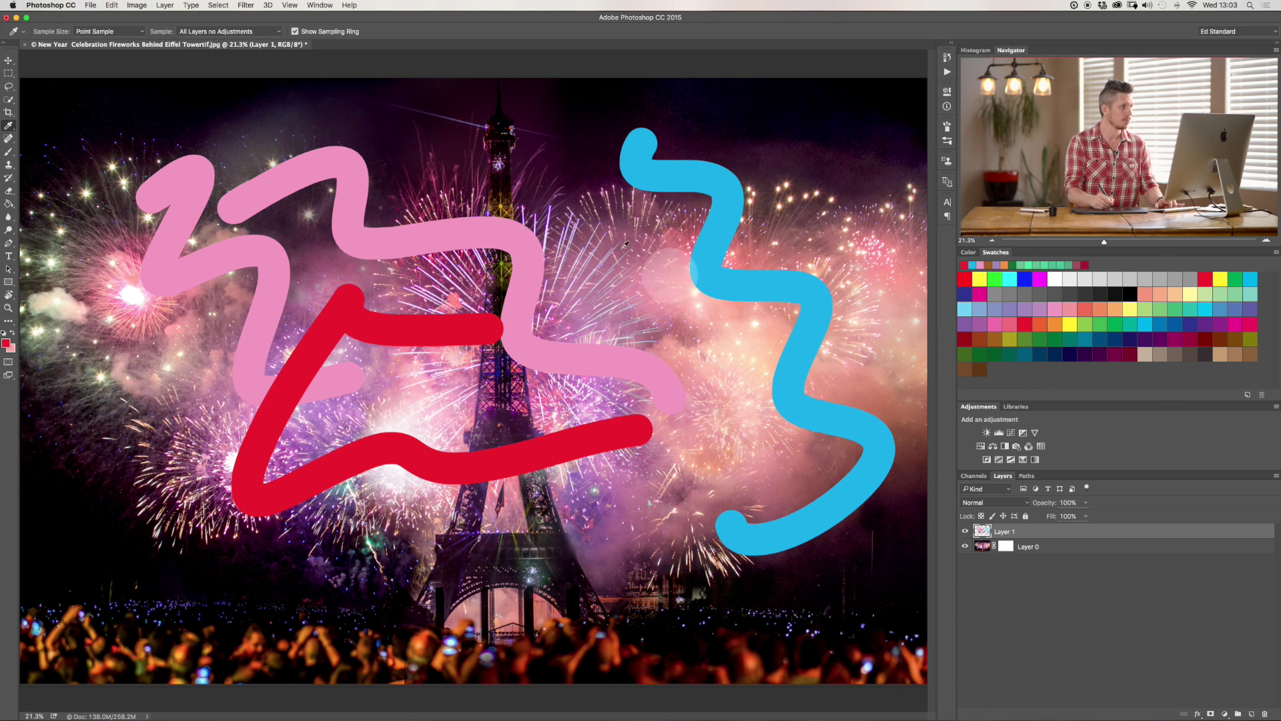
- Sample colours across the fireworks and painted strokes with the Eyedropper, and brush orange strokes over the right-hand fireworks on Layer 1
{"action": "mouse_move", "coordinate": [497, 132]}
{"action": "left_mouse_down"}
{"action": "mouse_move", "coordinate": [509, 149]}
{"action": "mouse_move", "coordinate": [638, 120]}
{"action": "mouse_move", "coordinate": [773, 143]}
{"action": "mouse_move", "coordinate": [815, 258]}
{"action": "mouse_move", "coordinate": [808, 273]}
{"action": "left_mouse_up"}
{"action": "mouse_move", "coordinate": [649, 291]}
{"action": "left_mouse_down"}
{"action": "mouse_move", "coordinate": [897, 277]}
{"action": "mouse_move", "coordinate": [965, 255]}
{"action": "mouse_move", "coordinate": [1001, 273]}
{"action": "mouse_move", "coordinate": [1061, 265]}
{"action": "mouse_move", "coordinate": [974, 267]}
{"action": "mouse_move", "coordinate": [433, 111]}
{"action": "mouse_move", "coordinate": [83, 122]}
{"action": "mouse_move", "coordinate": [518, 377]}
{"action": "left_mouse_up"}
{"action": "left_click", "coordinate": [8, 152]}
{"action": "left_click", "coordinate": [1040, 324]}
{"action": "mouse_move", "coordinate": [804, 207]}
{"action": "left_mouse_down"}
{"action": "mouse_move", "coordinate": [794, 136]}
{"action": "mouse_move", "coordinate": [774, 137]}
{"action": "left_mouse_up"}
{"action": "left_click_drag", "start_coordinate": [697, 256], "coordinate": [793, 377]}
- Pick purple, blue and cyan swatches in turn and brush a stroke of each across the fireworks right of the tower
{"action": "left_click", "coordinate": [1028, 309]}
{"action": "mouse_move", "coordinate": [691, 267]}
{"action": "left_mouse_down"}
{"action": "mouse_move", "coordinate": [634, 300]}
{"action": "mouse_move", "coordinate": [677, 450]}
{"action": "left_mouse_up"}
{"action": "left_click", "coordinate": [1235, 309]}
{"action": "left_click_drag", "start_coordinate": [618, 333], "coordinate": [628, 367]}
{"action": "left_click", "coordinate": [1202, 309]}
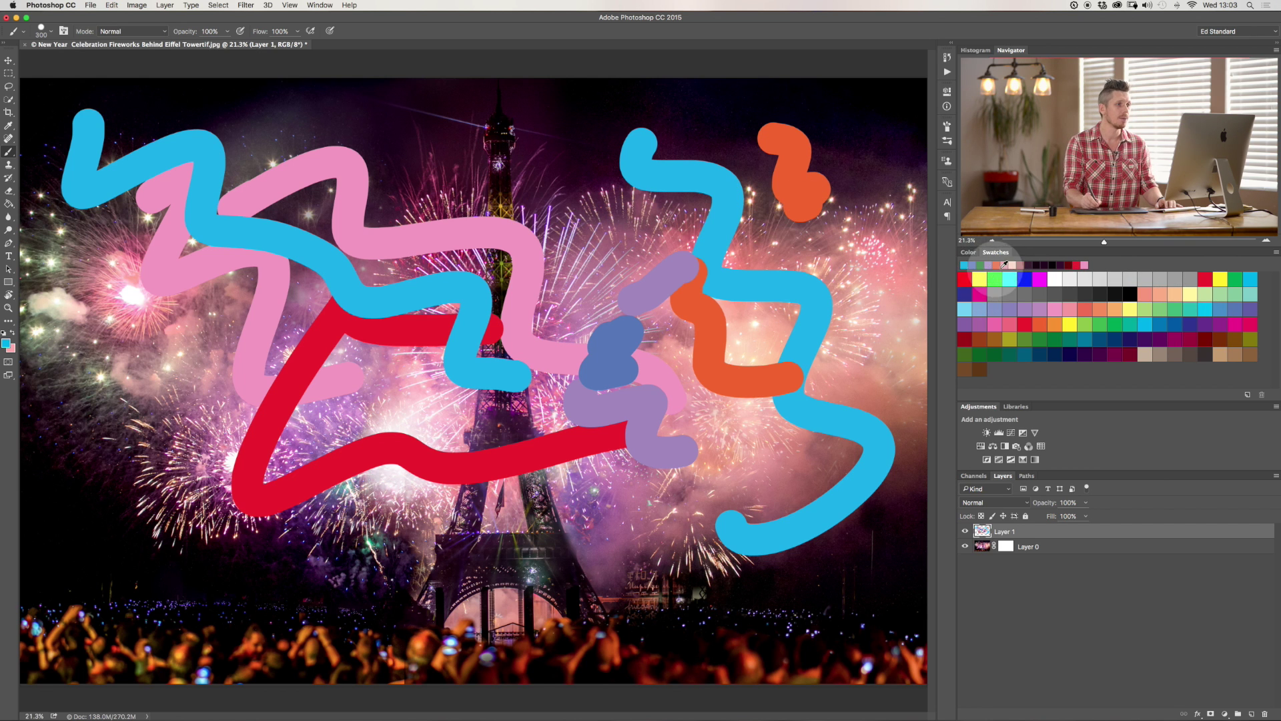
{"action": "mouse_move", "coordinate": [467, 85]}
{"action": "left_mouse_down"}
{"action": "mouse_move", "coordinate": [451, 140]}
{"action": "mouse_move", "coordinate": [801, 357]}
{"action": "mouse_move", "coordinate": [715, 215]}
{"action": "mouse_move", "coordinate": [901, 377]}
{"action": "mouse_move", "coordinate": [893, 446]}
{"action": "left_mouse_up"}
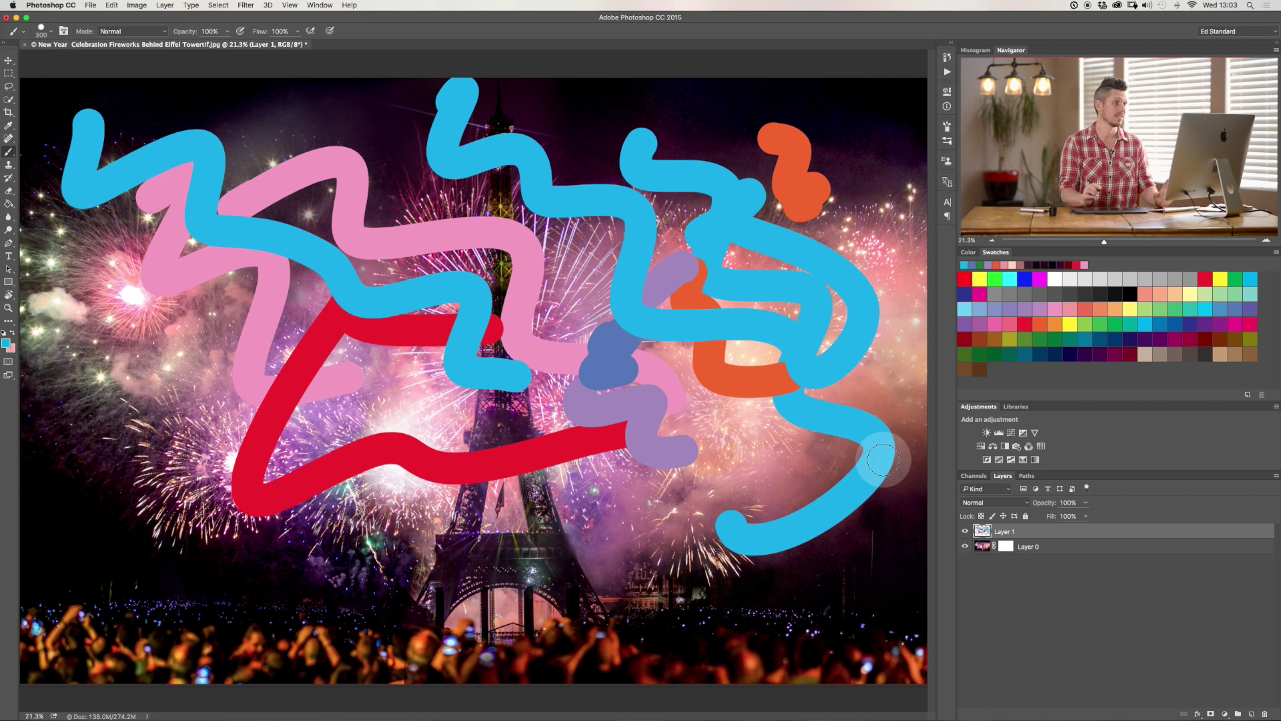
- Step back through the history until every brush stroke is removed from Layer 1
{"action": "key", "text": "super+alt+z"}
{"action": "key", "text": "super+alt+z"}
{"action": "key", "text": "super+alt+z"}
{"action": "key", "text": "super+alt+z"}
{"action": "key", "text": "super+alt+z"}
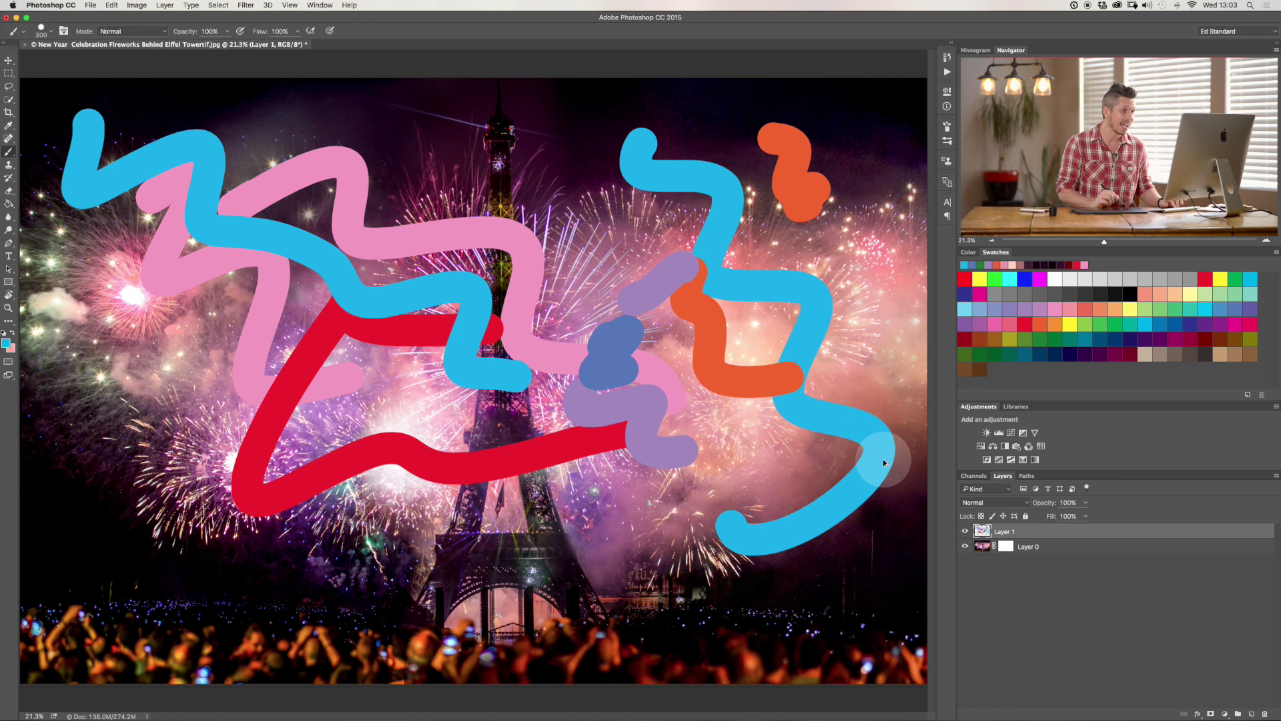
{"action": "key", "text": "super+alt+z"}
{"action": "key", "text": "super+alt+z"}
{"action": "key", "text": "super+alt+z"}
{"action": "key", "text": "super+alt+z"}
{"action": "key", "text": "super+alt+z"}
{"action": "key", "text": "super+alt+z"}
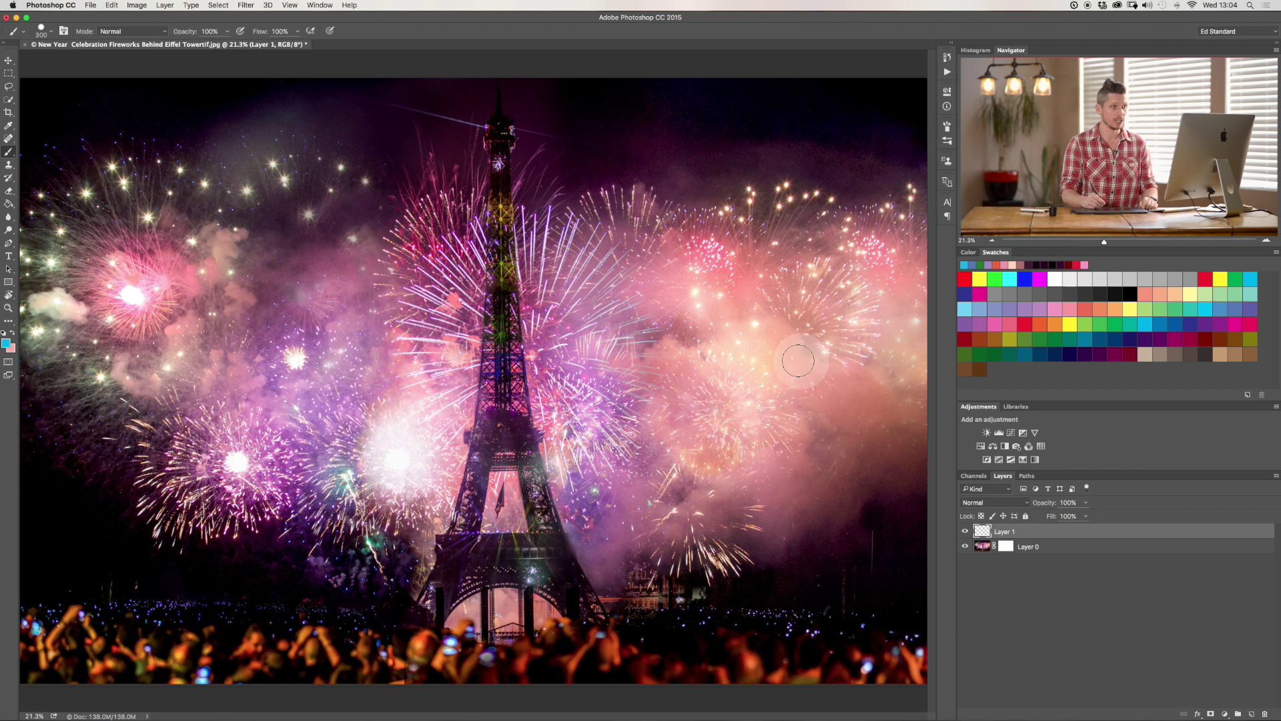
- Replace the current swatches with the PANTONE solid uncoated library and browse its colours
{"action": "left_click", "coordinate": [1276, 253]}
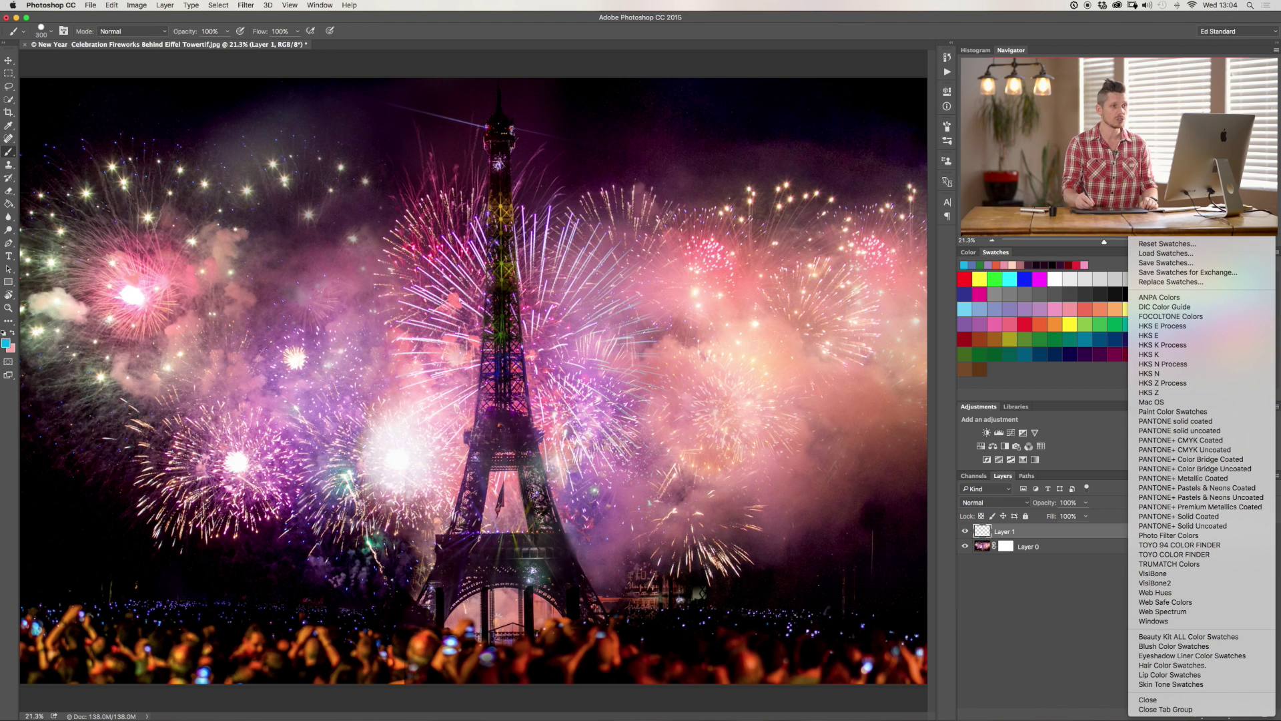
{"action": "left_click", "coordinate": [1168, 431]}
{"action": "left_click", "coordinate": [712, 234]}
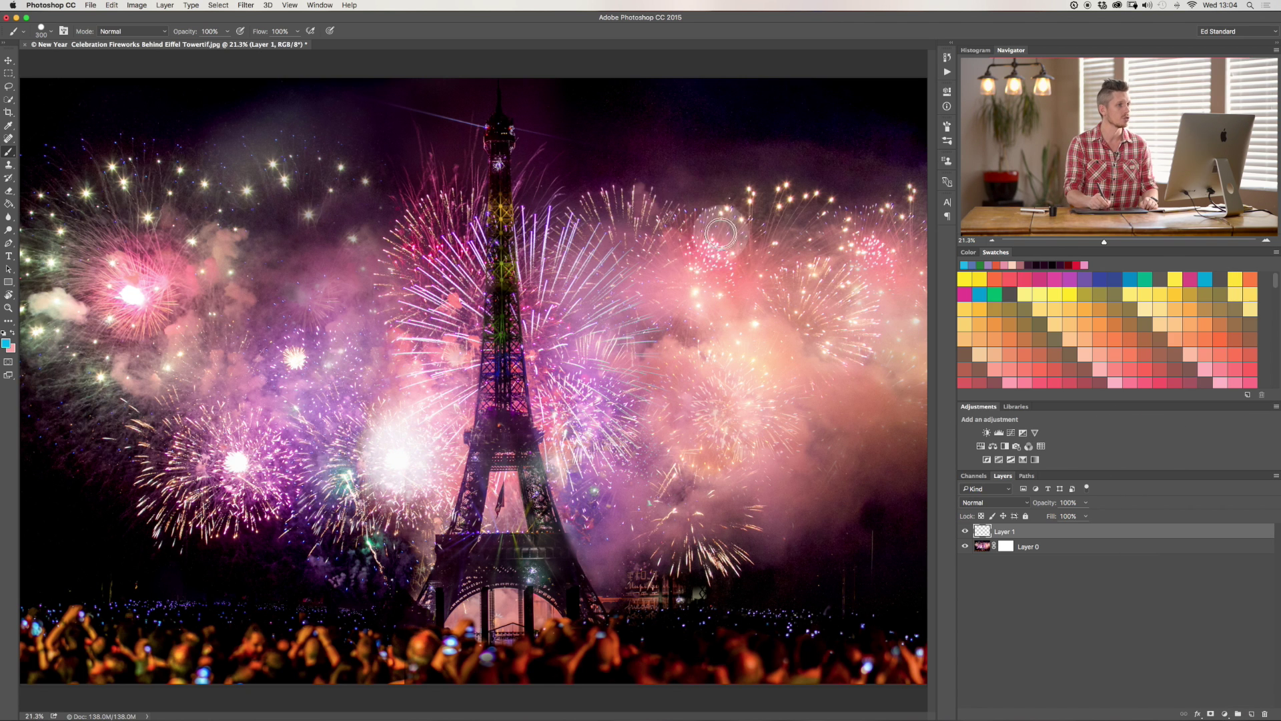
{"action": "mouse_move", "coordinate": [1272, 301]}
{"action": "left_mouse_down"}
{"action": "mouse_move", "coordinate": [1266, 386]}
{"action": "mouse_move", "coordinate": [1274, 277]}
{"action": "left_mouse_up"}
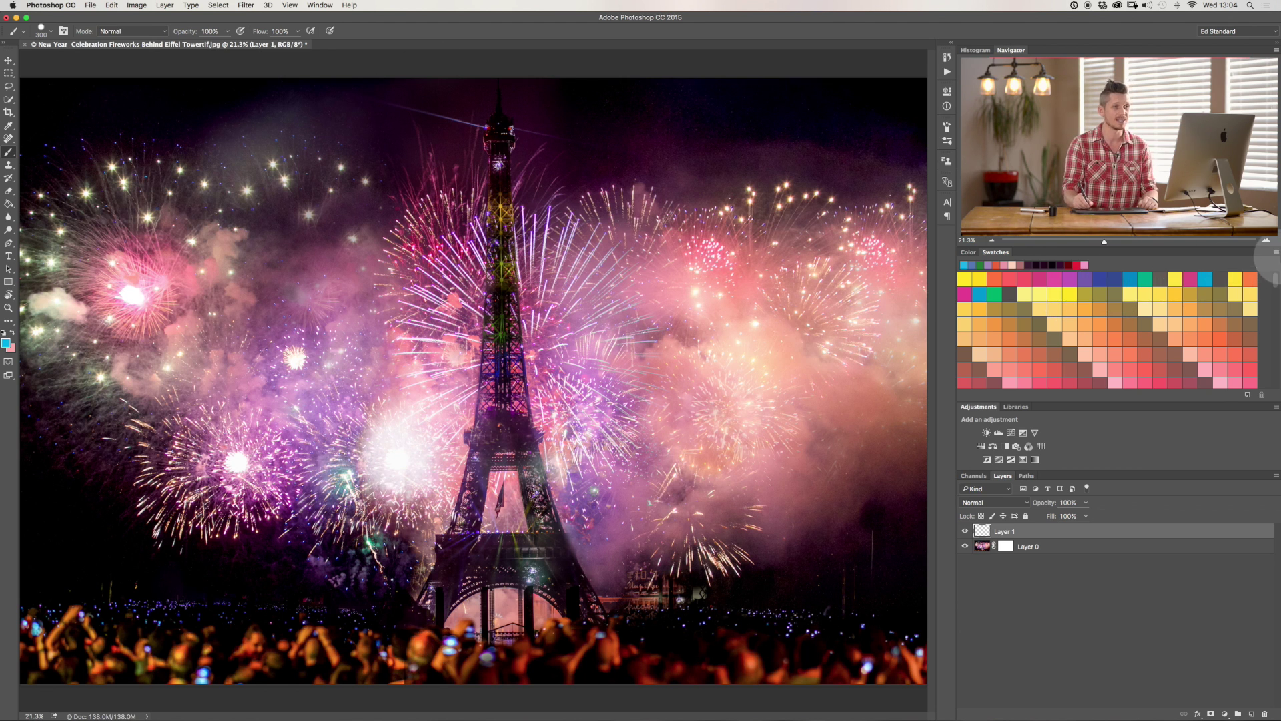
- Reset the swatches, replacing the PANTONE set with the default colours
{"action": "left_click", "coordinate": [1277, 252]}
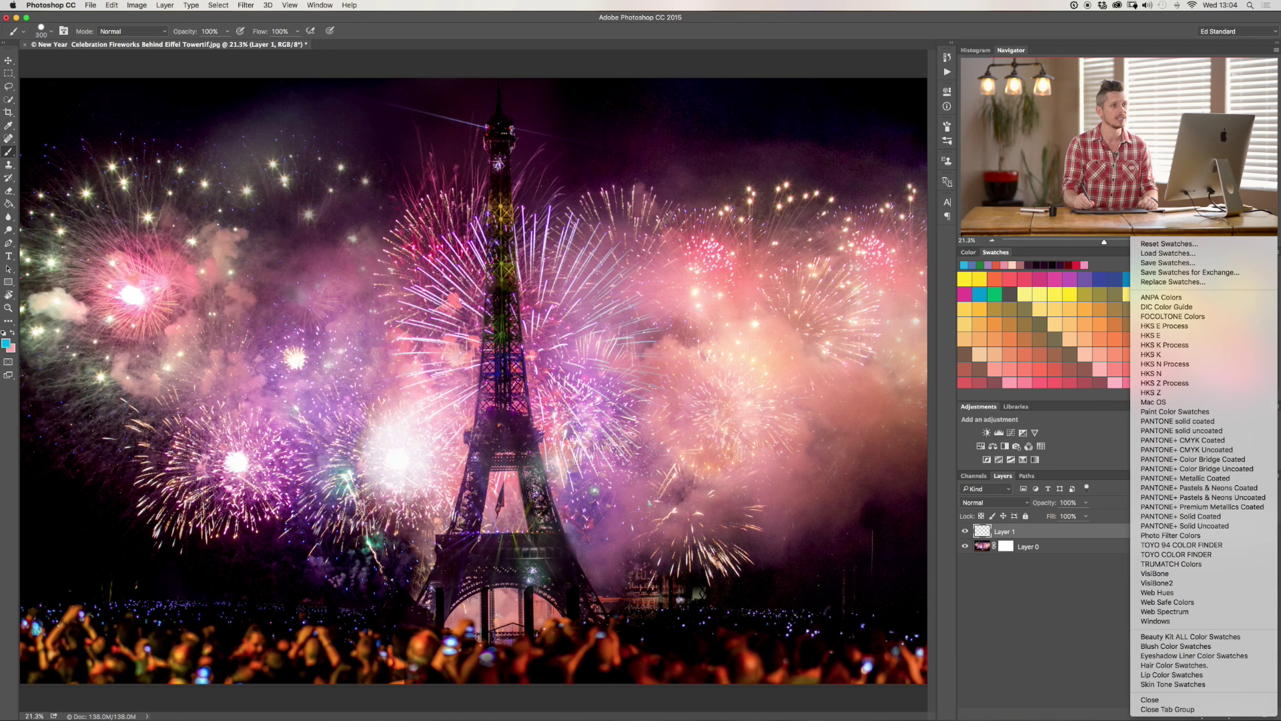
{"action": "left_click", "coordinate": [1204, 245]}
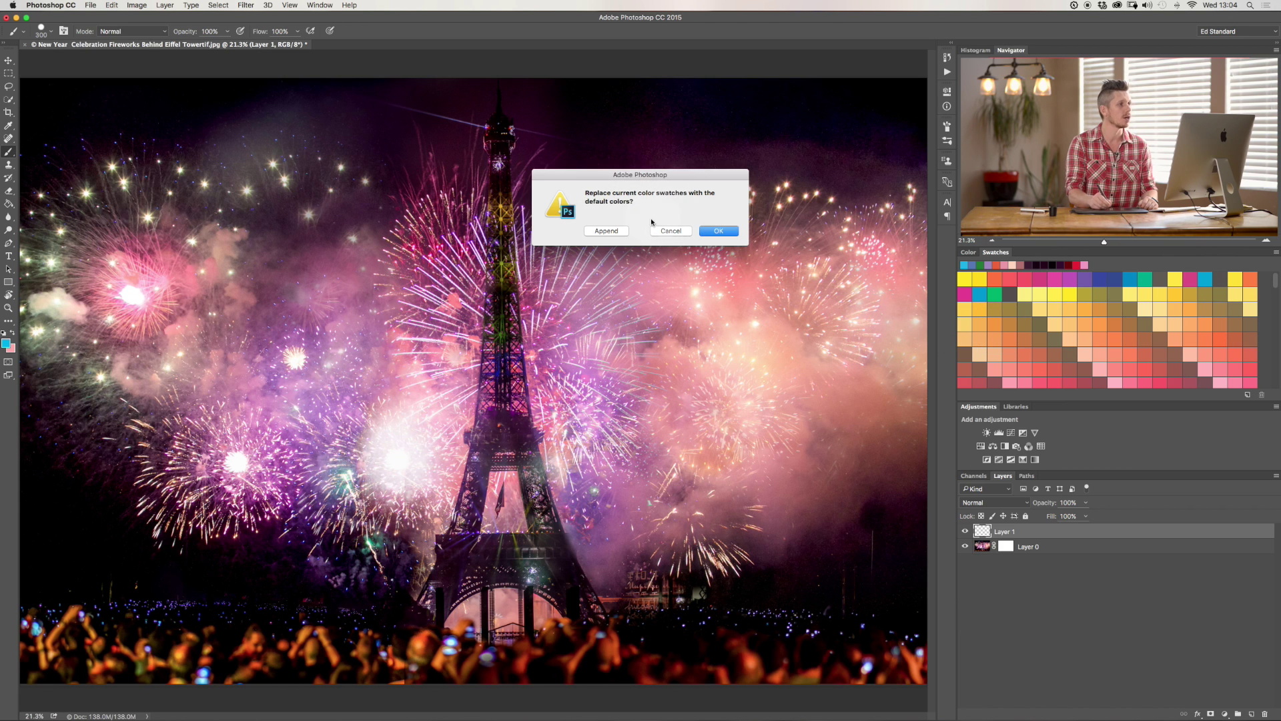
{"action": "left_click", "coordinate": [733, 239]}
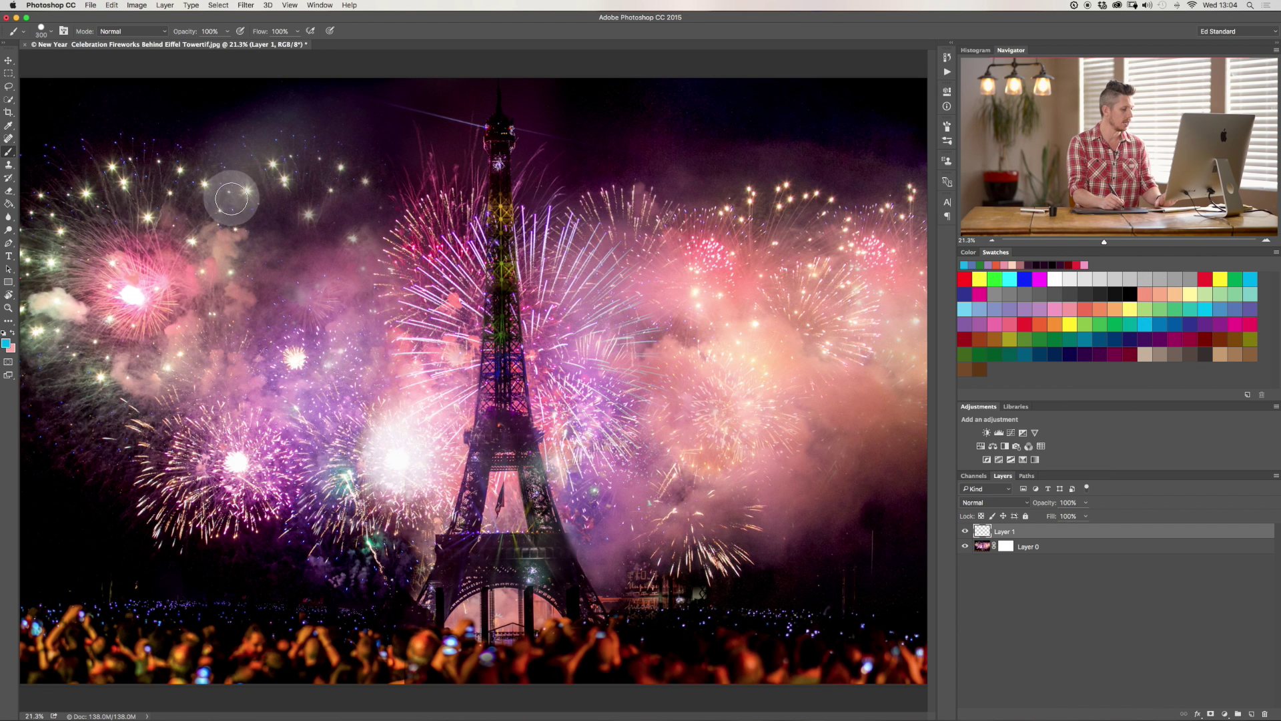
- Sample pink from the fireworks left of the tower and add it as a new swatch after the default colours
{"action": "left_click", "coordinate": [151, 269]}
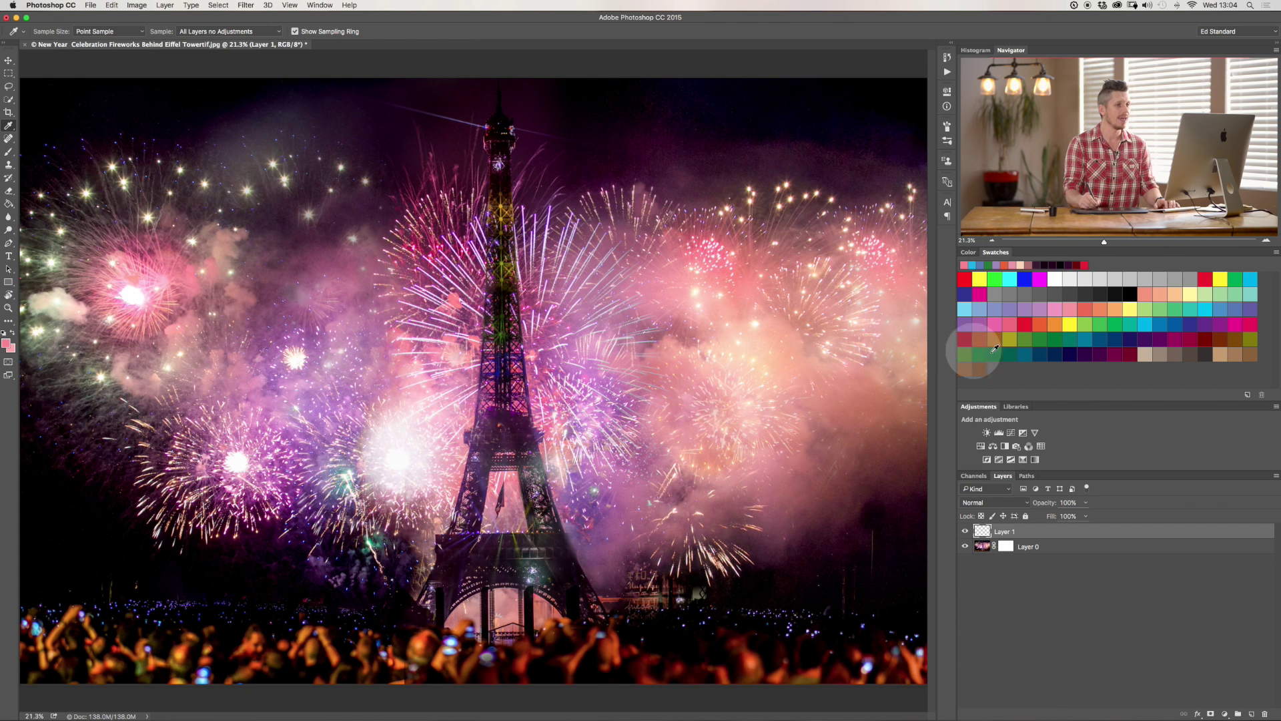
{"action": "left_click", "coordinate": [1044, 378]}
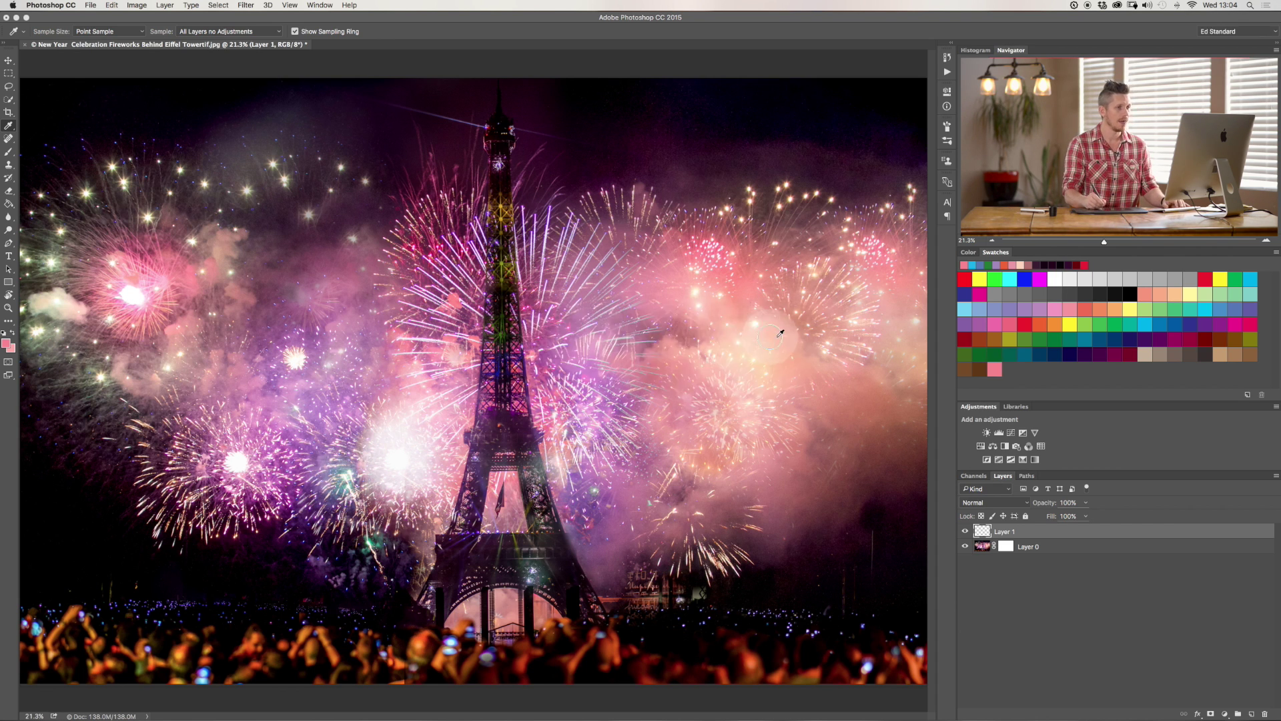
{"action": "left_click", "coordinate": [760, 334]}
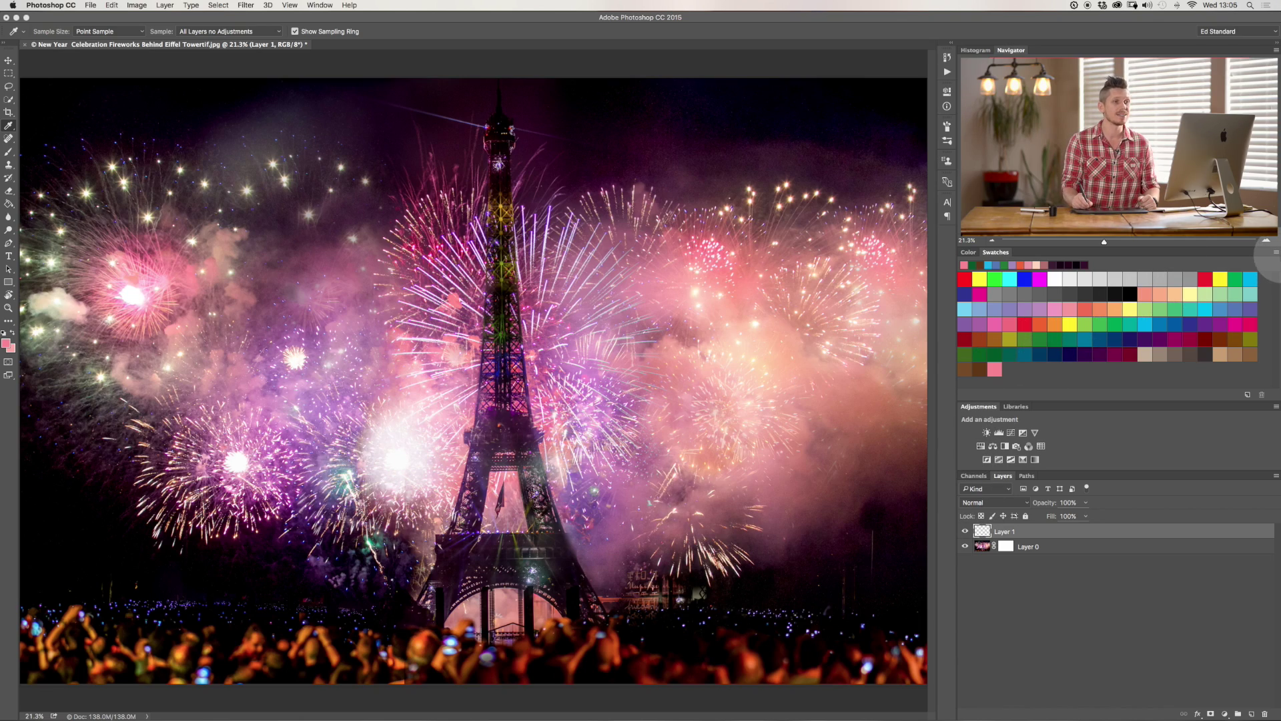
- Select all swatches in the Preset Manager, delete them and close the manager
{"action": "left_click", "coordinate": [1275, 254]}
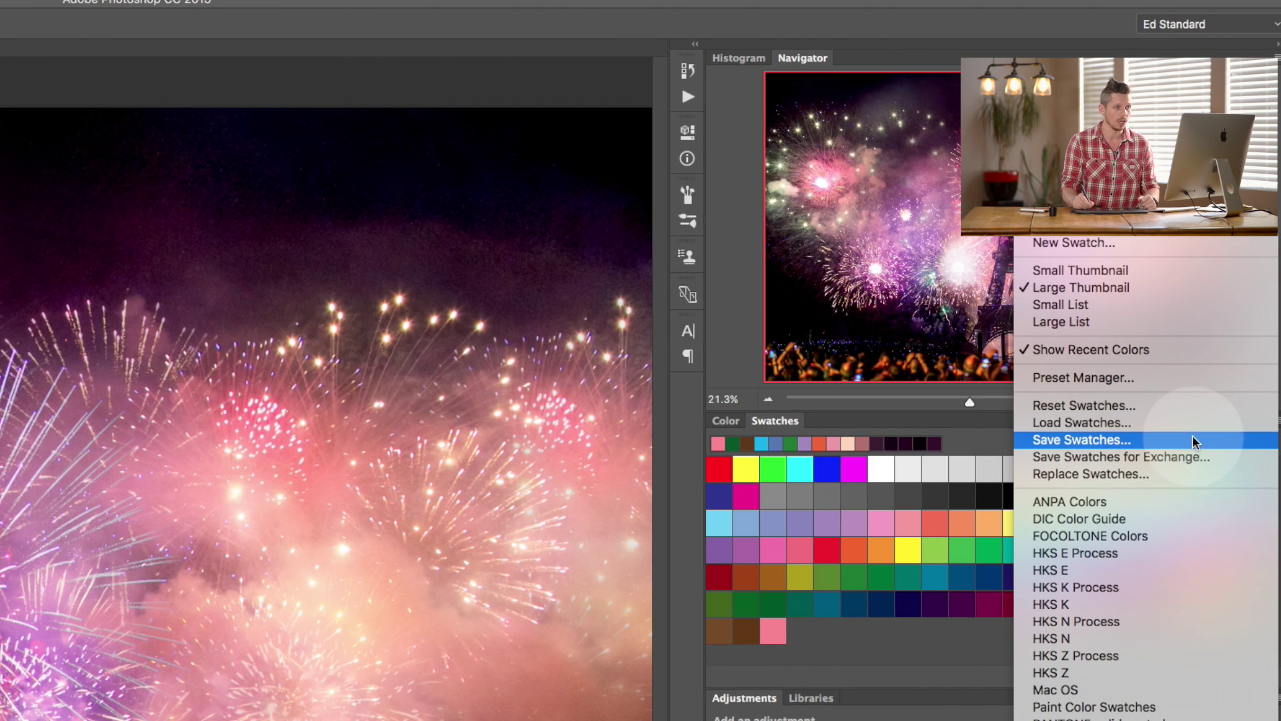
{"action": "left_click", "coordinate": [907, 620]}
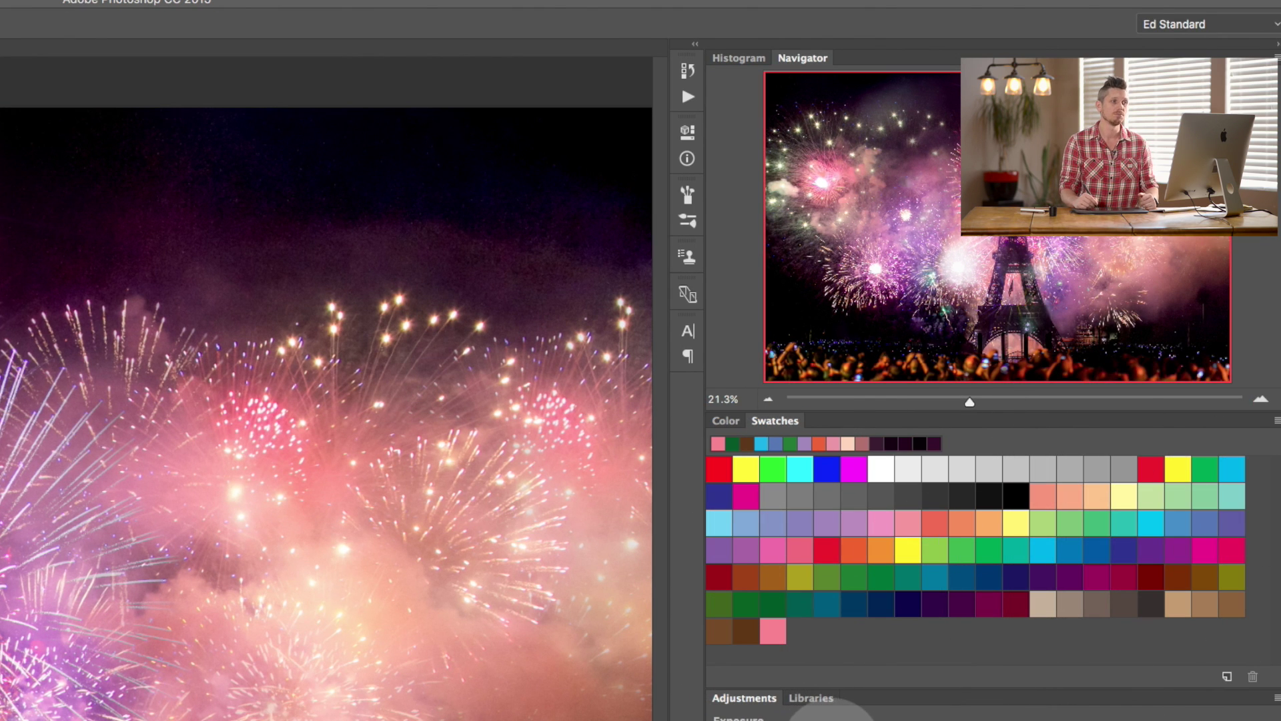
{"action": "left_click", "coordinate": [1277, 415]}
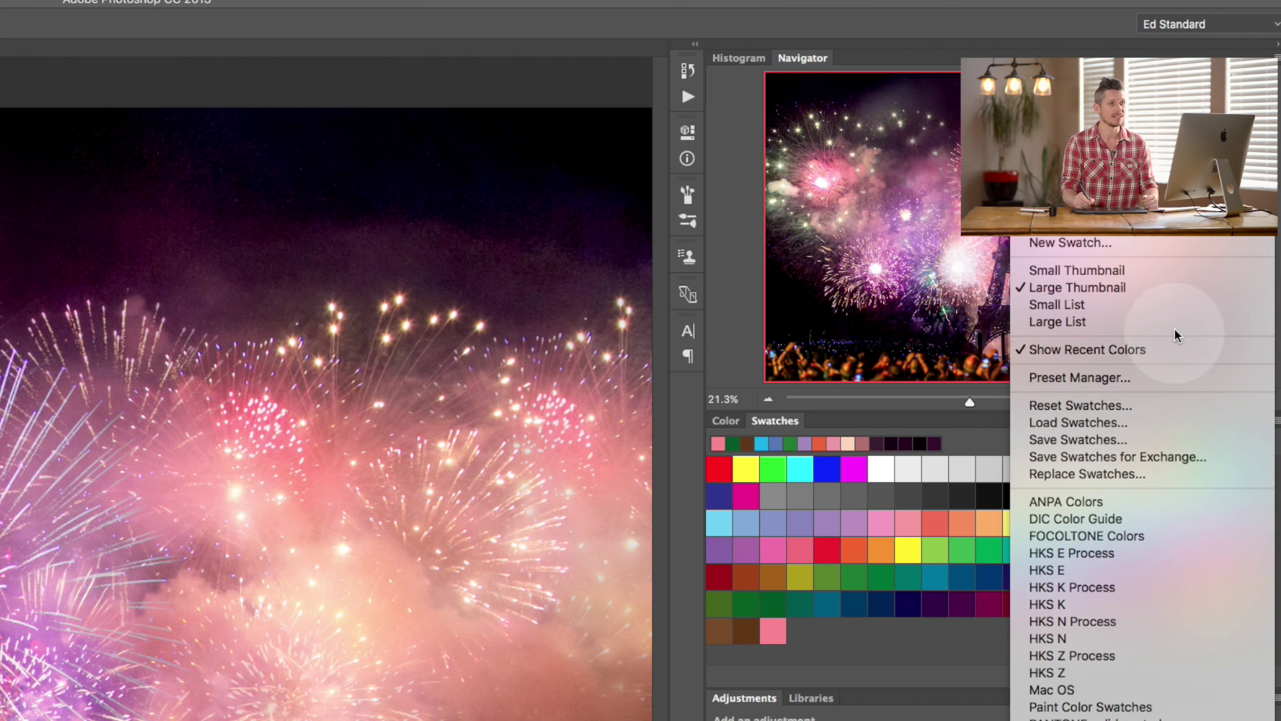
{"action": "left_click", "coordinate": [1151, 378]}
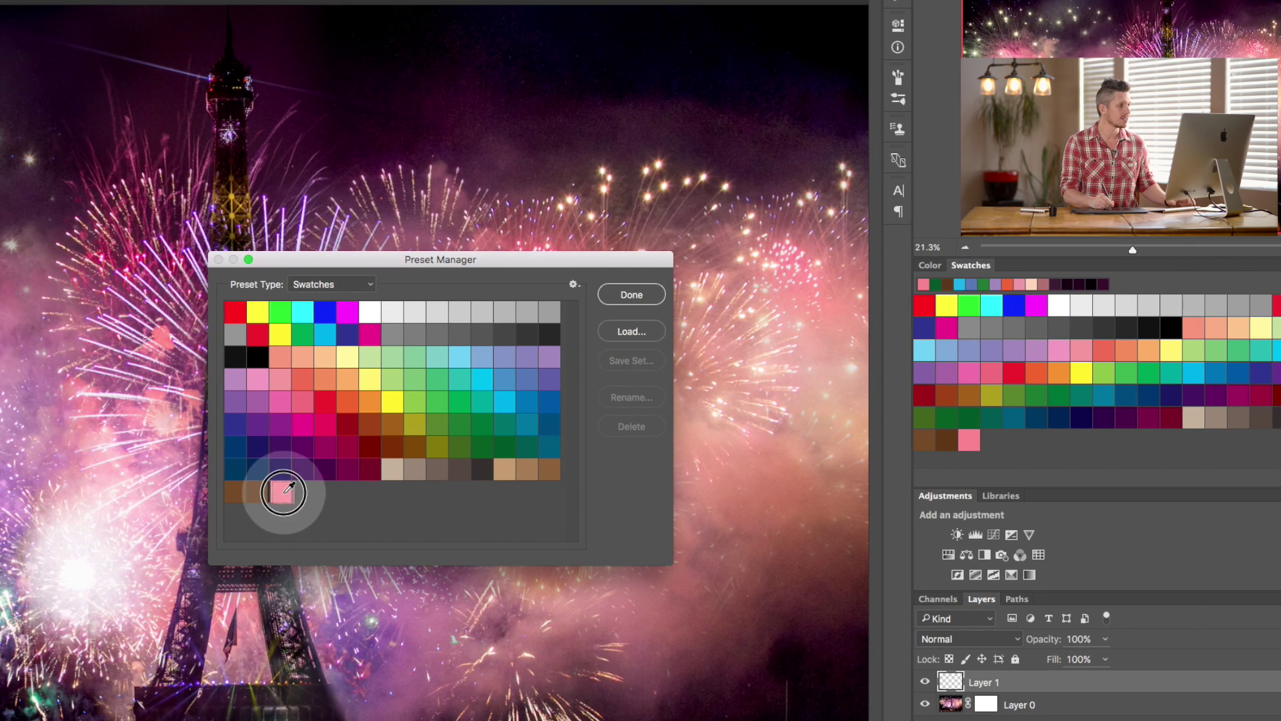
{"action": "left_click", "coordinate": [283, 492]}
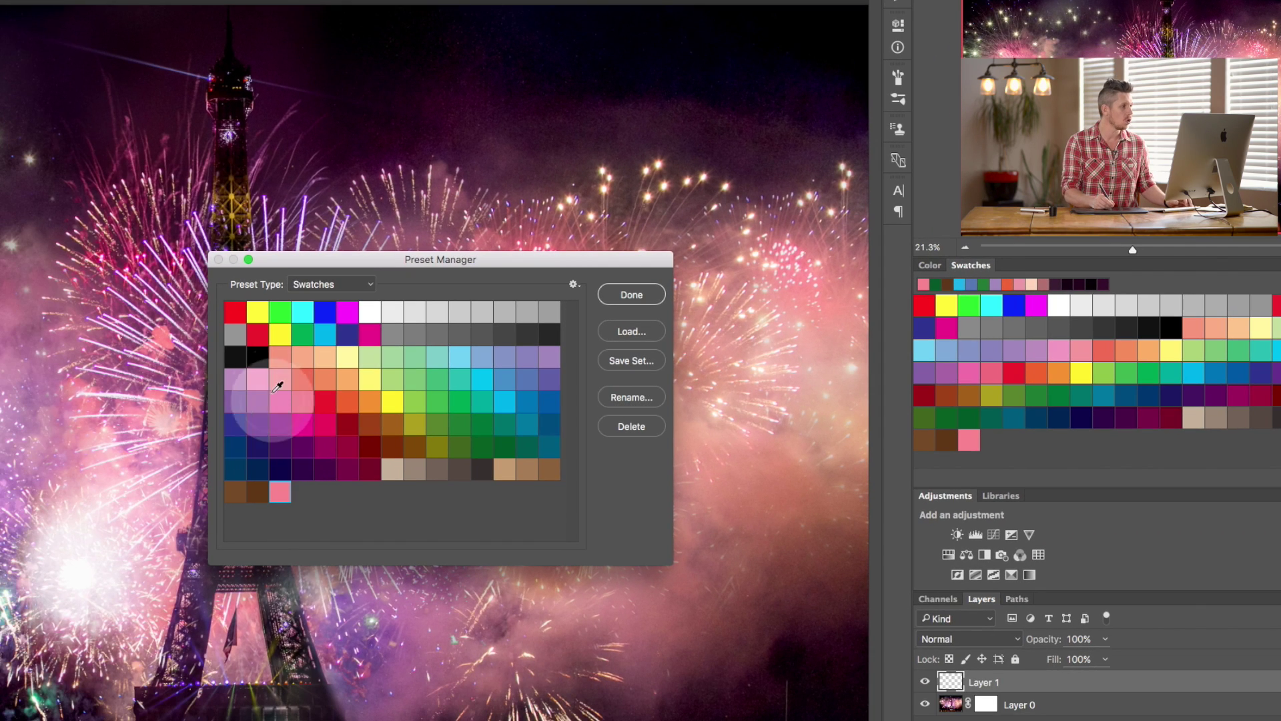
{"action": "left_click_drag", "start_coordinate": [280, 492], "coordinate": [379, 316]}
{"action": "left_click", "coordinate": [633, 425]}
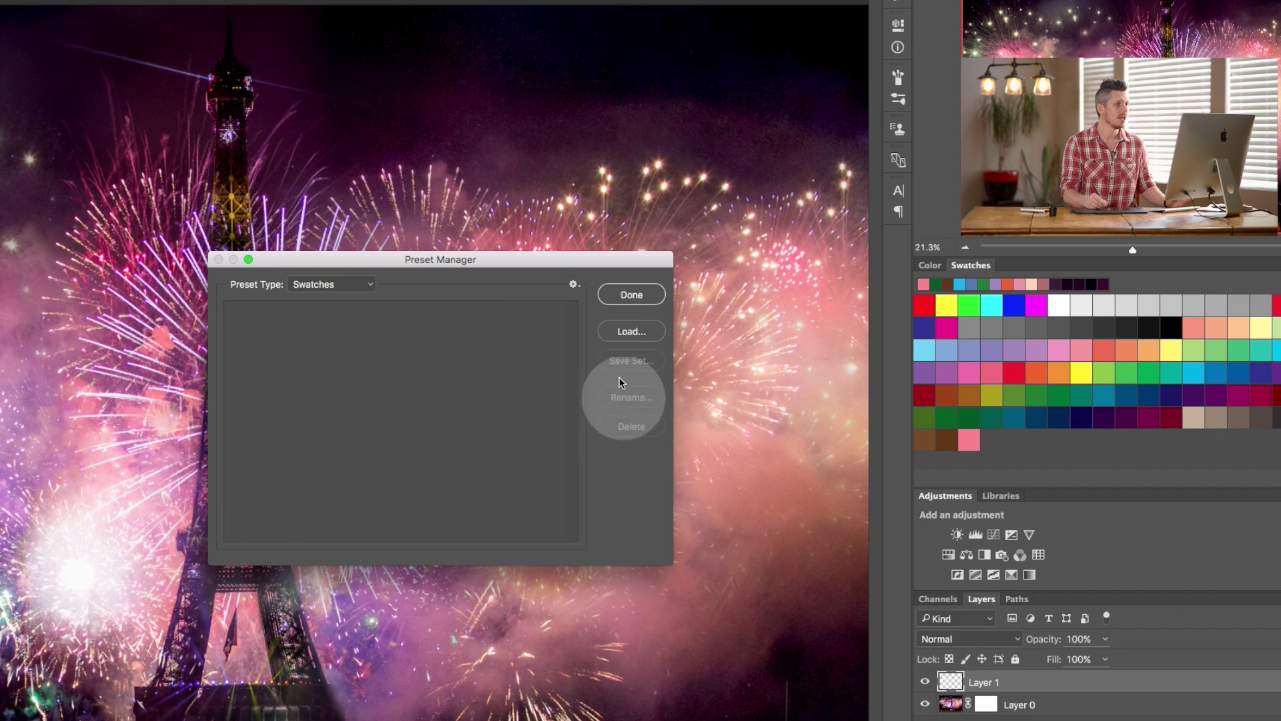
{"action": "left_click", "coordinate": [633, 294]}
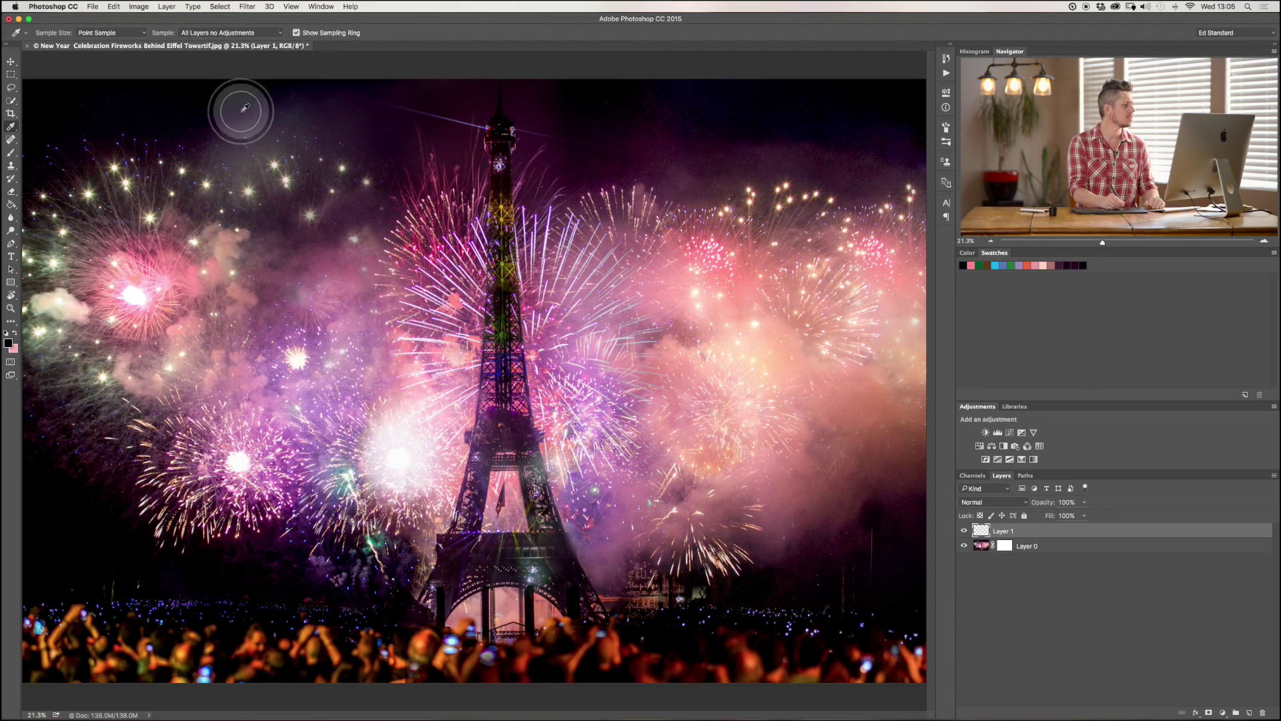
- Add the sampled black, then sample dark plum from the sky right of the tower and add it as a second swatch
{"action": "left_click", "coordinate": [998, 307]}
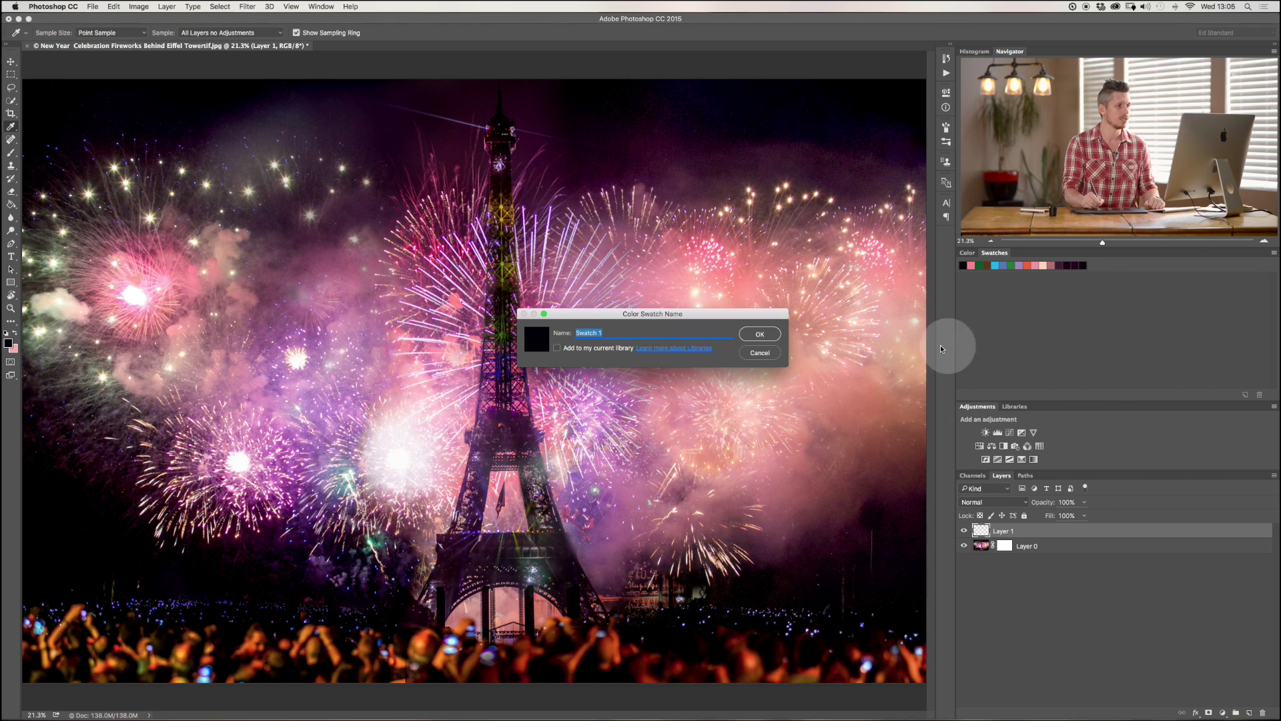
{"action": "left_click", "coordinate": [761, 333]}
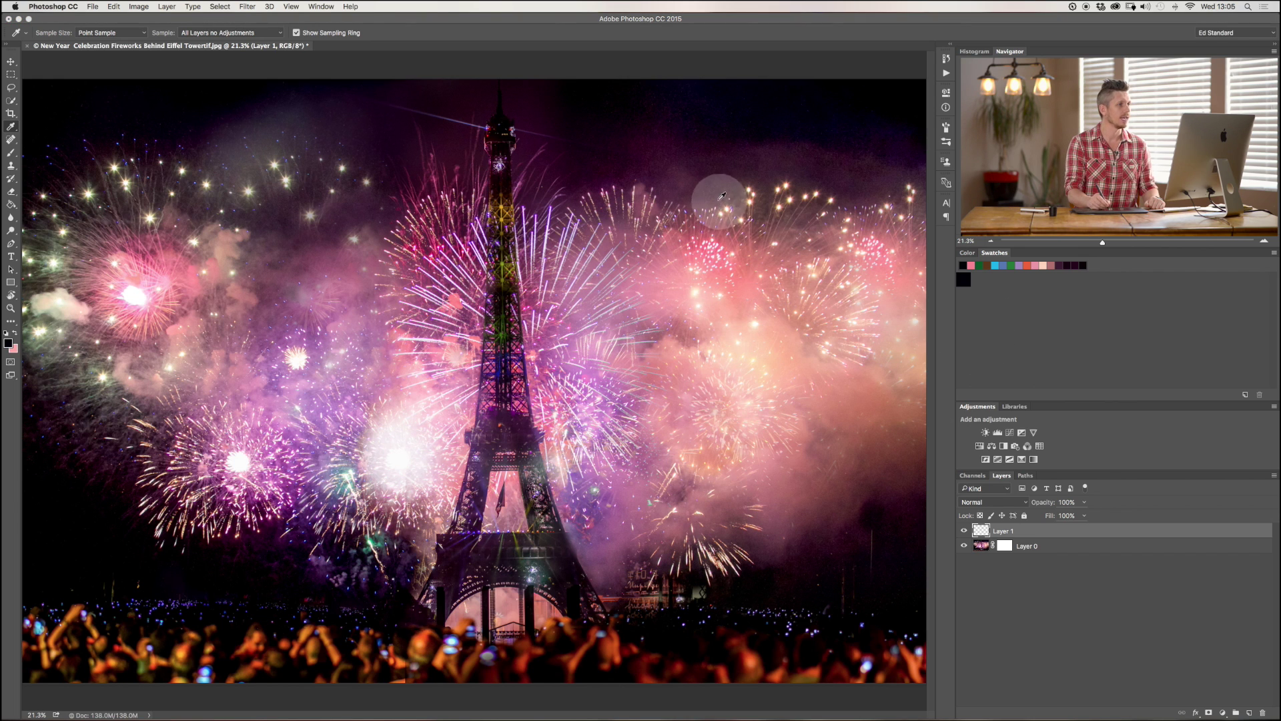
{"action": "left_click", "coordinate": [718, 167]}
{"action": "left_click", "coordinate": [1038, 309]}
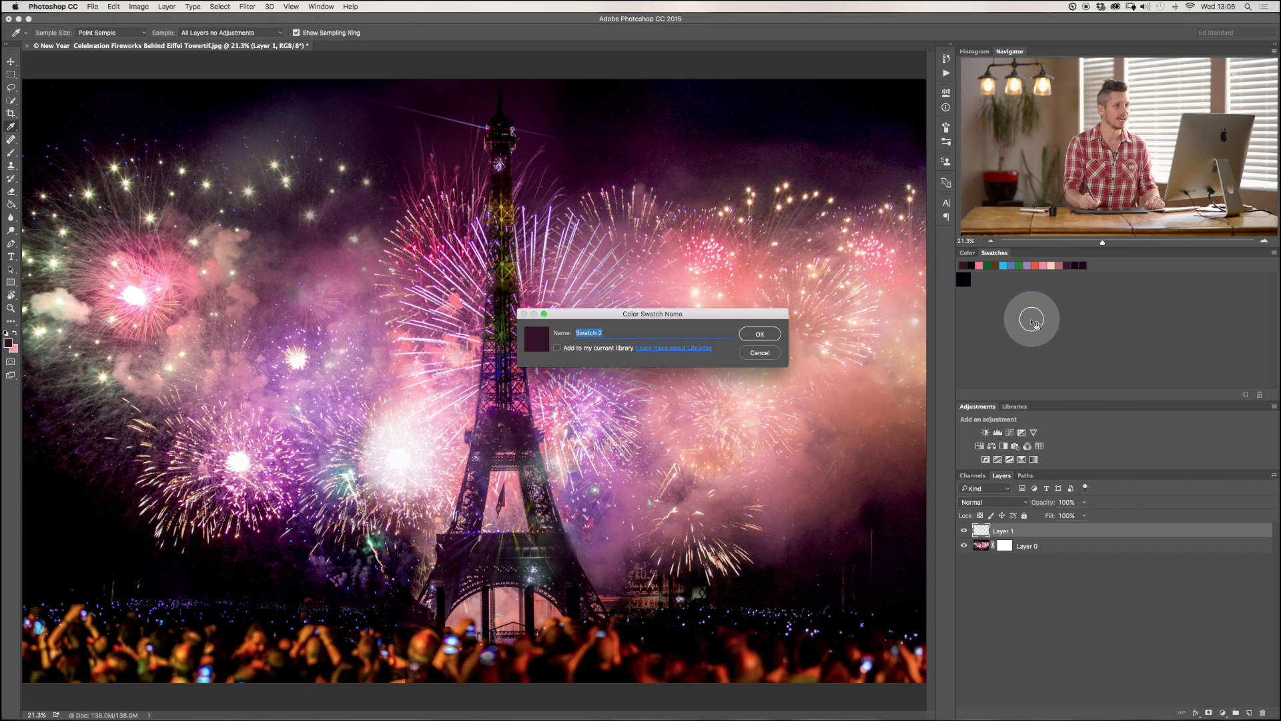
{"action": "left_click", "coordinate": [758, 333]}
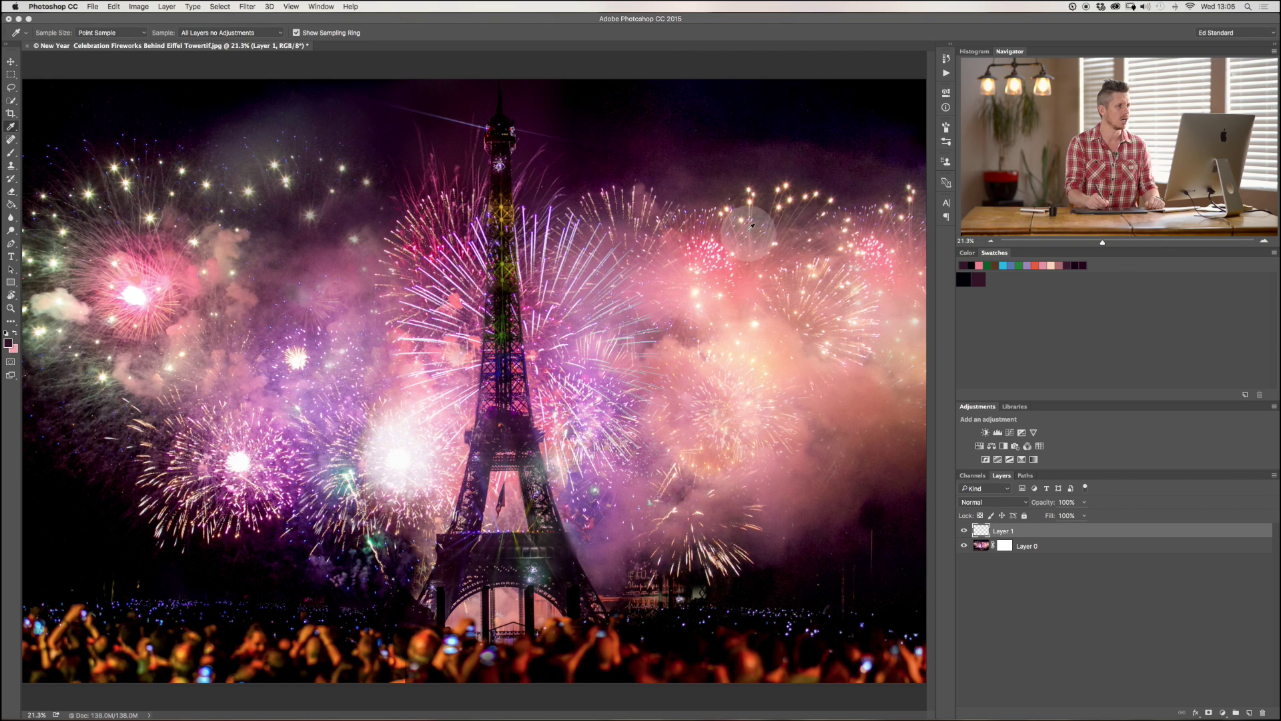
- Sample a pink and a light purple from the photo and add each as a new swatch
{"action": "left_click_drag", "start_coordinate": [982, 264], "coordinate": [973, 306]}
{"action": "left_click", "coordinate": [975, 335]}
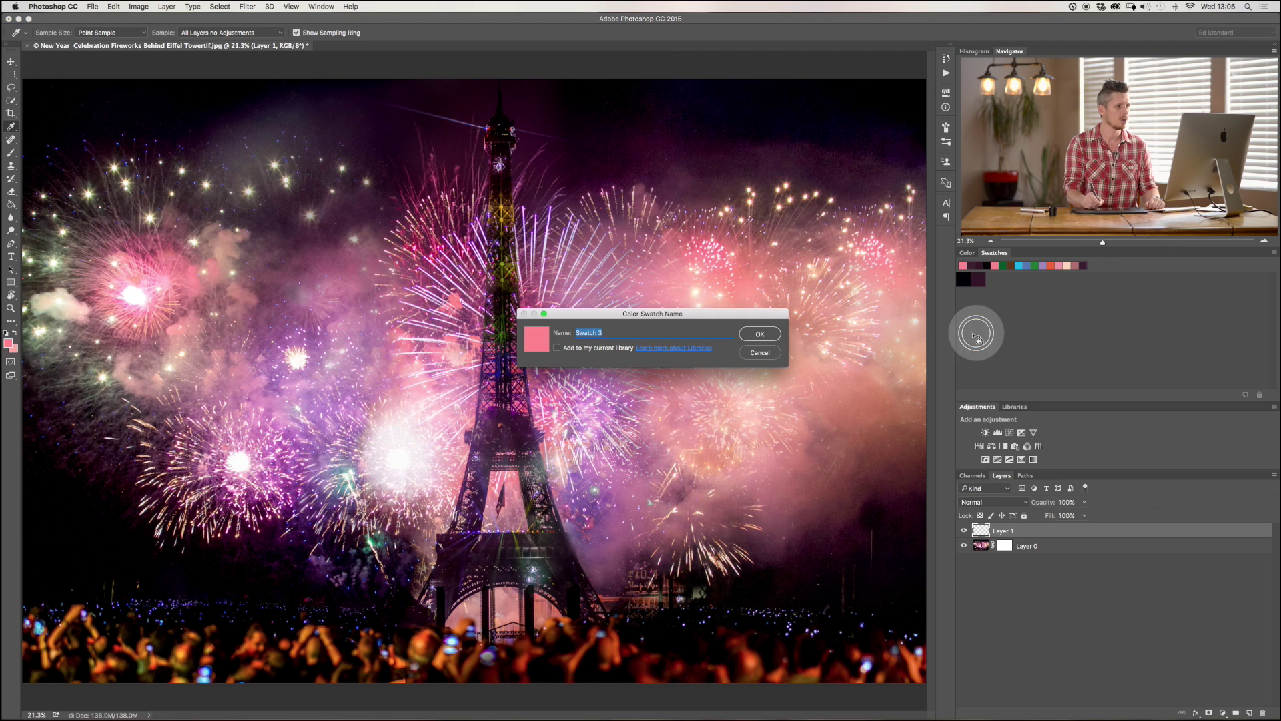
{"action": "left_click", "coordinate": [768, 339]}
{"action": "left_click_drag", "start_coordinate": [770, 340], "coordinate": [973, 307]}
{"action": "left_click", "coordinate": [956, 330]}
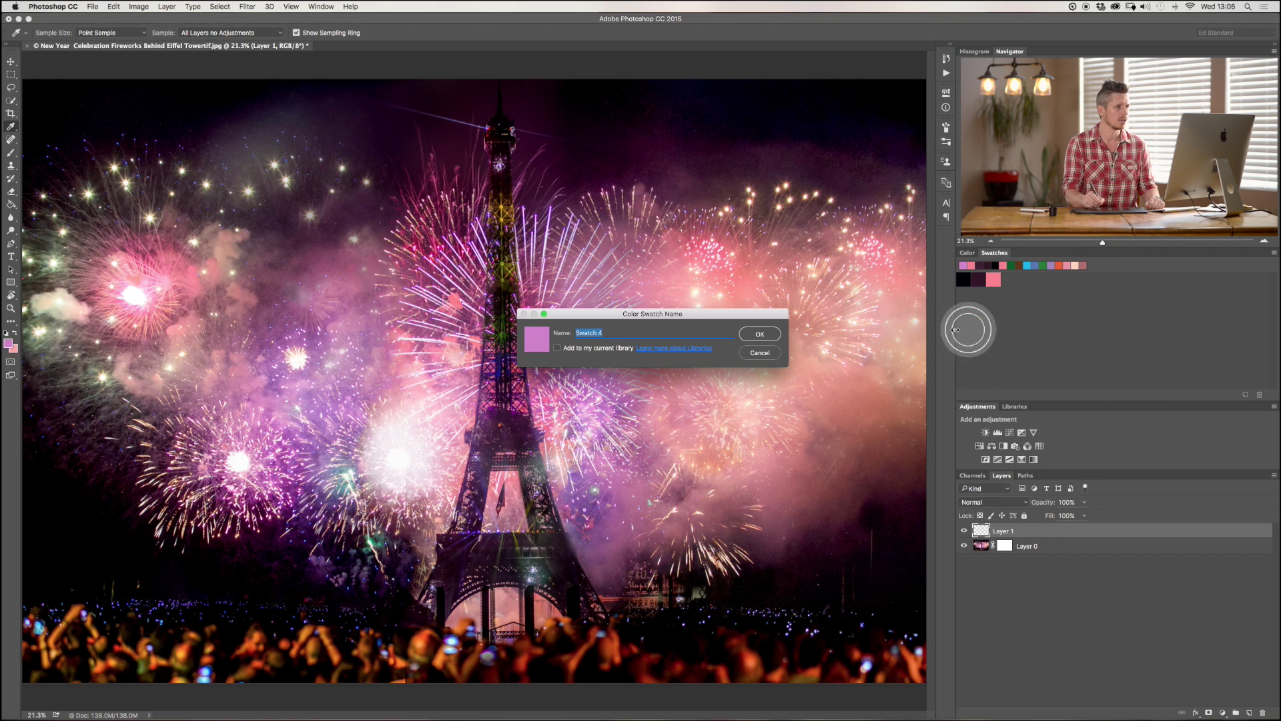
{"action": "left_click", "coordinate": [759, 333]}
- Sample orange from the crowd and maroon from the middle of the tower, adding each as a new swatch
{"action": "left_click_drag", "start_coordinate": [628, 627], "coordinate": [1136, 333]}
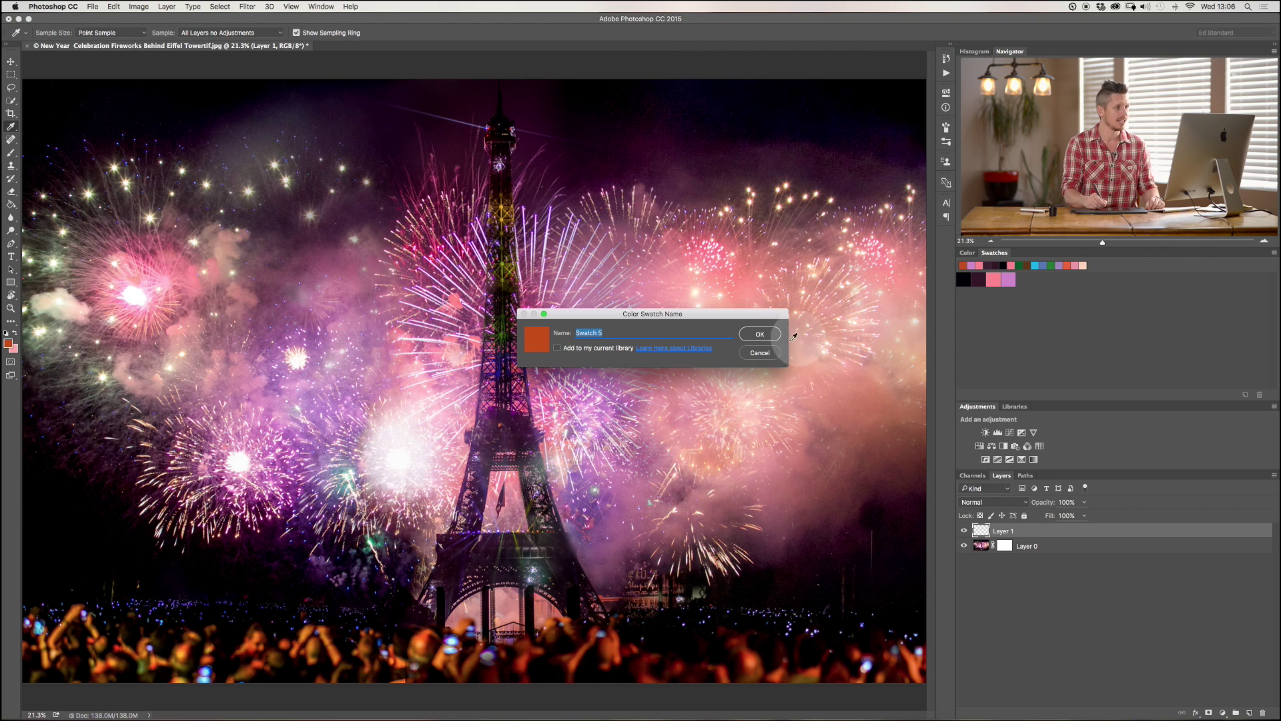
{"action": "left_click", "coordinate": [759, 333]}
{"action": "left_click_drag", "start_coordinate": [508, 388], "coordinate": [1061, 305]}
{"action": "left_click", "coordinate": [759, 334]}
- Sample green from the tower and teal from the lower-left fireworks, adding each as a new swatch
{"action": "left_click_drag", "start_coordinate": [501, 329], "coordinate": [1088, 310]}
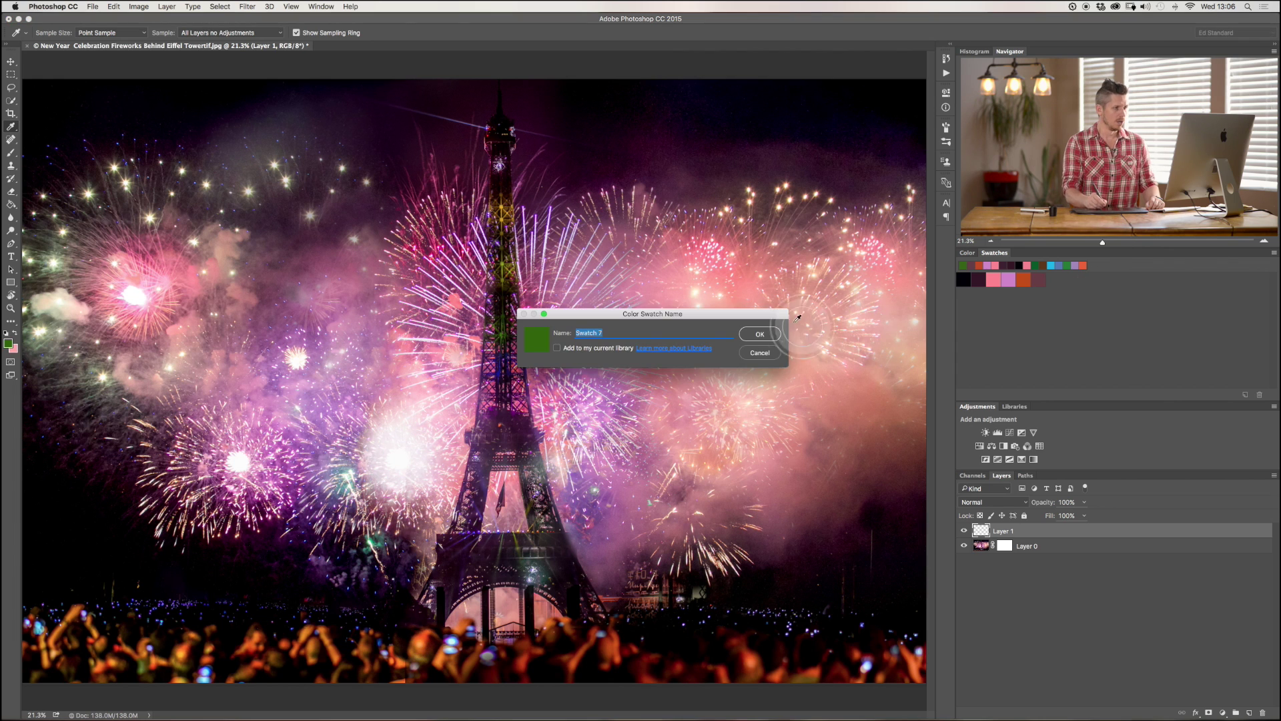
{"action": "left_click", "coordinate": [771, 335]}
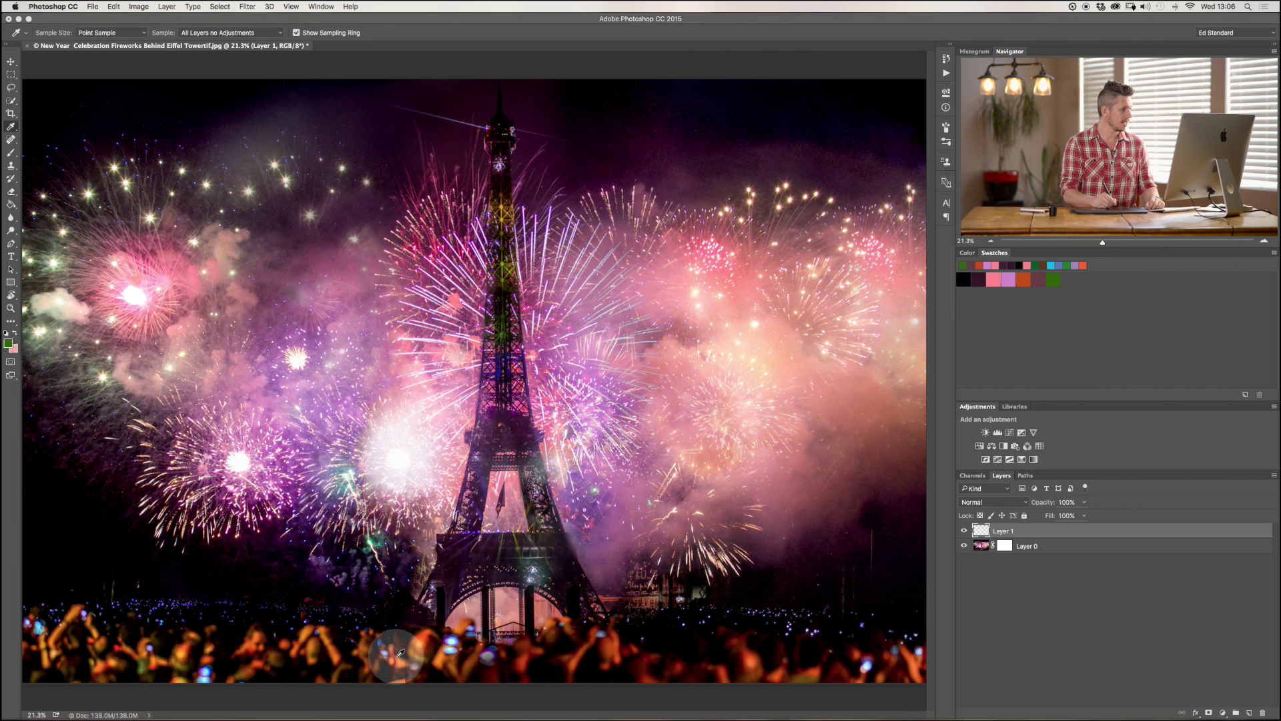
{"action": "left_click_drag", "start_coordinate": [384, 540], "coordinate": [997, 328]}
{"action": "left_click", "coordinate": [760, 334]}
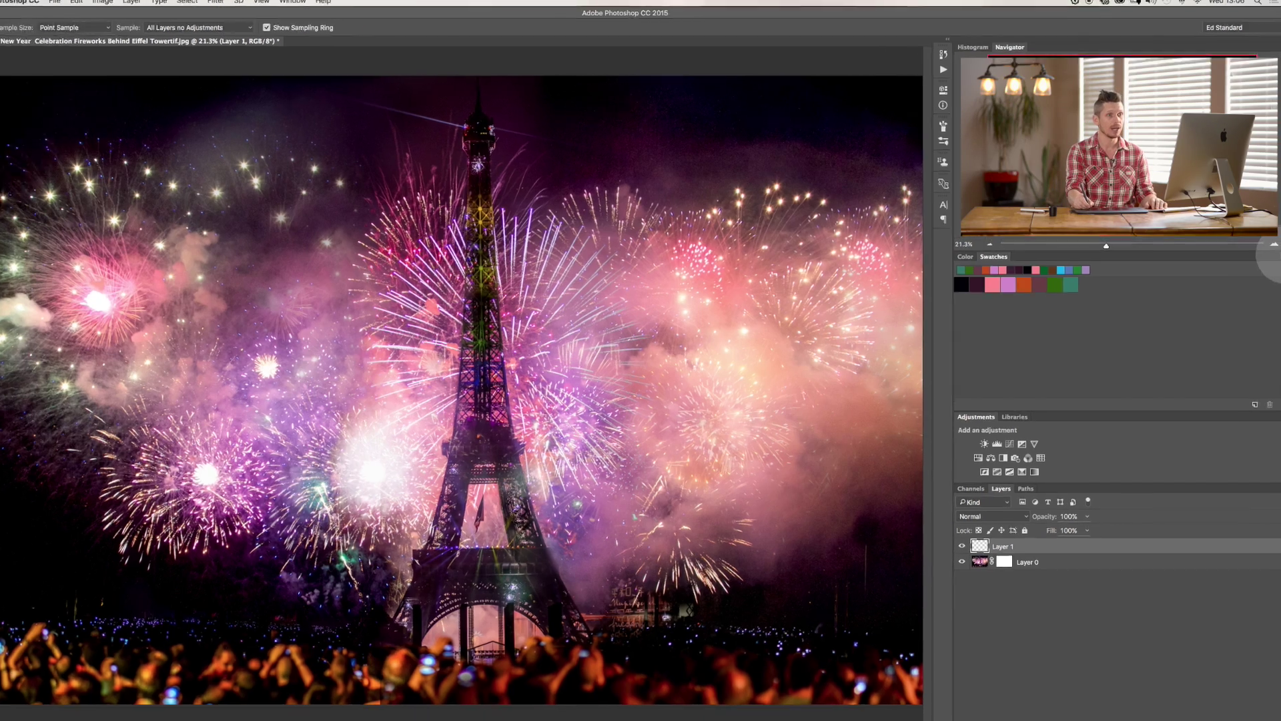
{"action": "left_click", "coordinate": [1274, 253]}
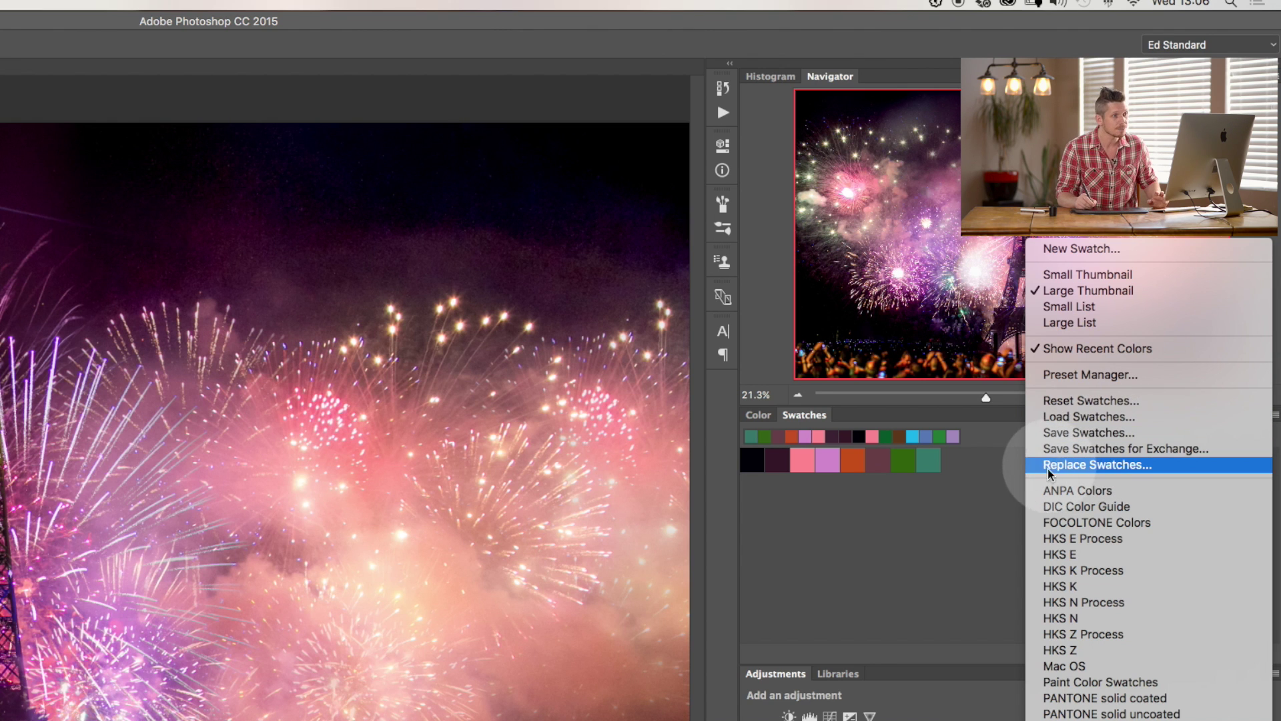
{"action": "left_click", "coordinate": [915, 535]}
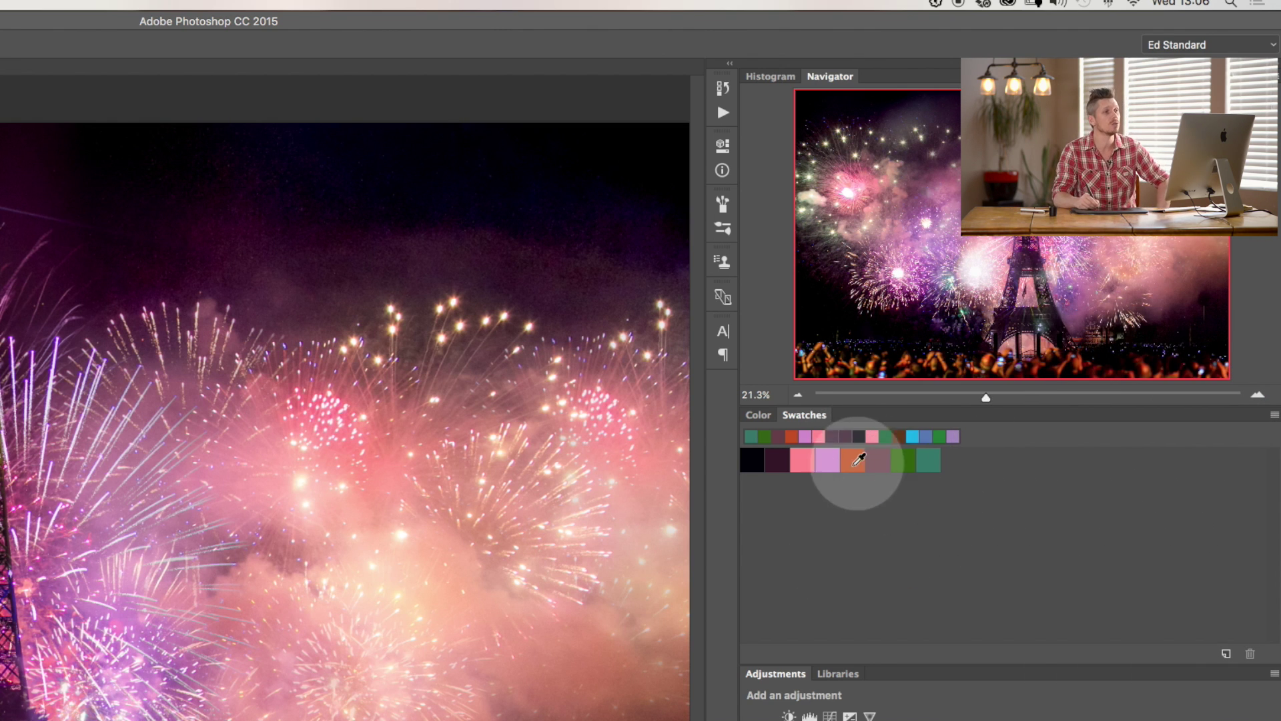
{"action": "left_click", "coordinate": [1275, 414]}
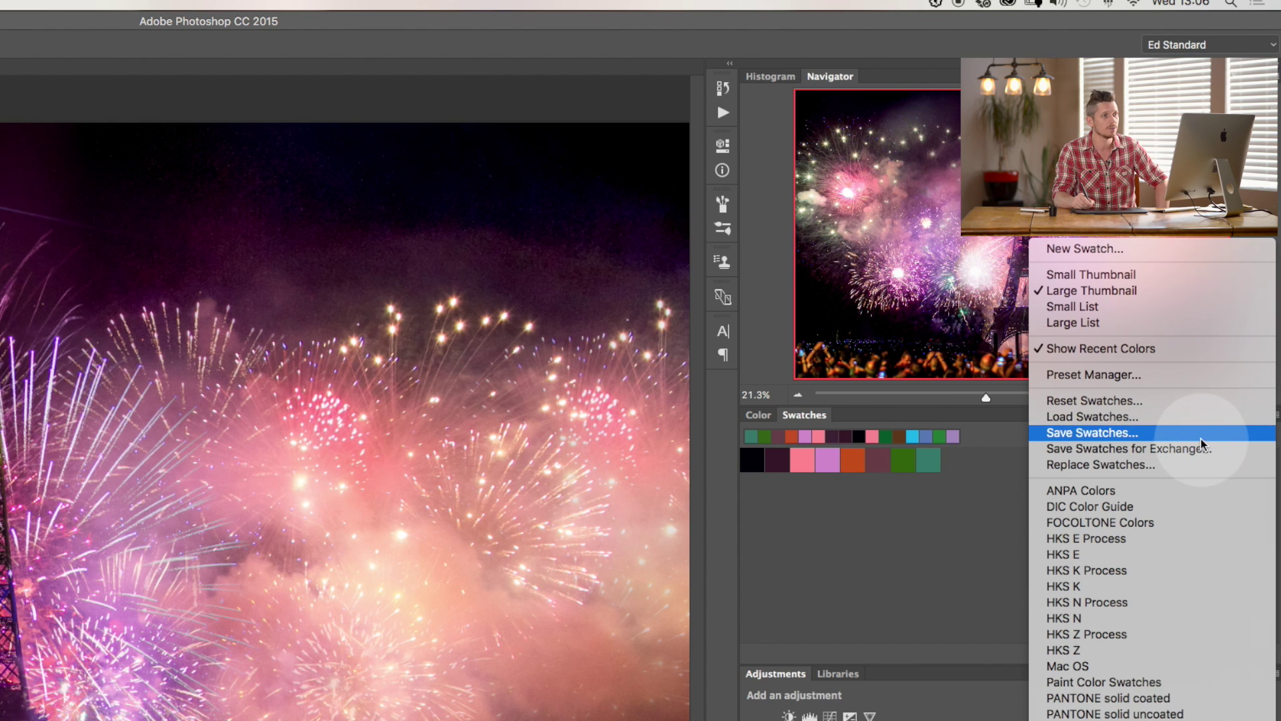
{"action": "left_click", "coordinate": [1175, 399]}
- Reset the swatches to the default colours, replacing the current custom set
{"action": "left_click", "coordinate": [1273, 412]}
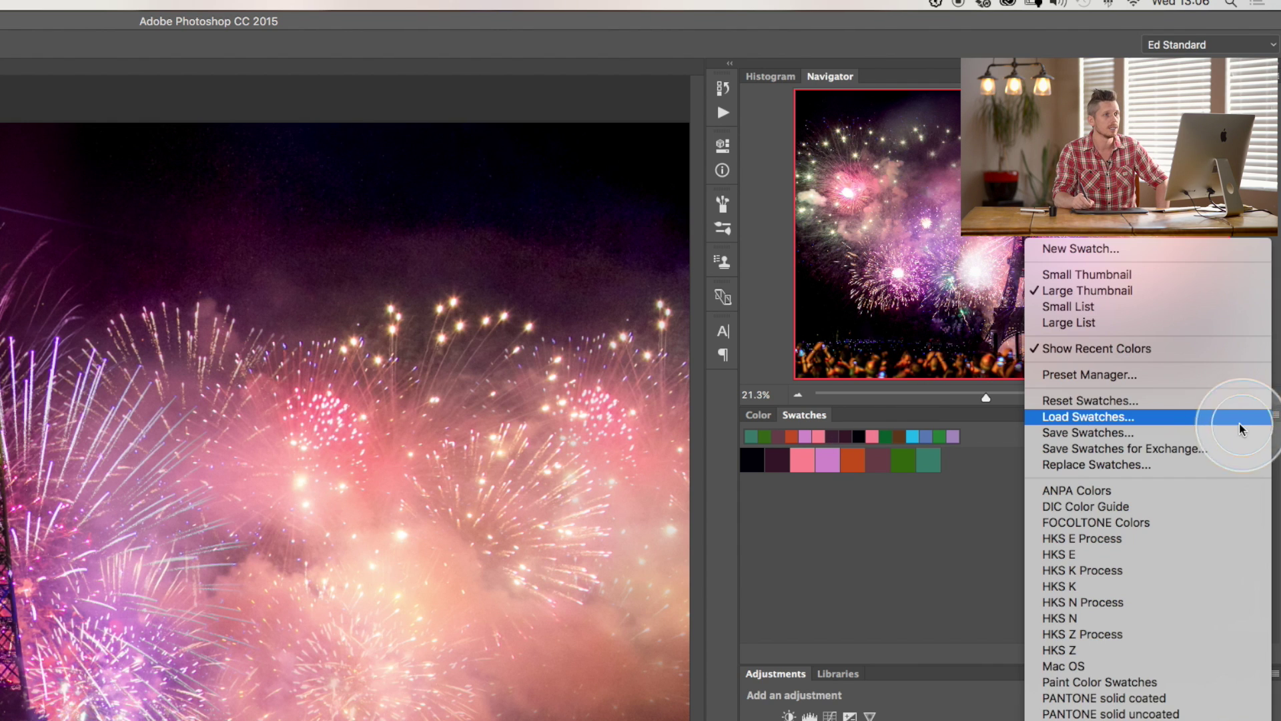
{"action": "left_click", "coordinate": [1230, 401]}
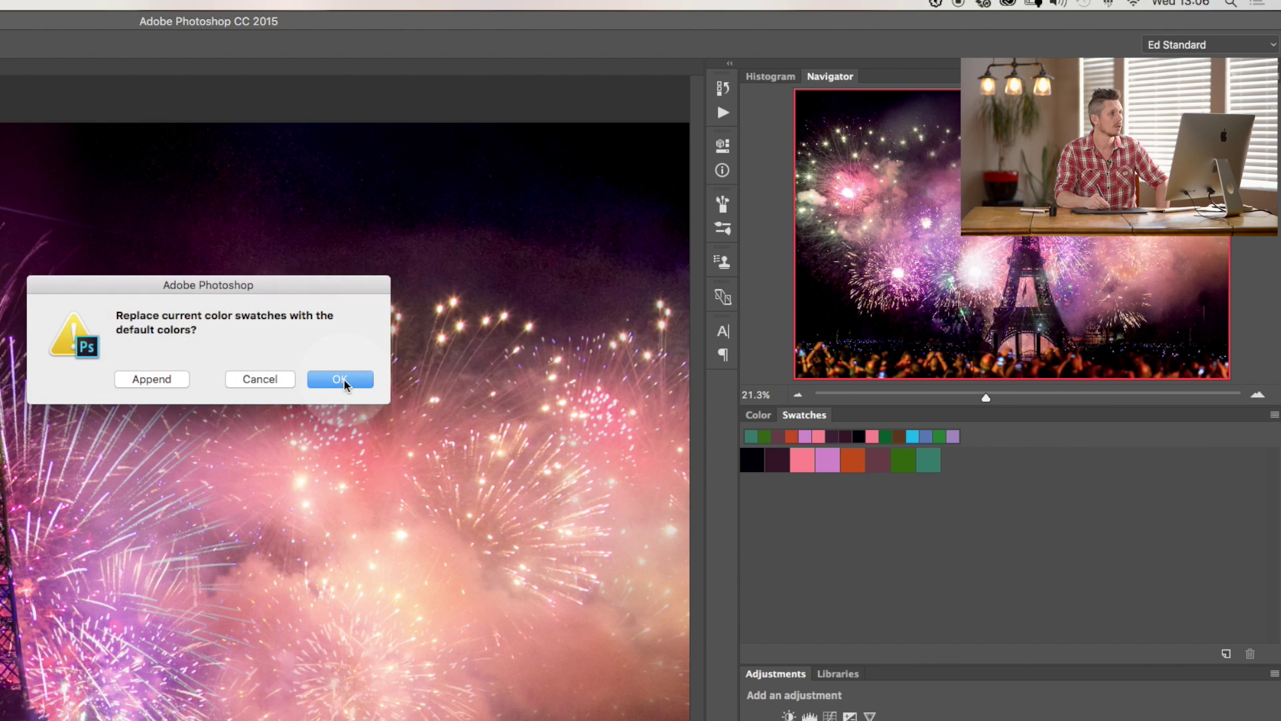
{"action": "left_click", "coordinate": [342, 379]}
{"action": "left_click", "coordinate": [151, 378]}
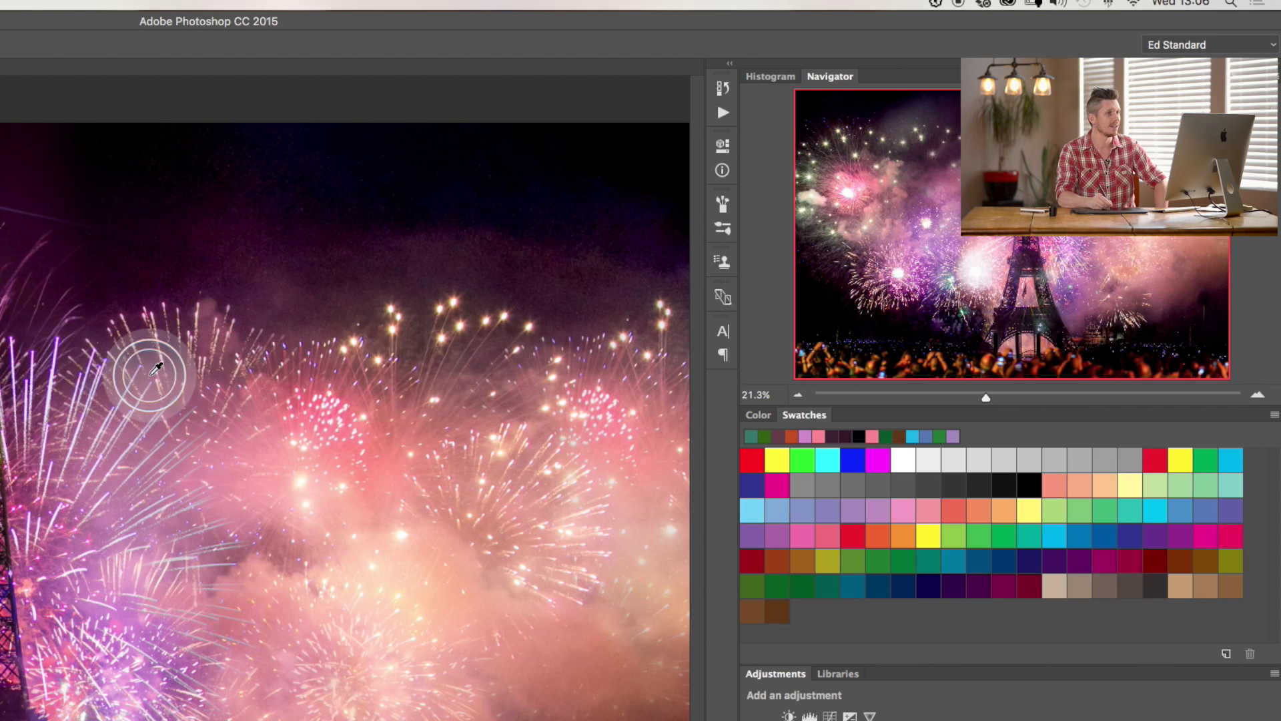
- Show the swatches as a Large List and pick Light Magenta and Light Magenta Red as the foreground colour in turn
{"action": "left_click", "coordinate": [1272, 414]}
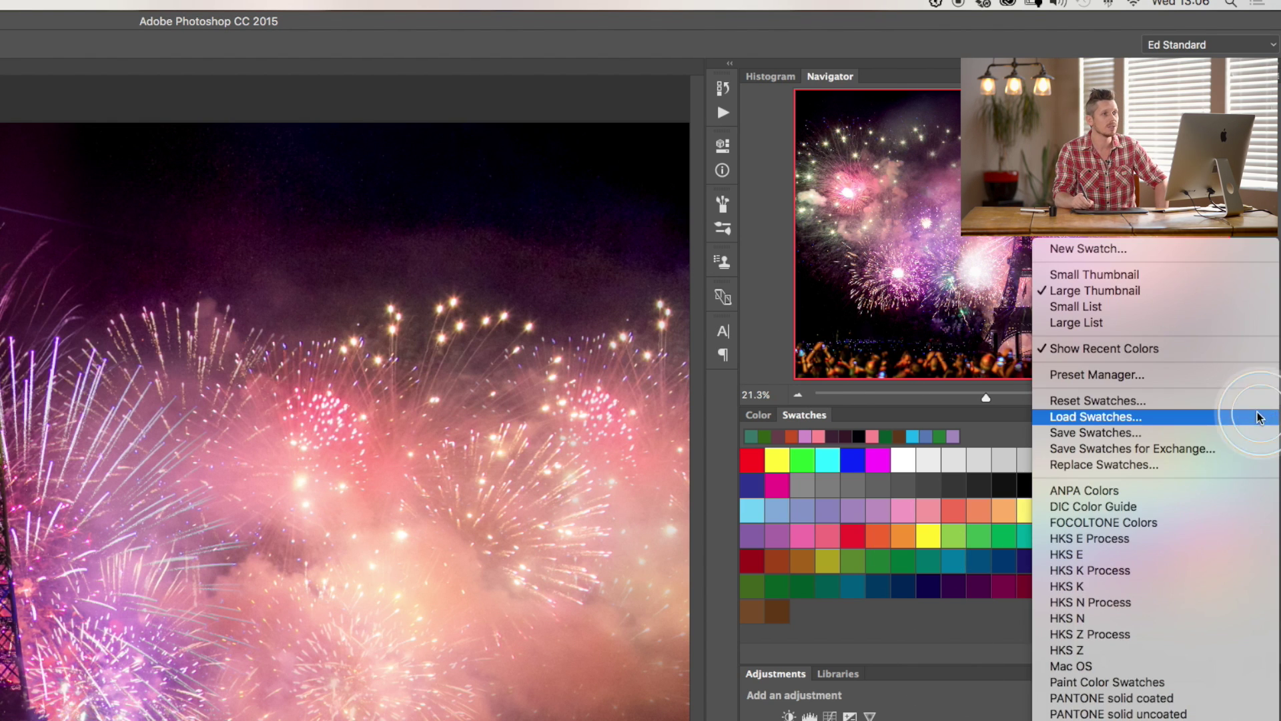
{"action": "left_click", "coordinate": [1208, 324]}
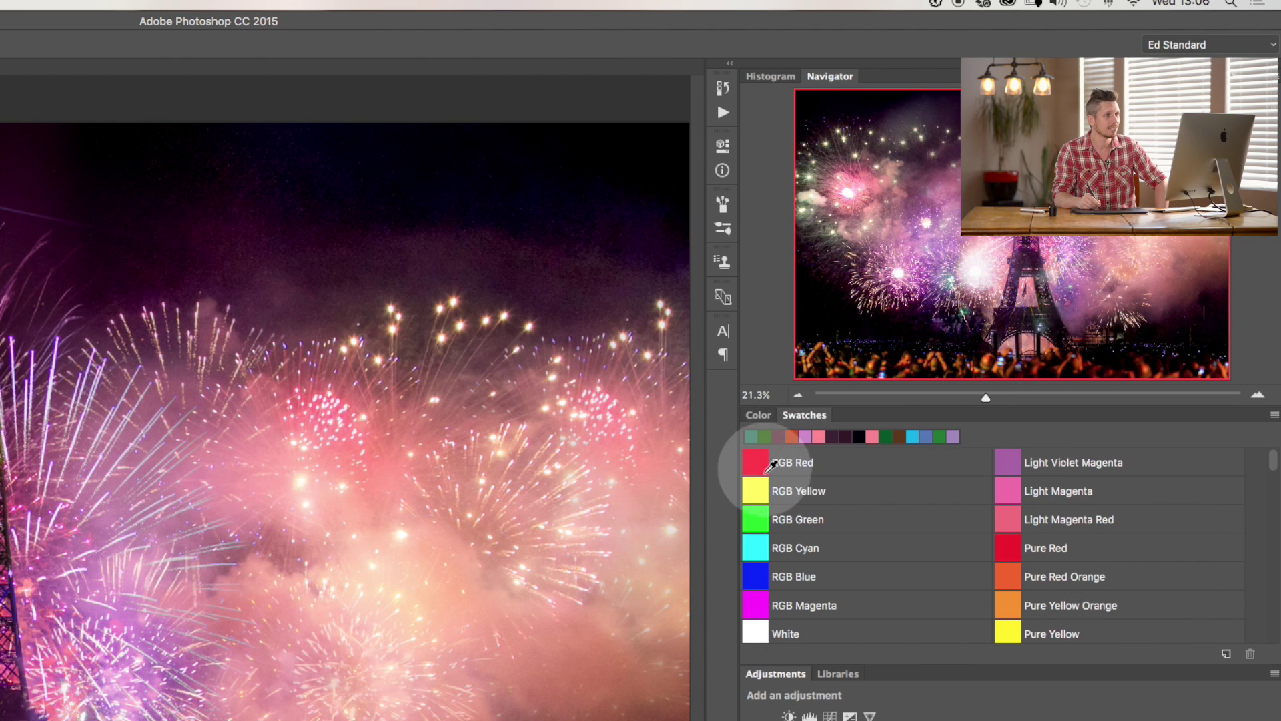
{"action": "left_click", "coordinate": [1055, 493]}
{"action": "left_click", "coordinate": [1041, 521]}
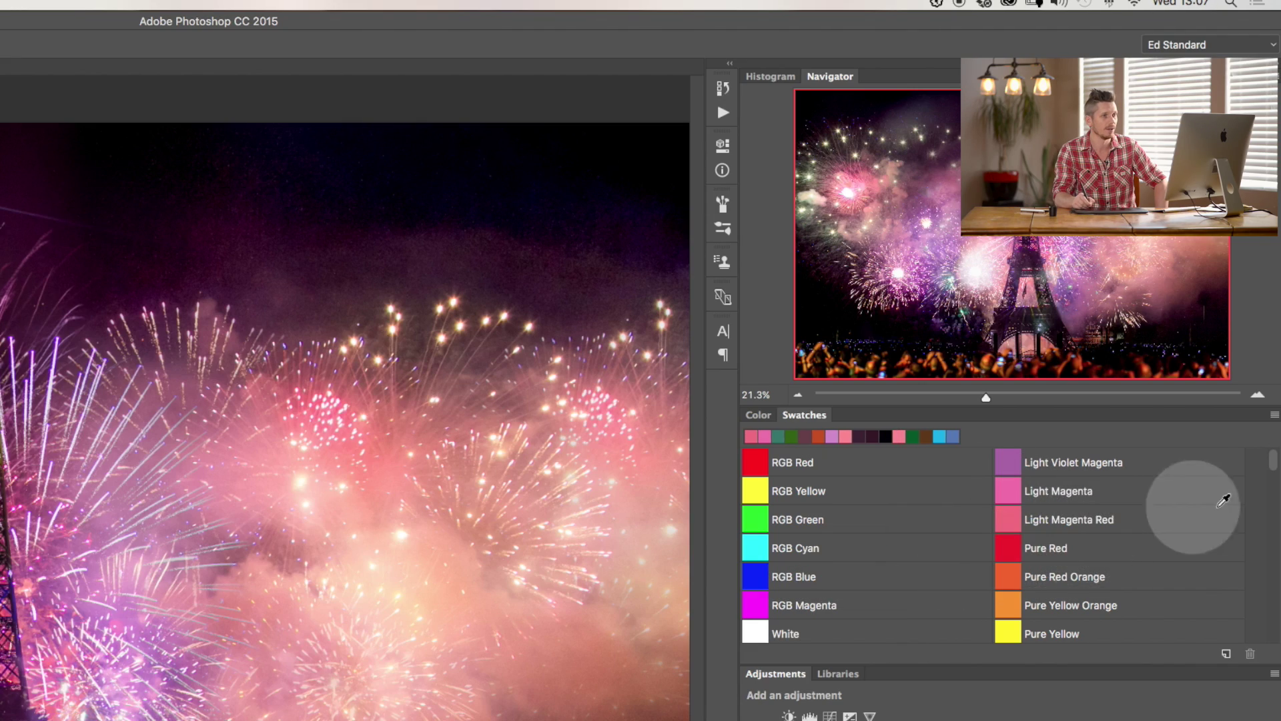
{"action": "left_click_drag", "start_coordinate": [1271, 458], "coordinate": [1271, 586]}
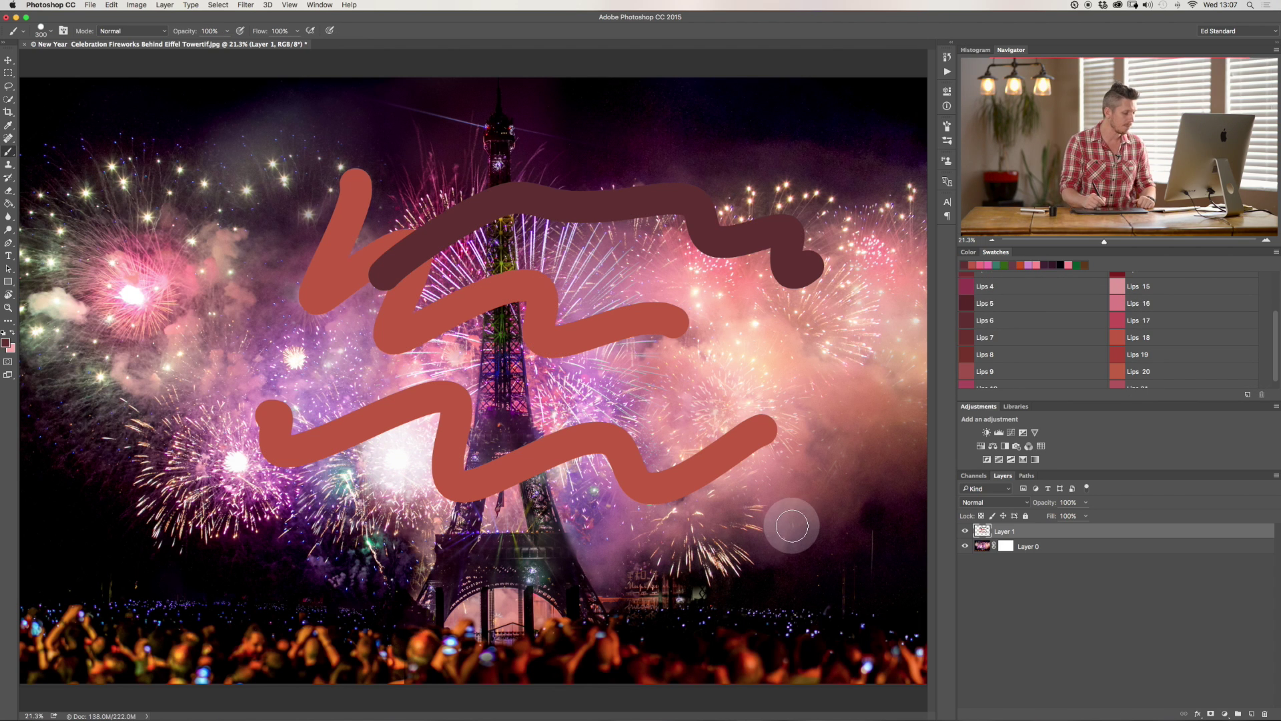
- Add a new layer and fill it with the dark maroon foreground colour, followed by the pink Lips 16 swatch
{"action": "key", "text": "super+shift+n"}
{"action": "key", "text": "Return"}
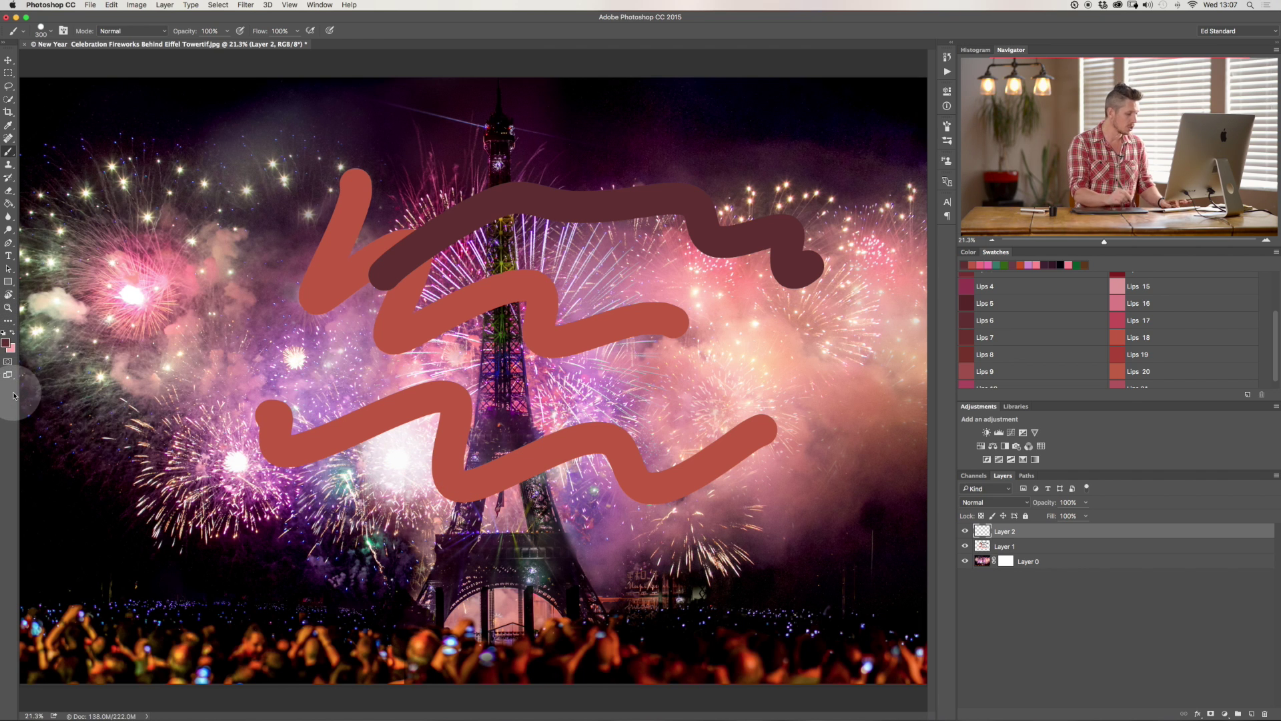
{"action": "key", "text": "alt+BackSpace"}
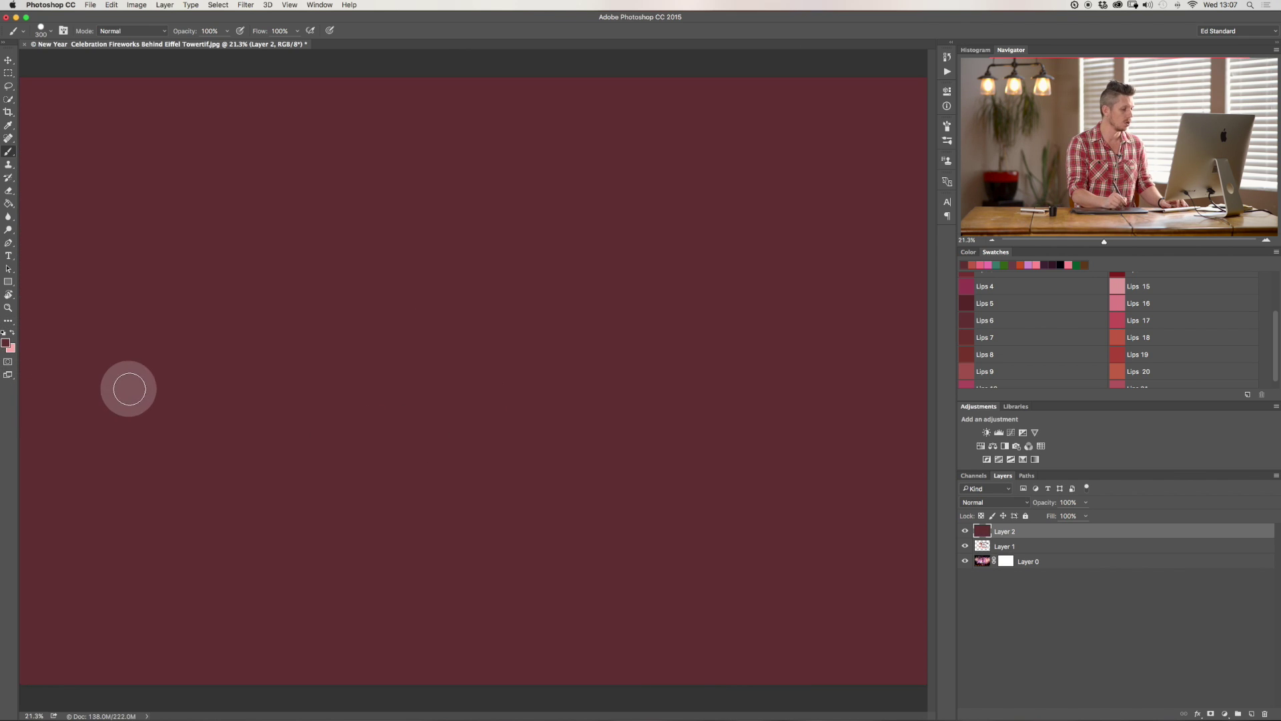
{"action": "left_click", "coordinate": [1118, 303]}
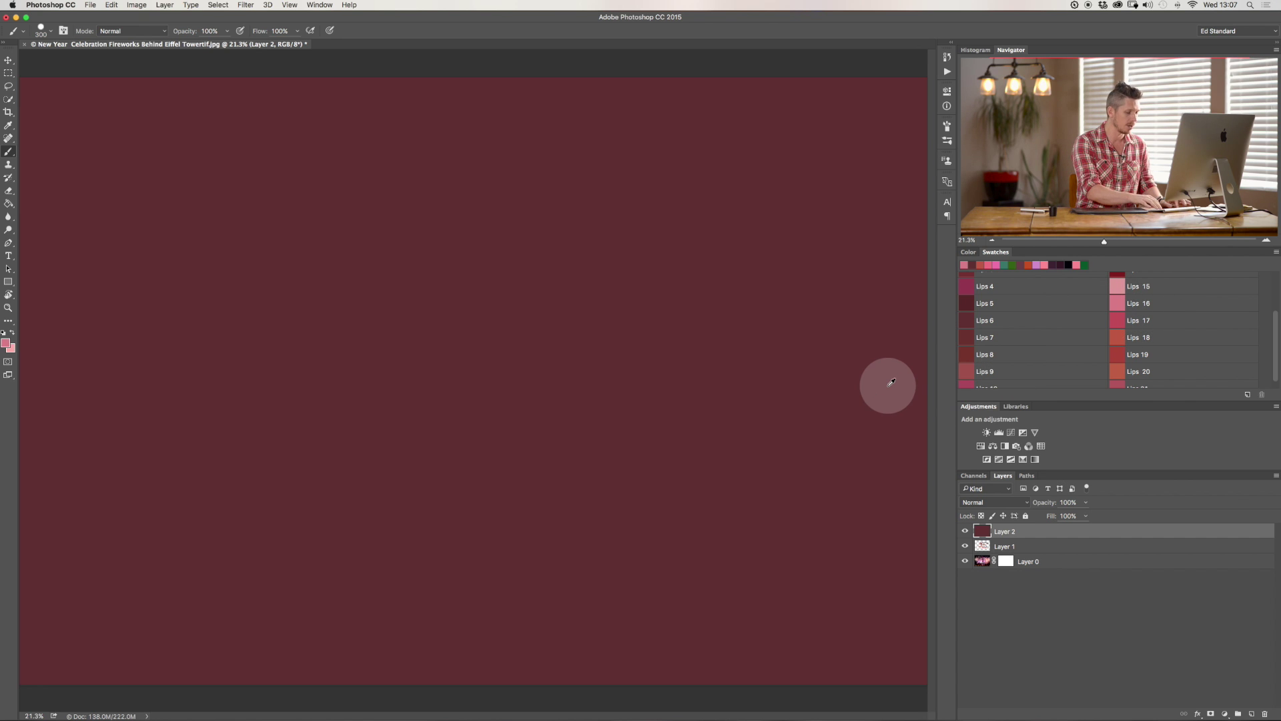
{"action": "key", "text": "alt+BackSpace"}
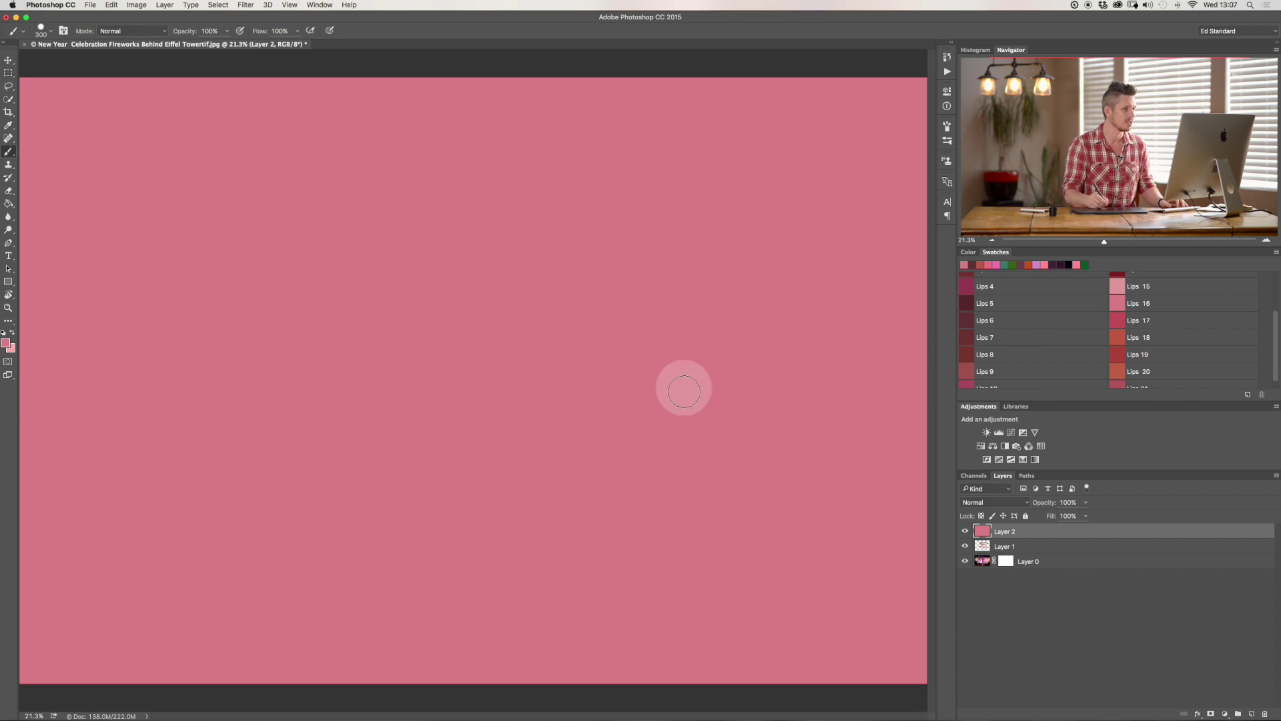
- Refill Layer 2 with the dark green from the recent colours and delete that layer
{"action": "left_click", "coordinate": [1085, 264]}
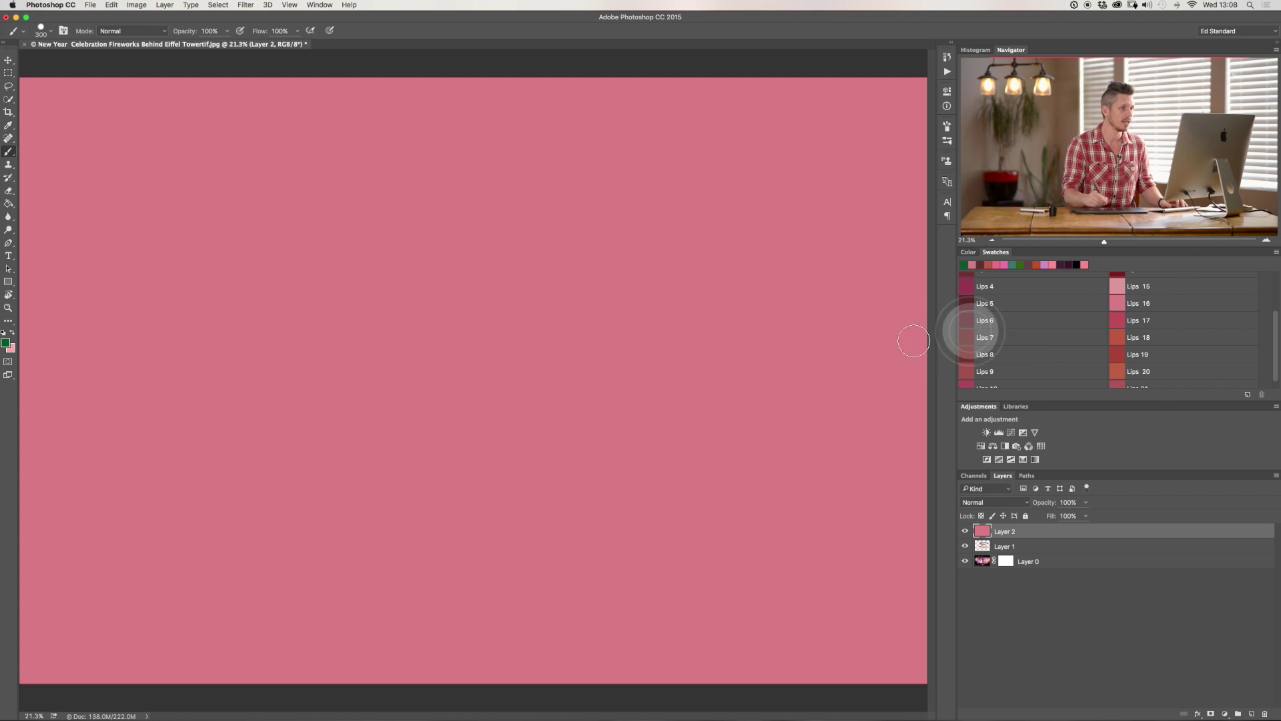
{"action": "key", "text": "alt+BackSpace"}
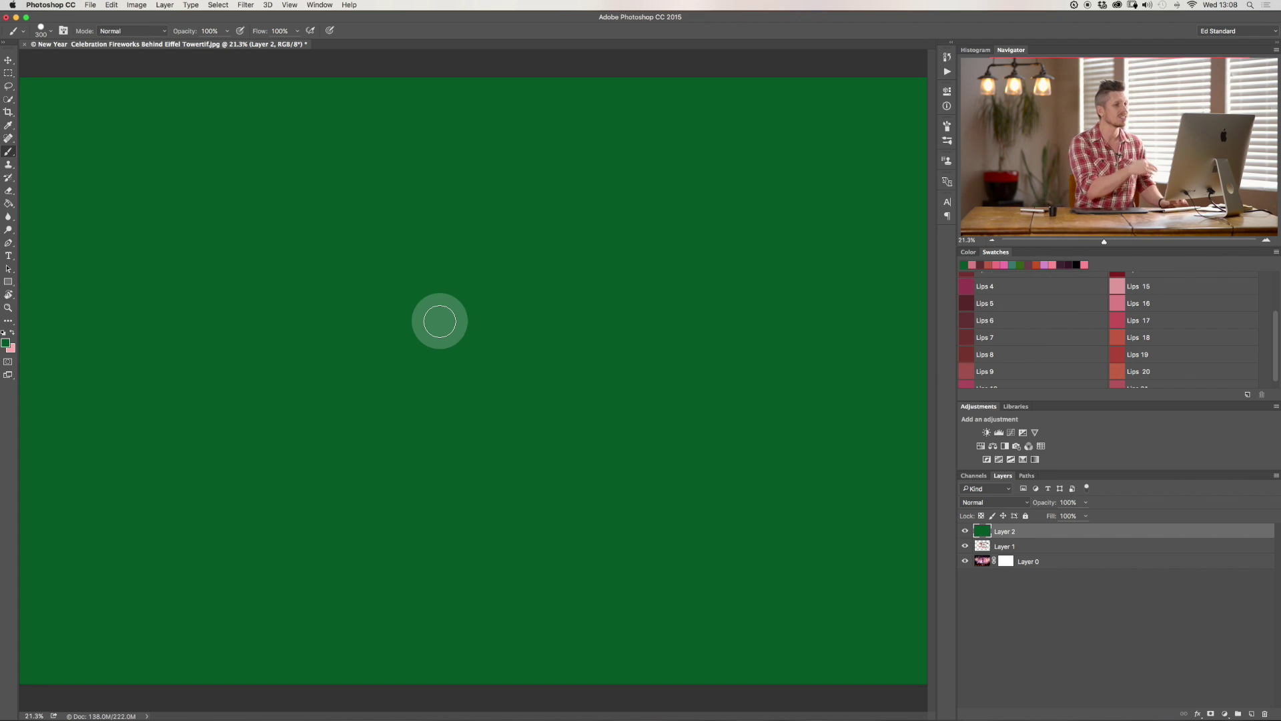
{"action": "key", "text": "Delete"}
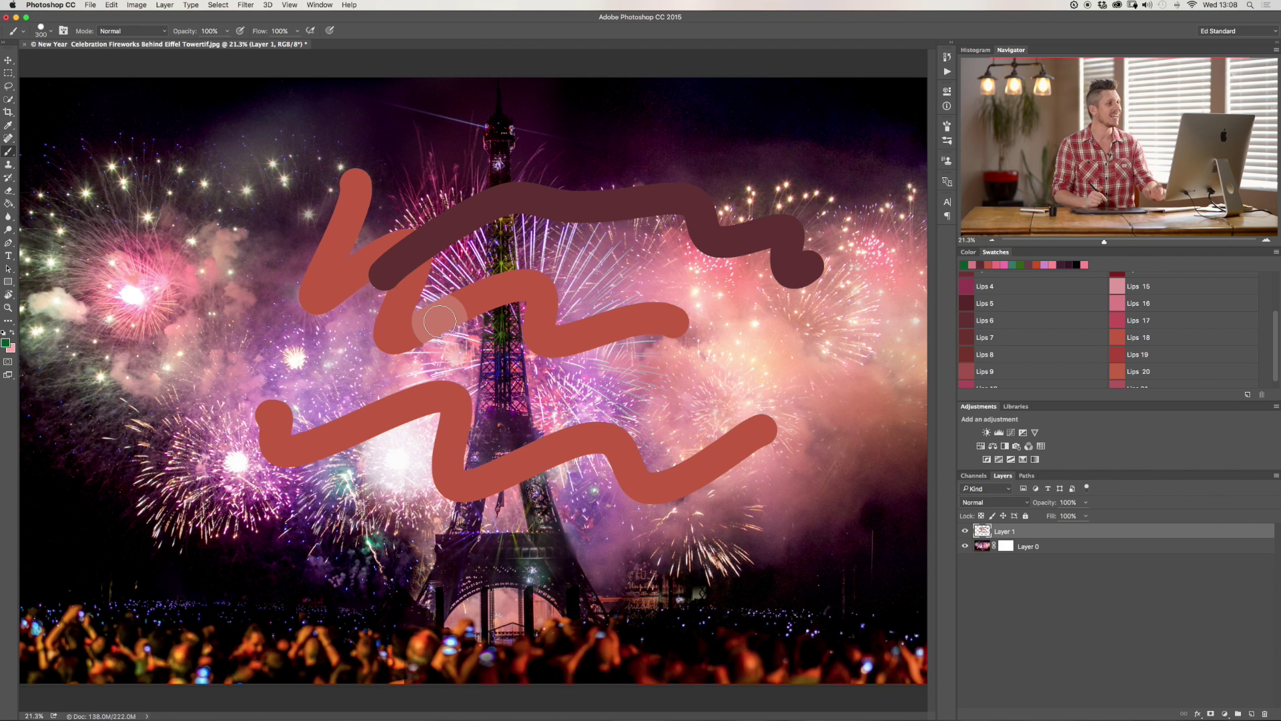